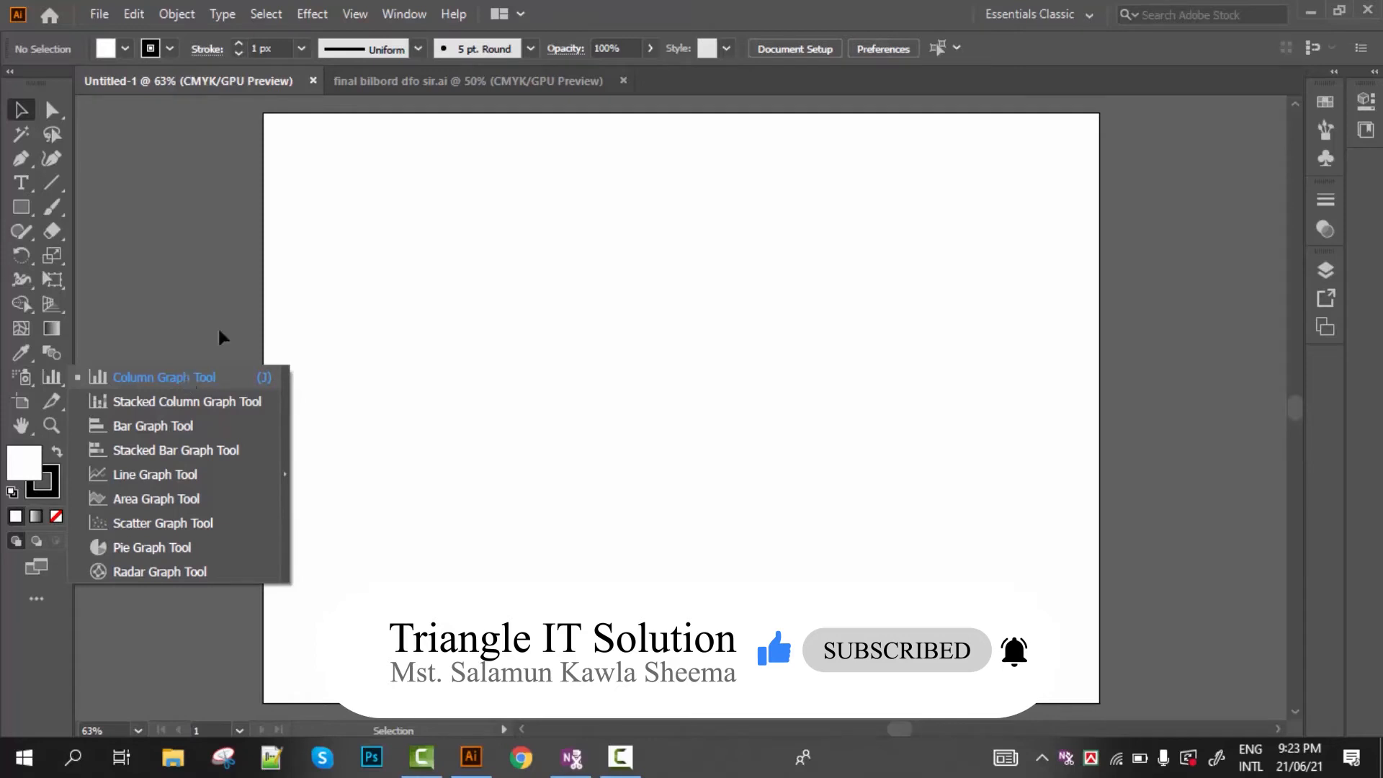
# Check the reference graphs in the billboard document, and draw a column graph in the middle of the blank Untitled-1 artboard
pyautogui.click(485, 81)
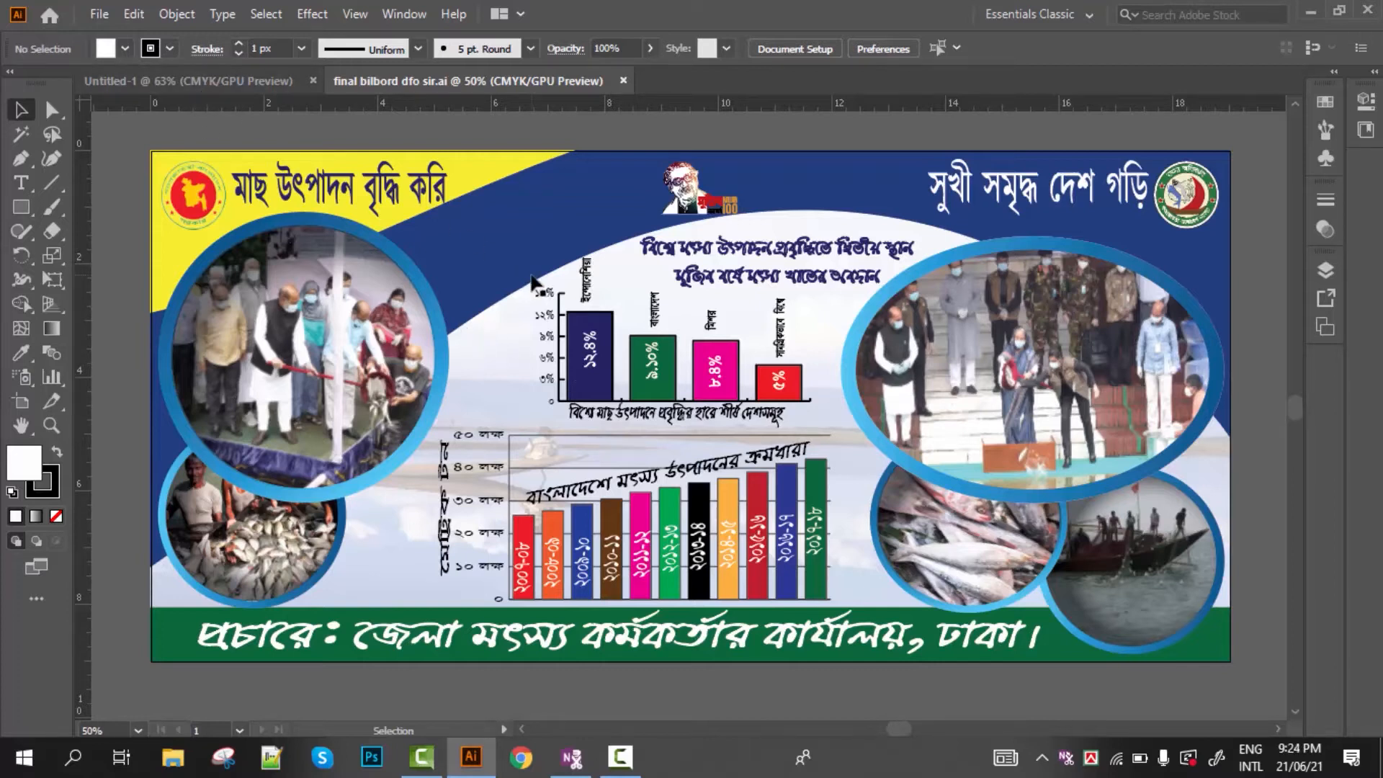
pyautogui.click(238, 81)
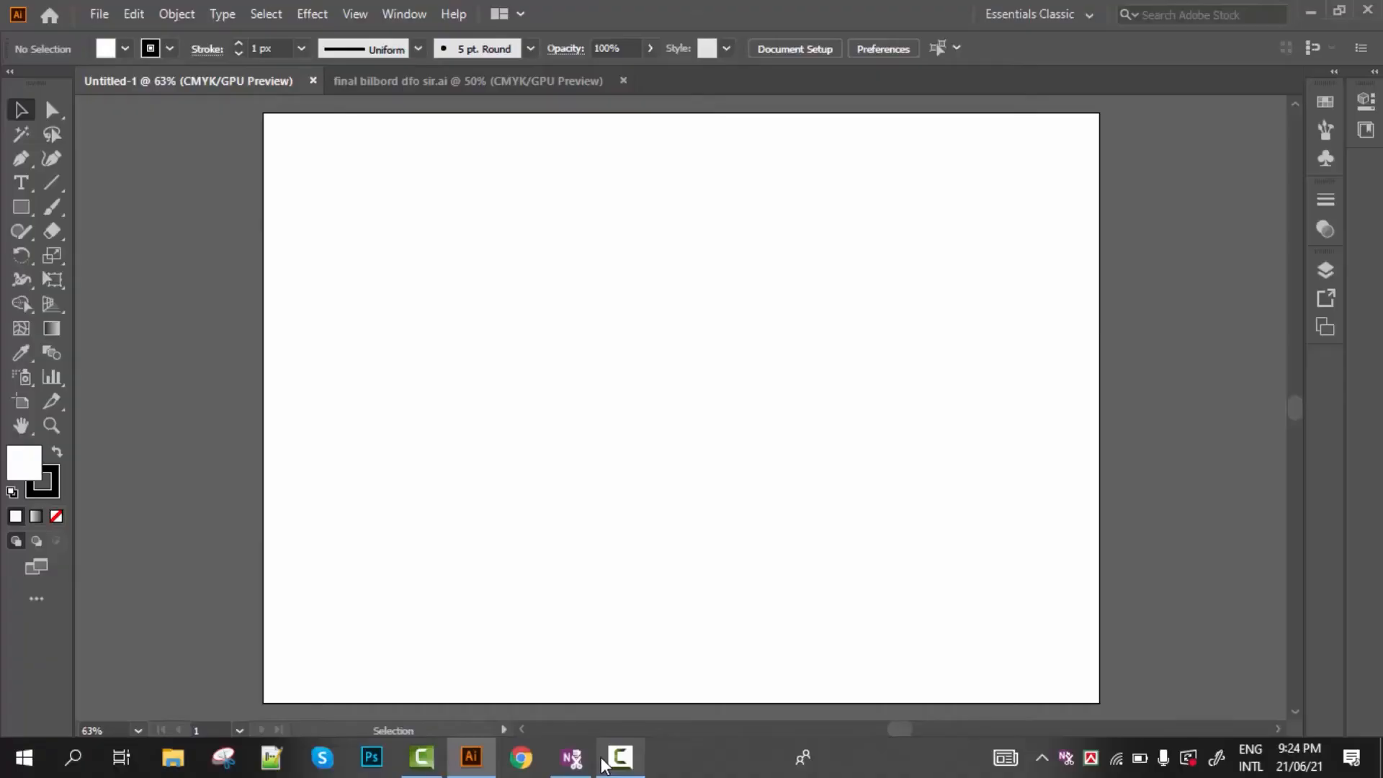
pyautogui.click(52, 377)
pyautogui.click(211, 379)
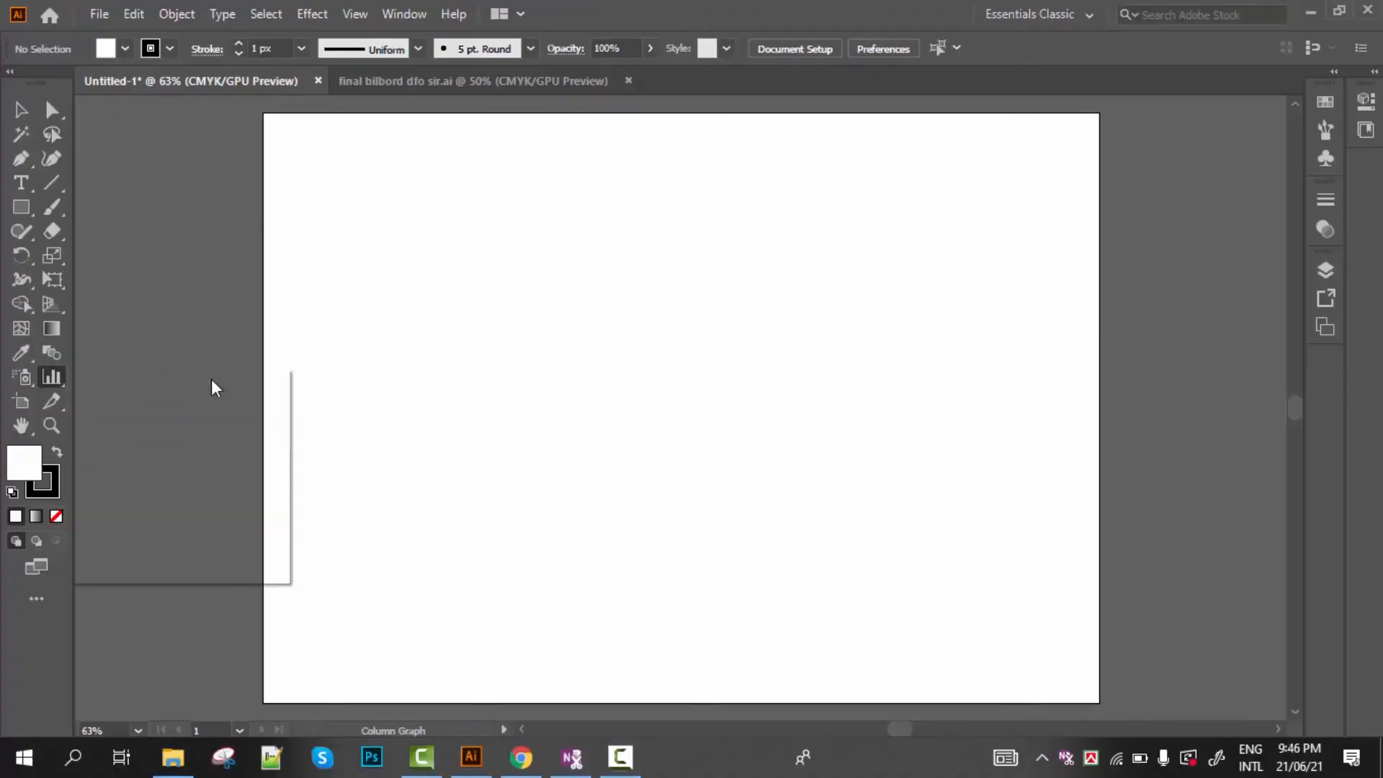
pyautogui.moveTo(449, 239)
pyautogui.mouseDown()
pyautogui.moveTo(639, 399)
pyautogui.moveTo(793, 575)
pyautogui.mouseUp()
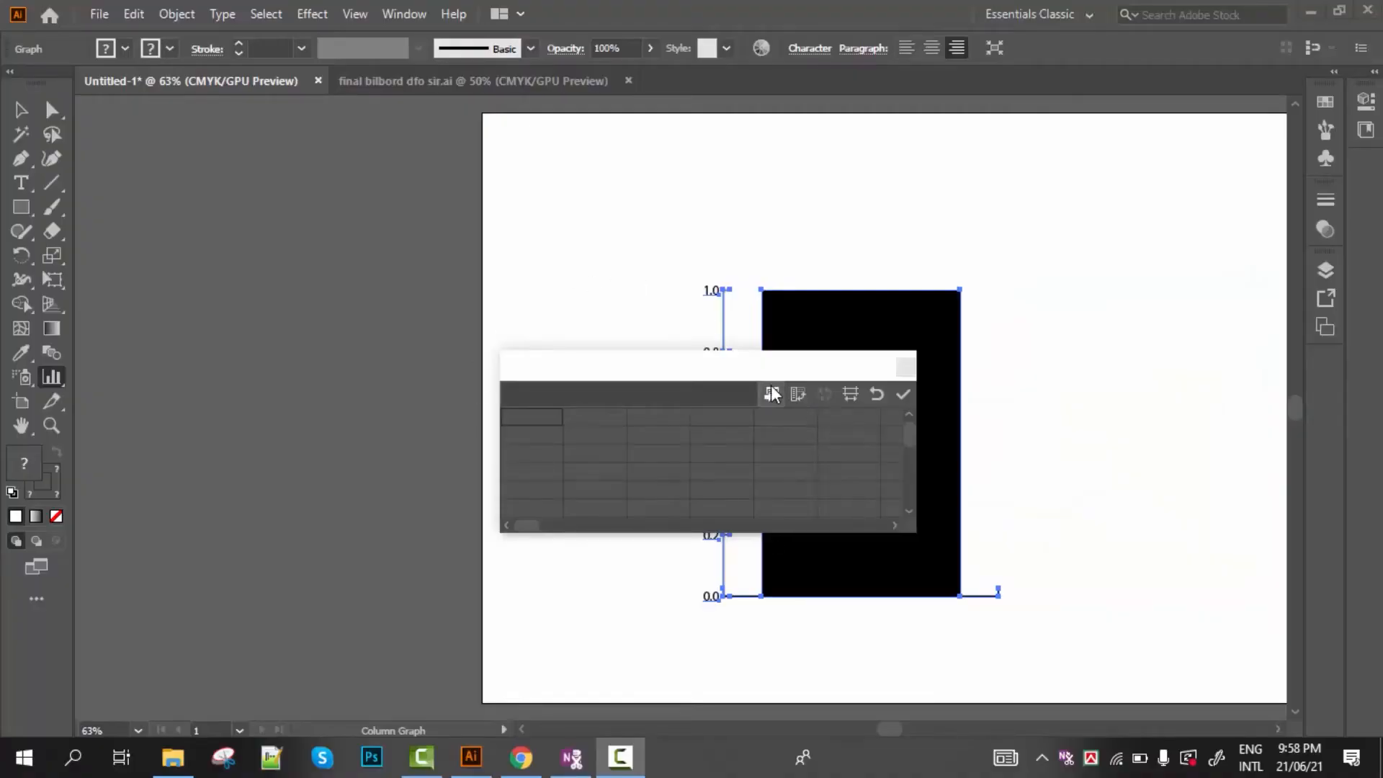
# Enter the headings Indonesia, Bangladesh, Egyept and Avarage whole world across the first row of the graph data
pyautogui.click(523, 391)
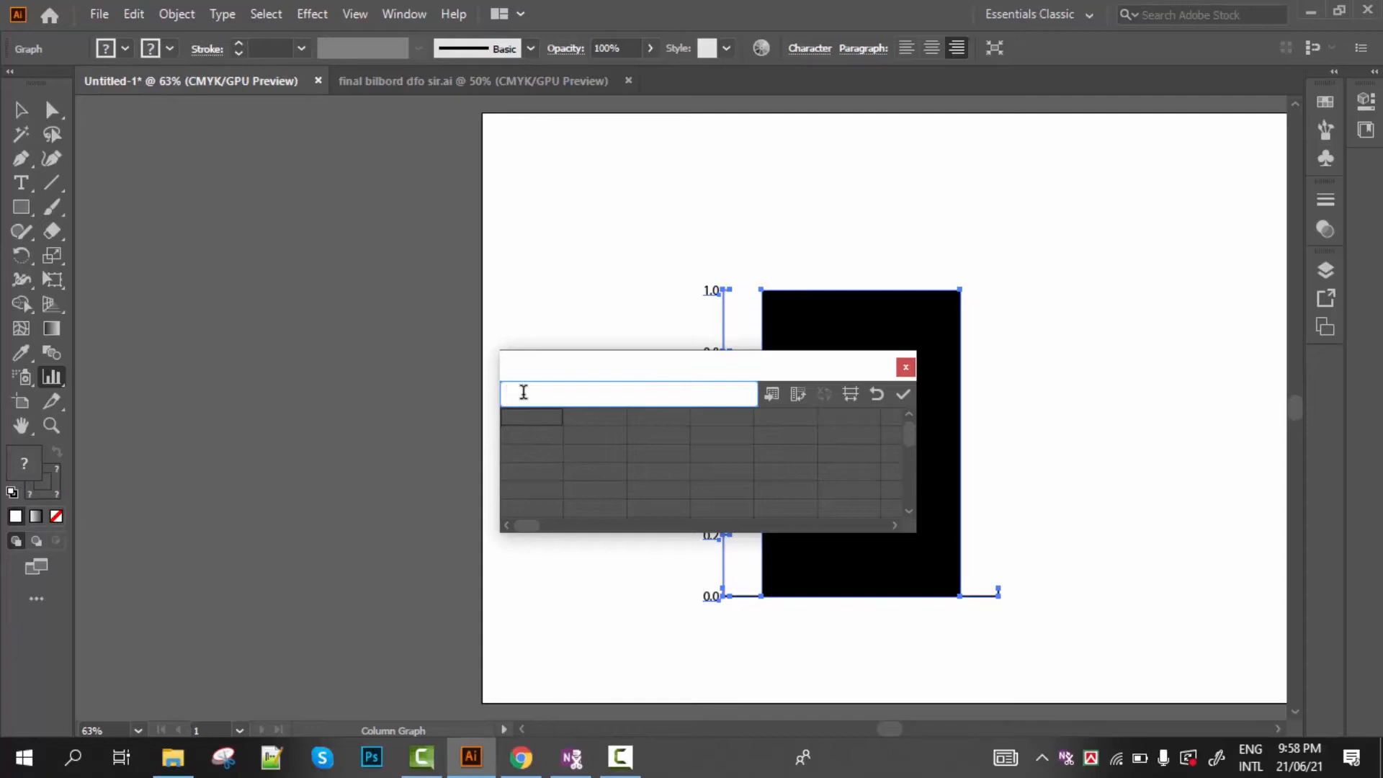
pyautogui.write('Indonesia')
pyautogui.press('Tab')
pyautogui.write('Bangladesh')
pyautogui.press('Tab')
pyautogui.write('Egypt')
pyautogui.press('Tab')
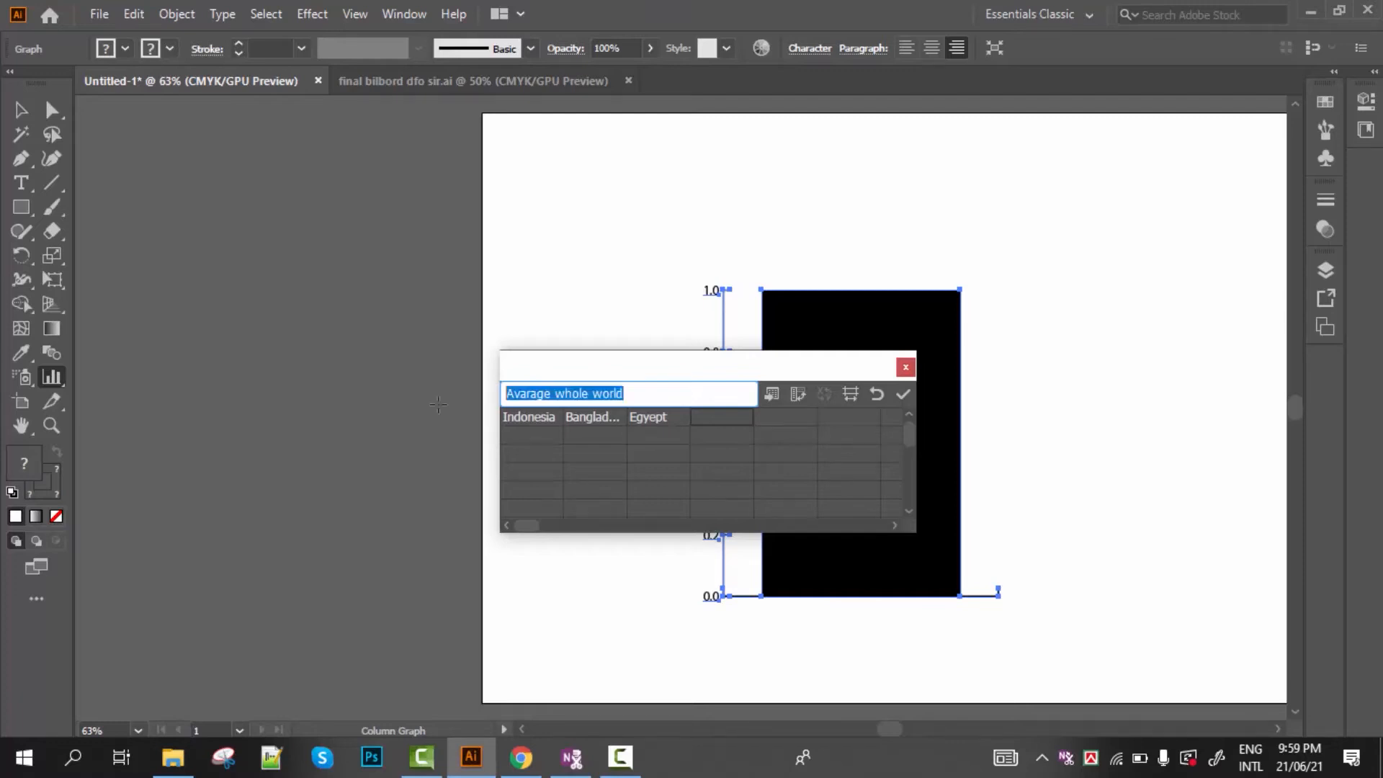
pyautogui.click(506, 393)
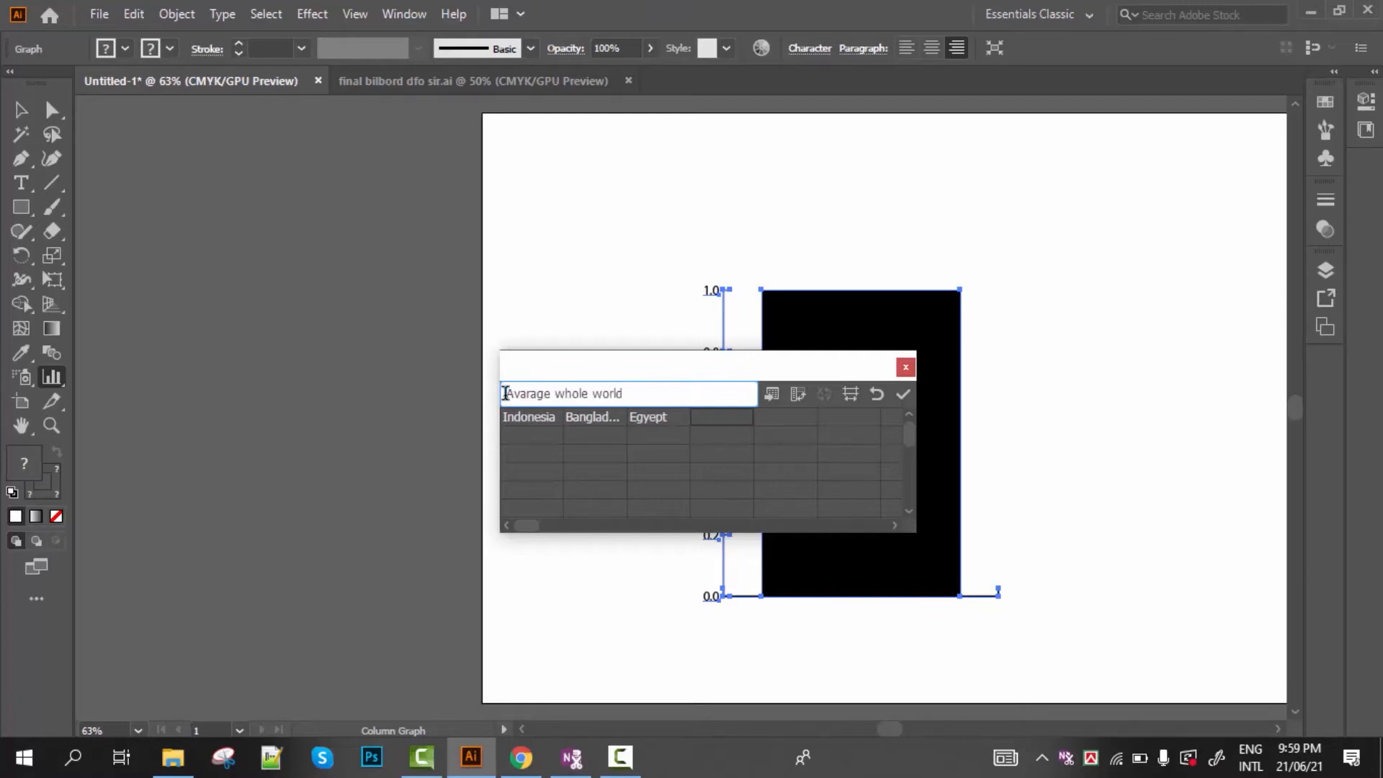
pyautogui.moveTo(505, 393); pyautogui.dragTo(642, 396)
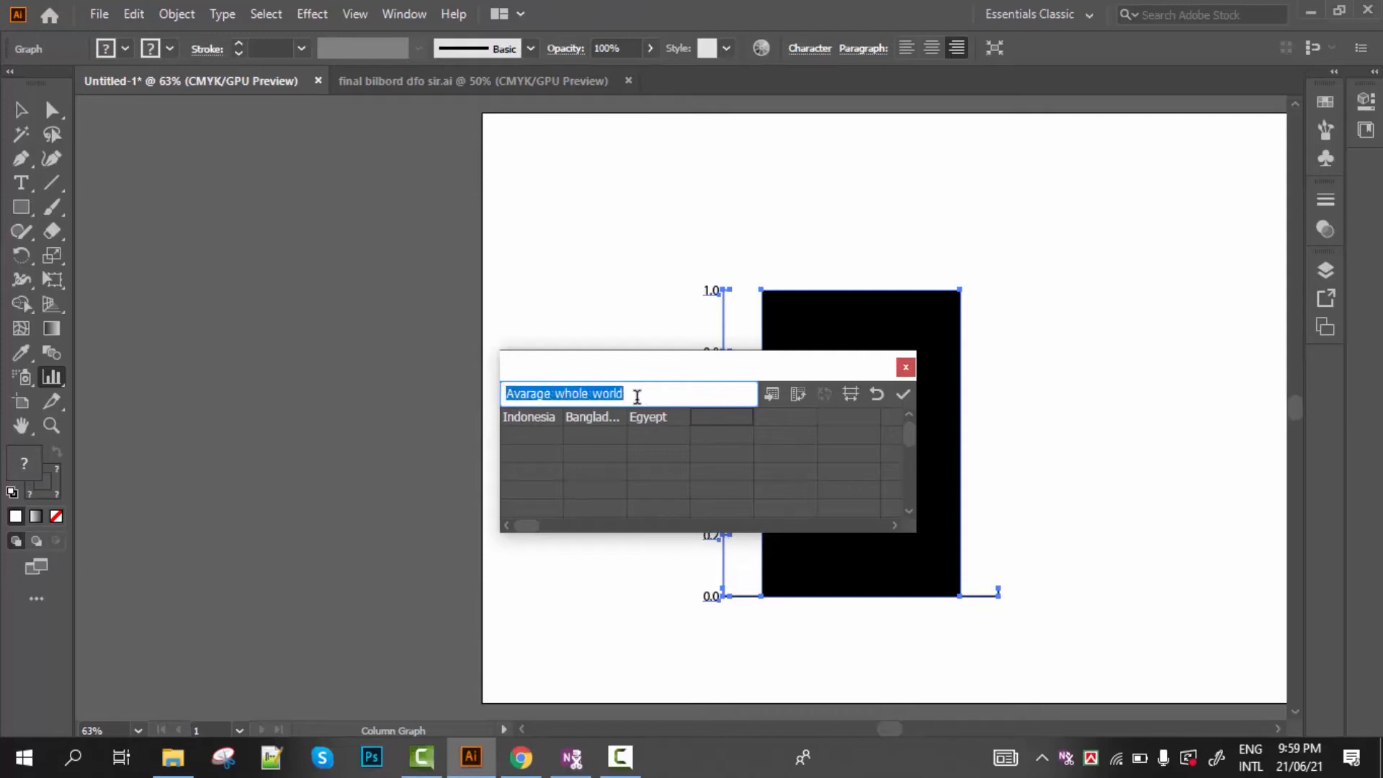
pyautogui.click(644, 398)
pyautogui.click(725, 421)
# Enter 12.4 below Indonesia and 9.10 below Bangladesh in the second row of the graph data
pyautogui.click(538, 434)
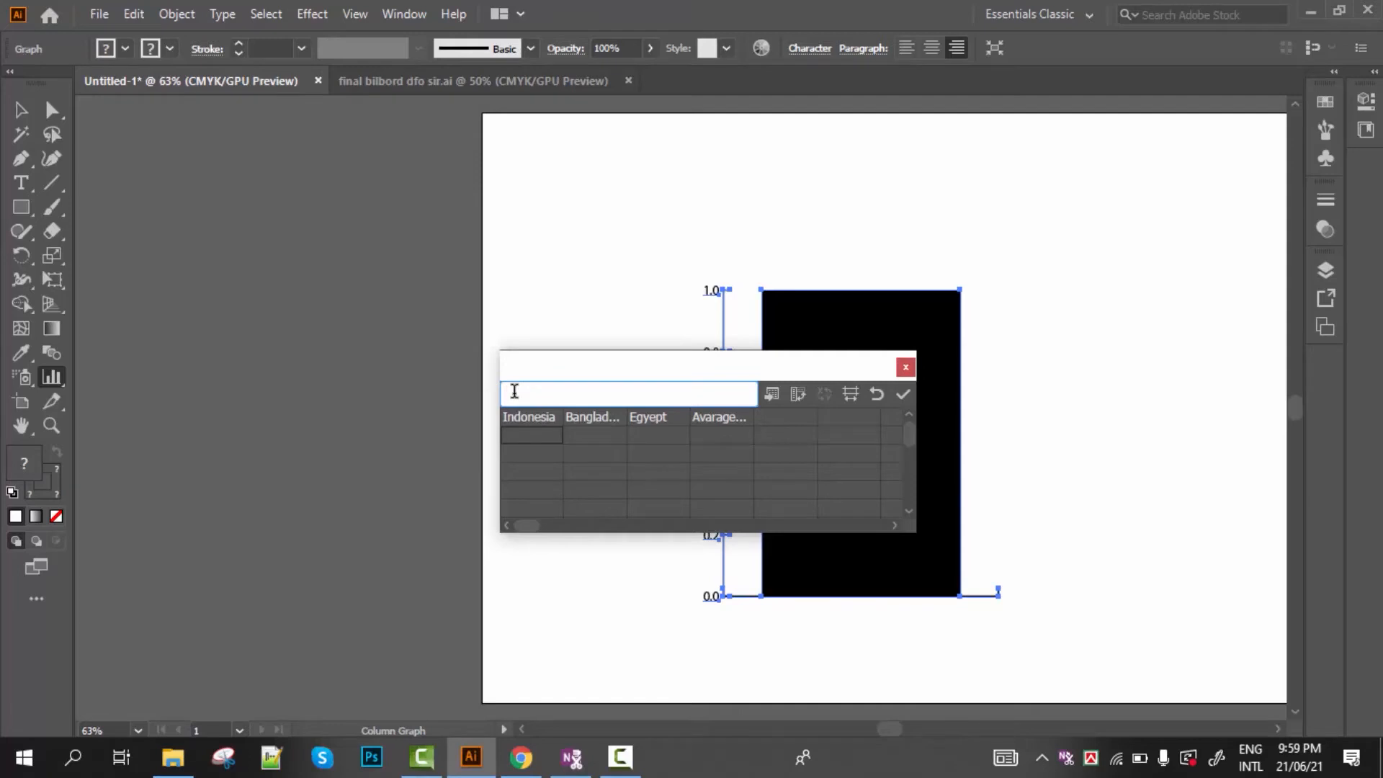
pyautogui.write('12')
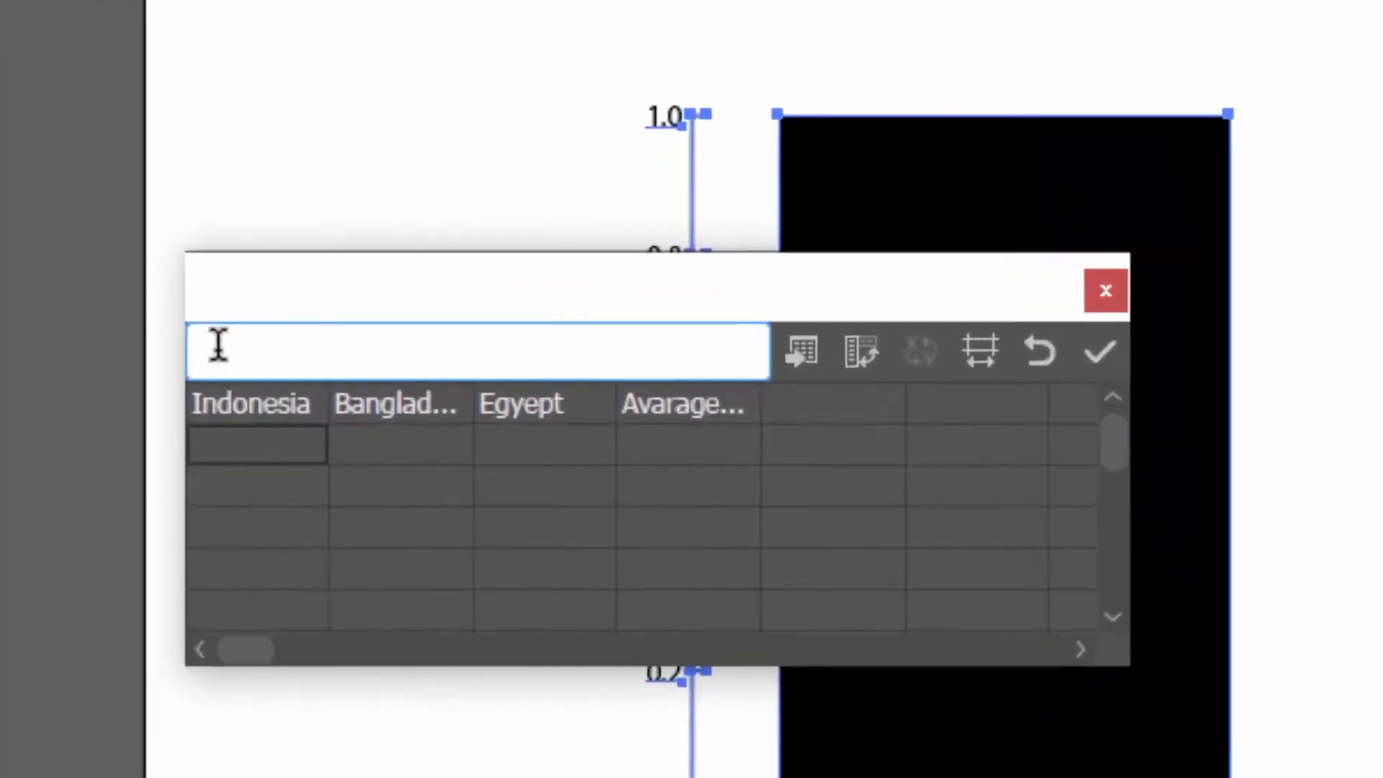
pyautogui.write('.4')
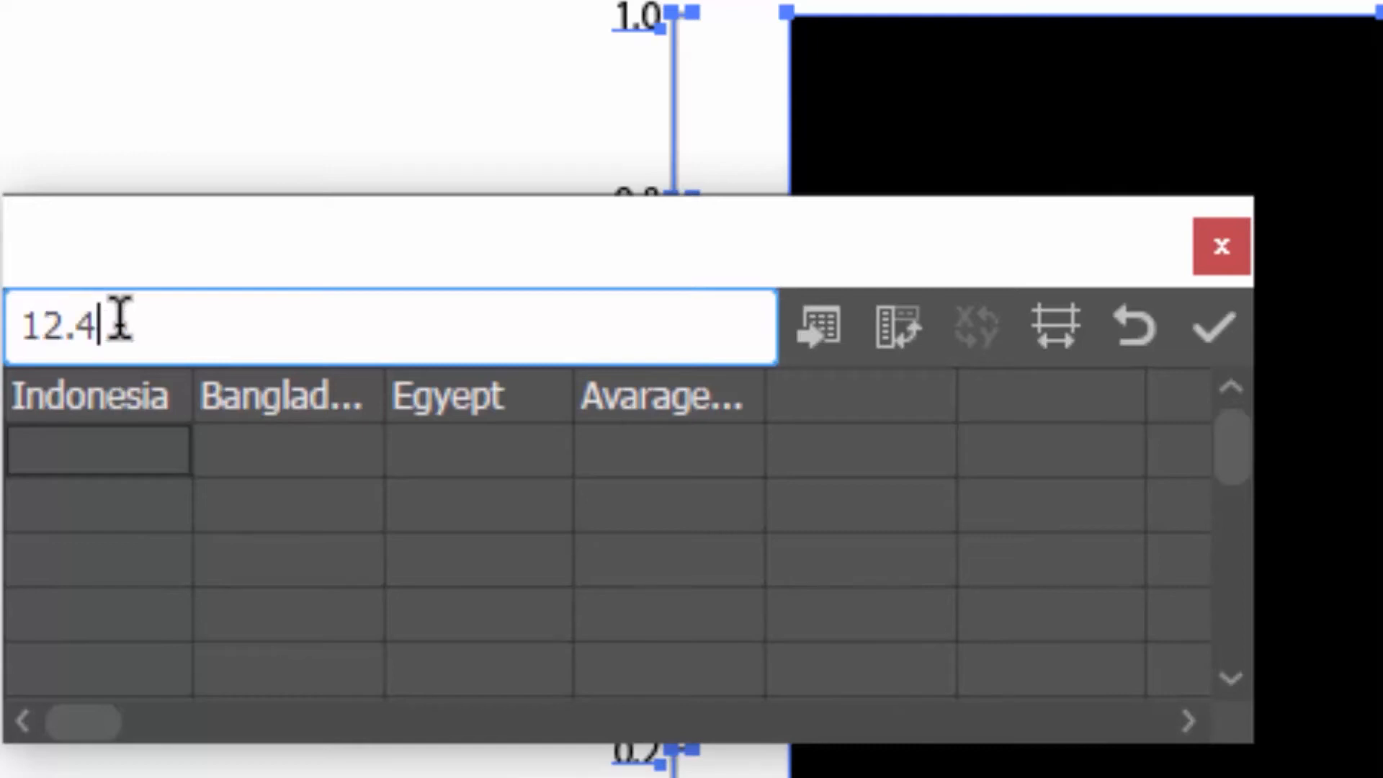
pyautogui.click(137, 463)
pyautogui.click(216, 457)
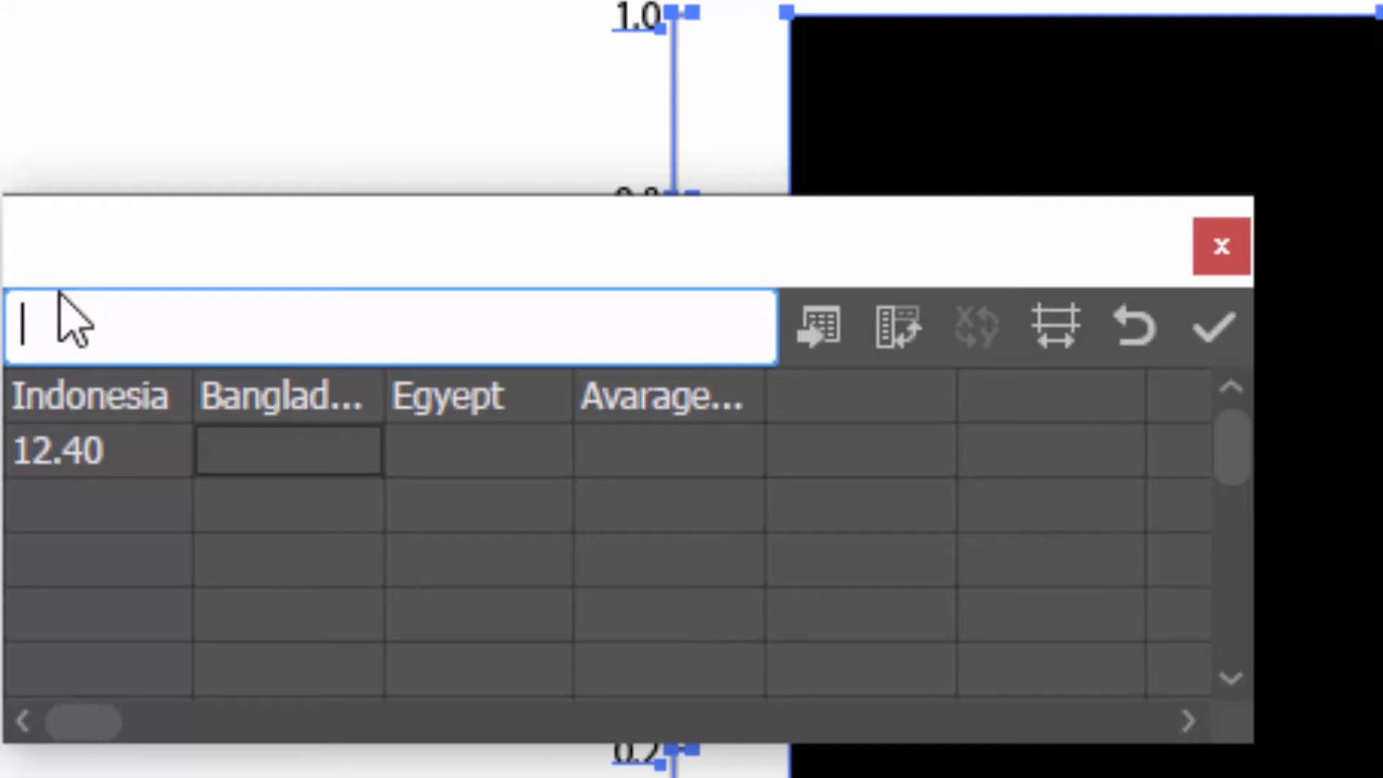
pyautogui.write('9.')
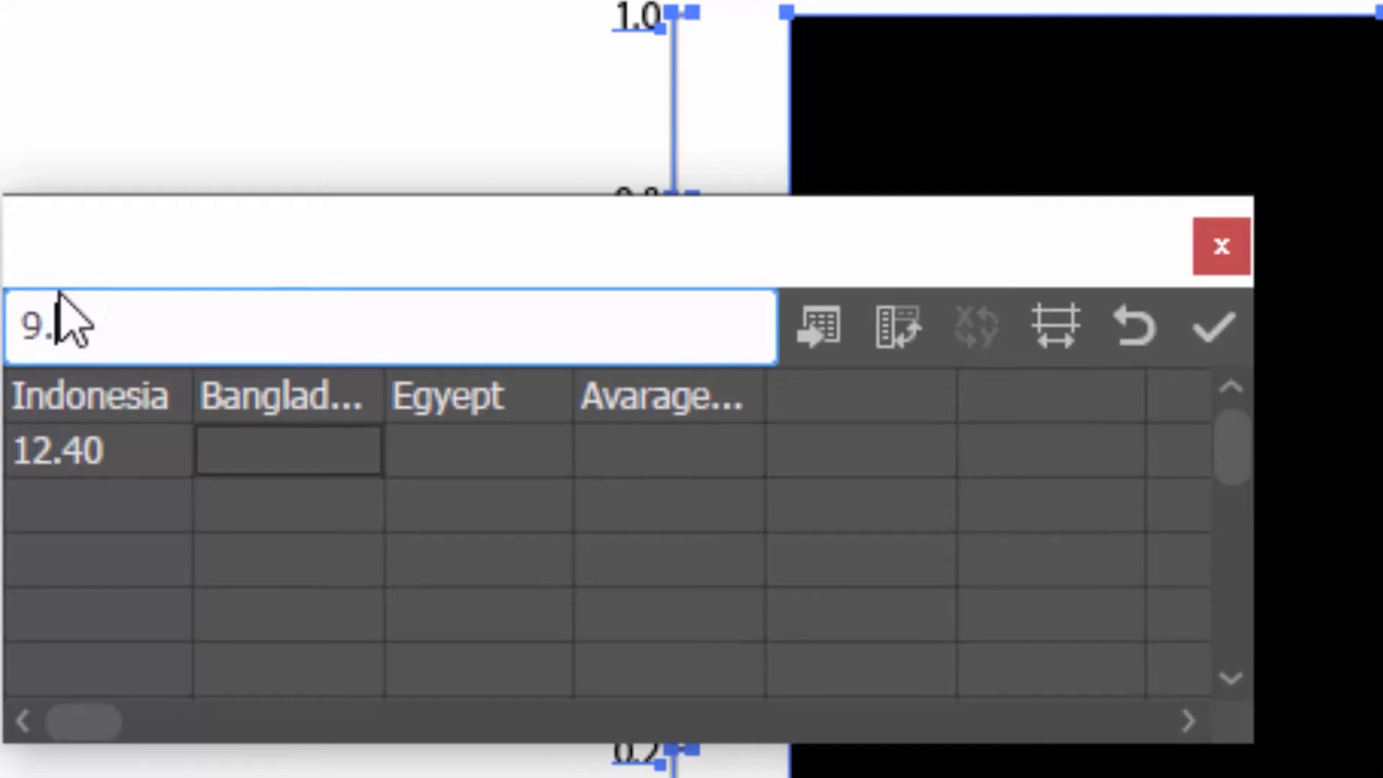
pyautogui.write('10')
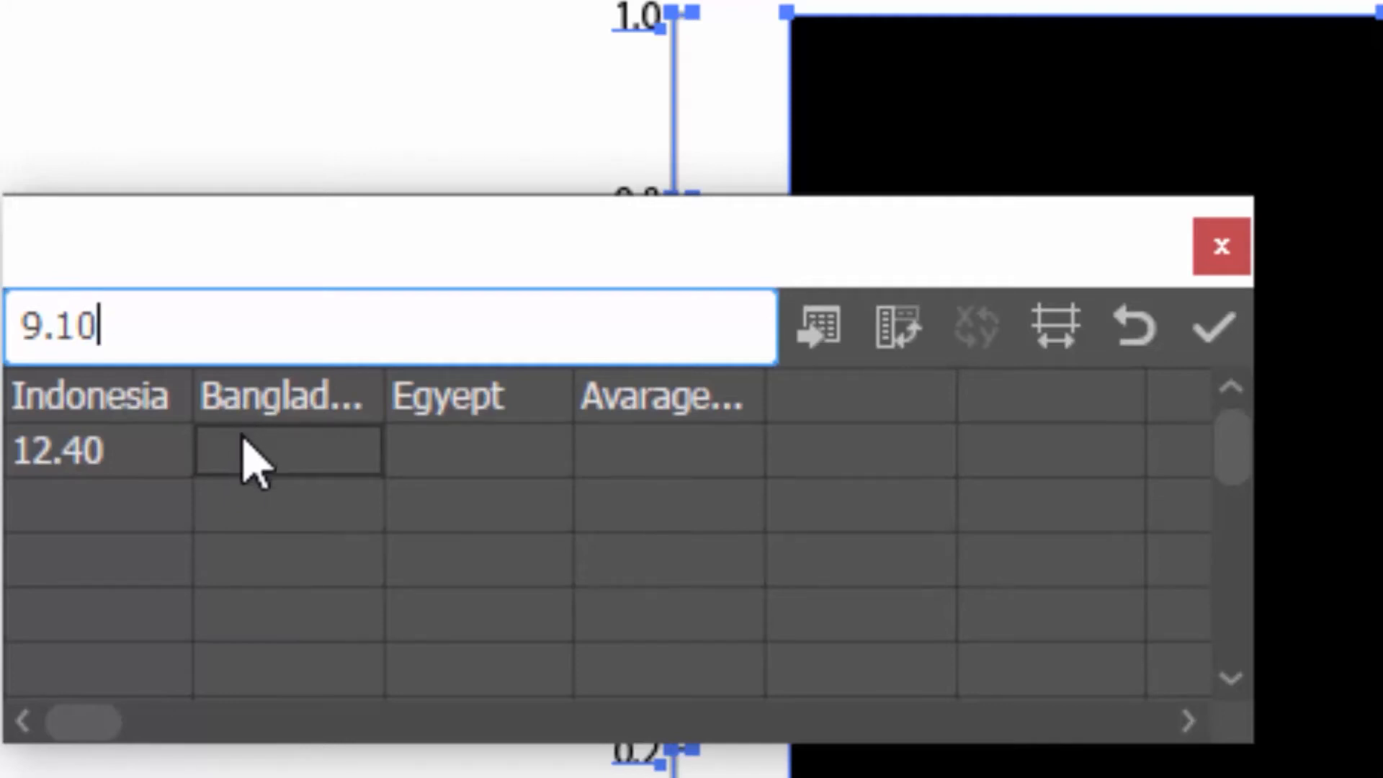
pyautogui.click(243, 450)
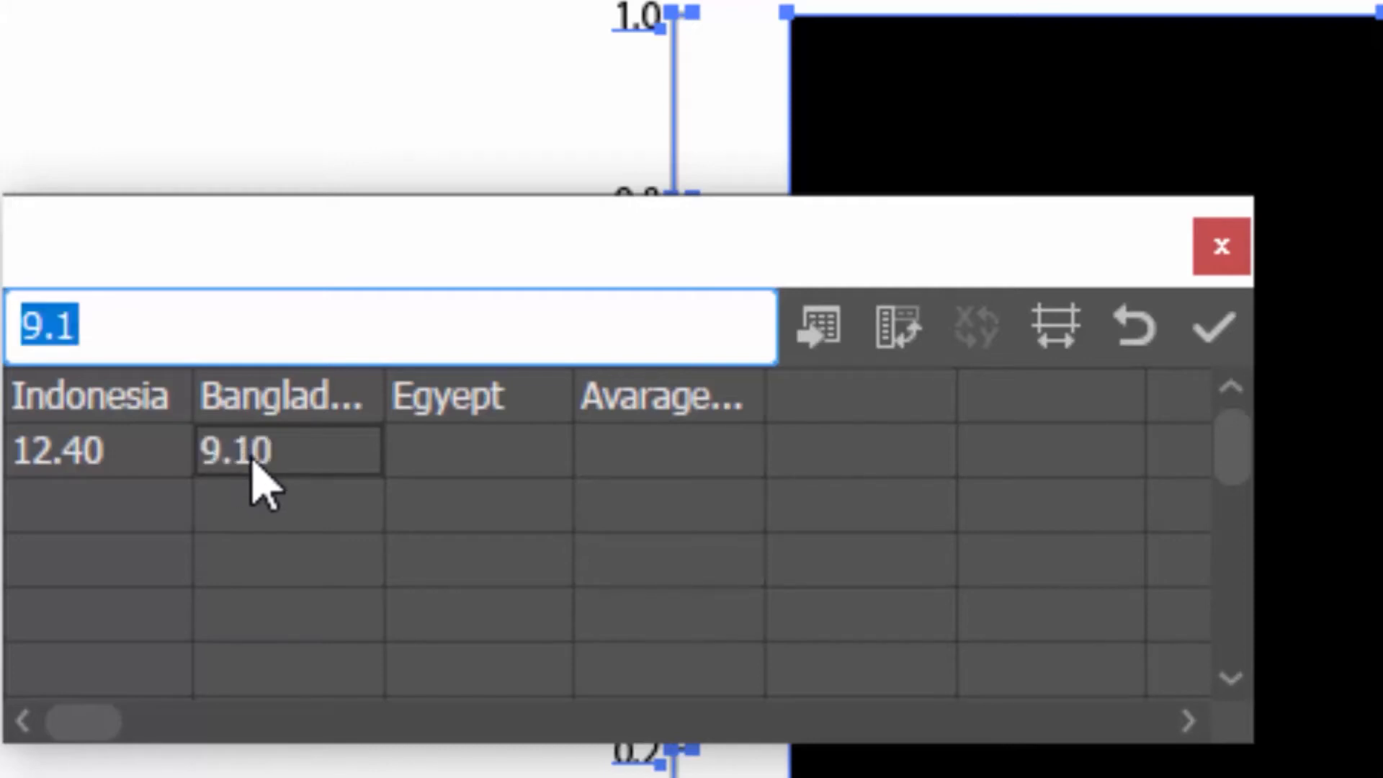
# Fill in the remaining second-row values with 8.4 for Egyept and 5 for Avarage whole world
pyautogui.press('Tab')
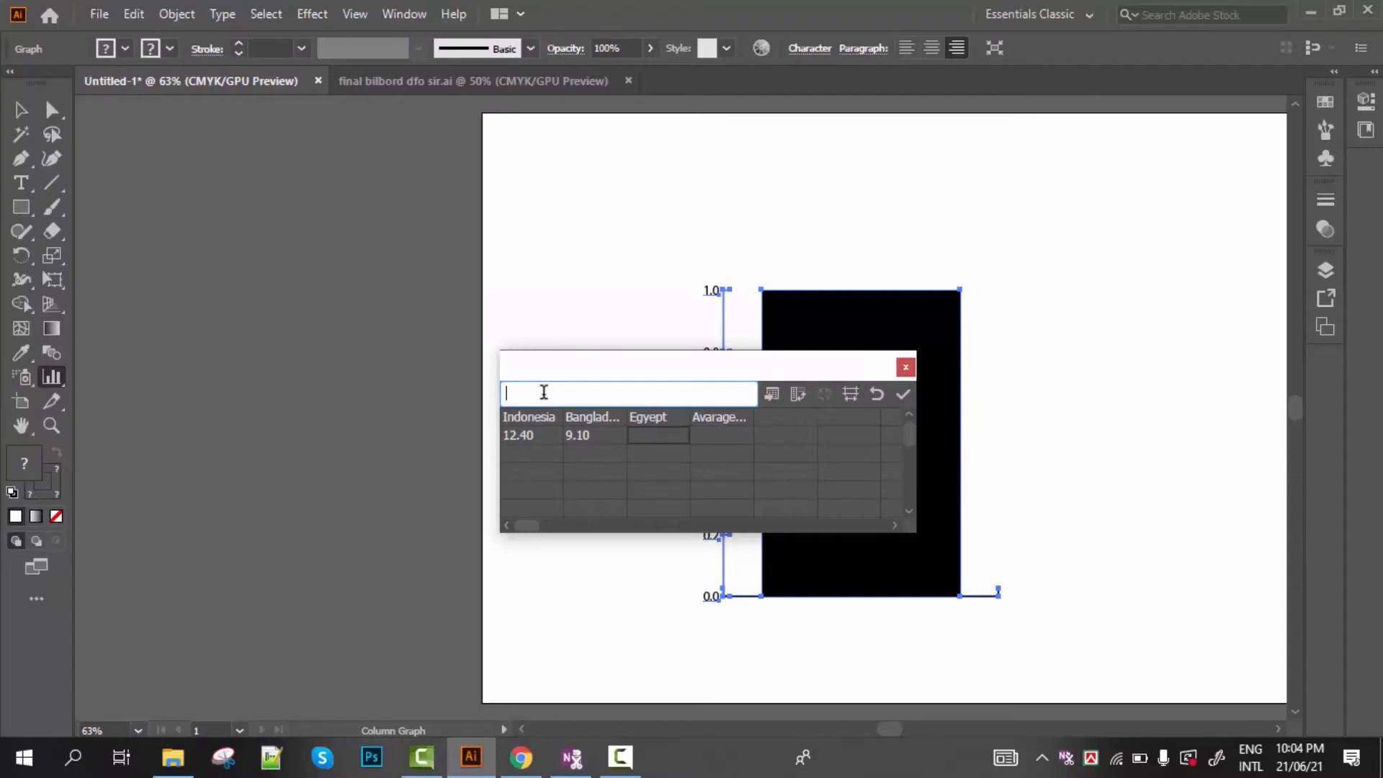
pyautogui.write('8.4')
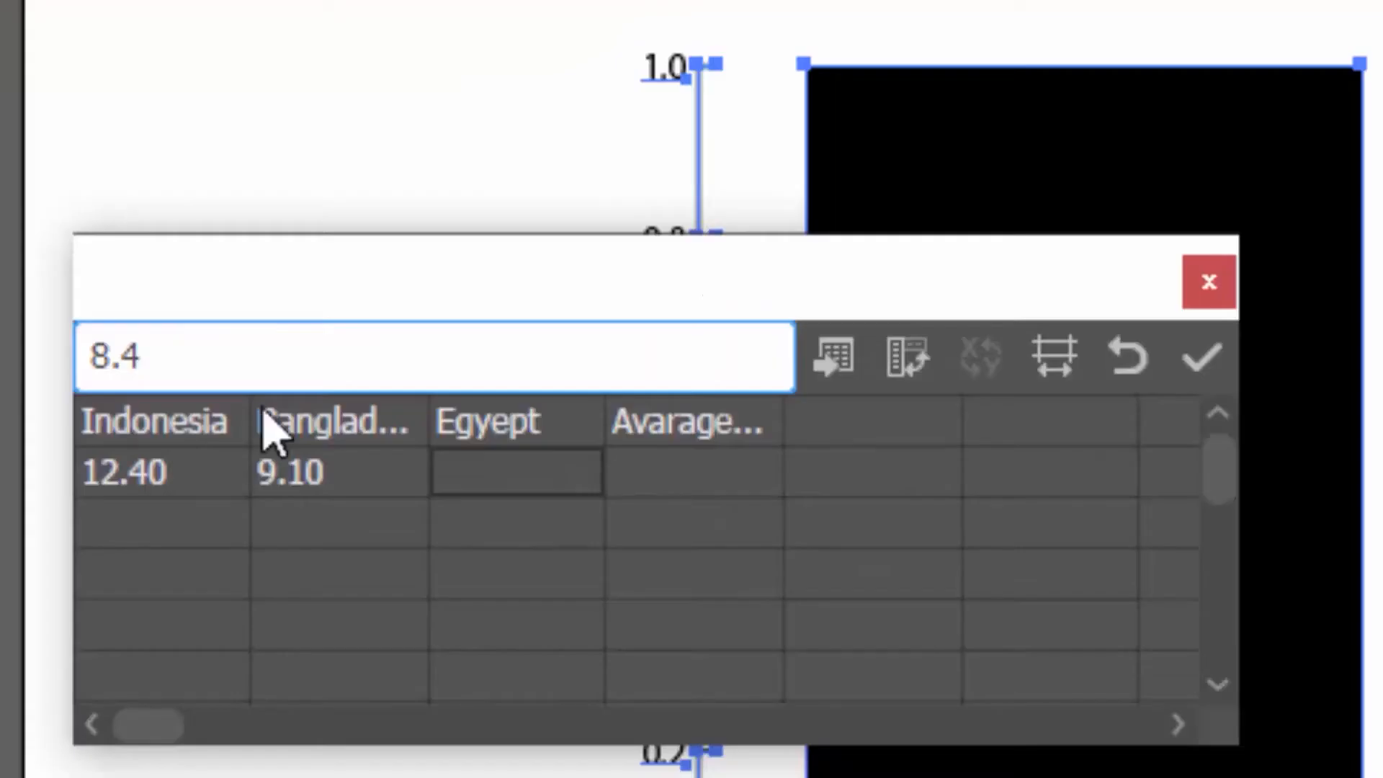
pyautogui.click(654, 438)
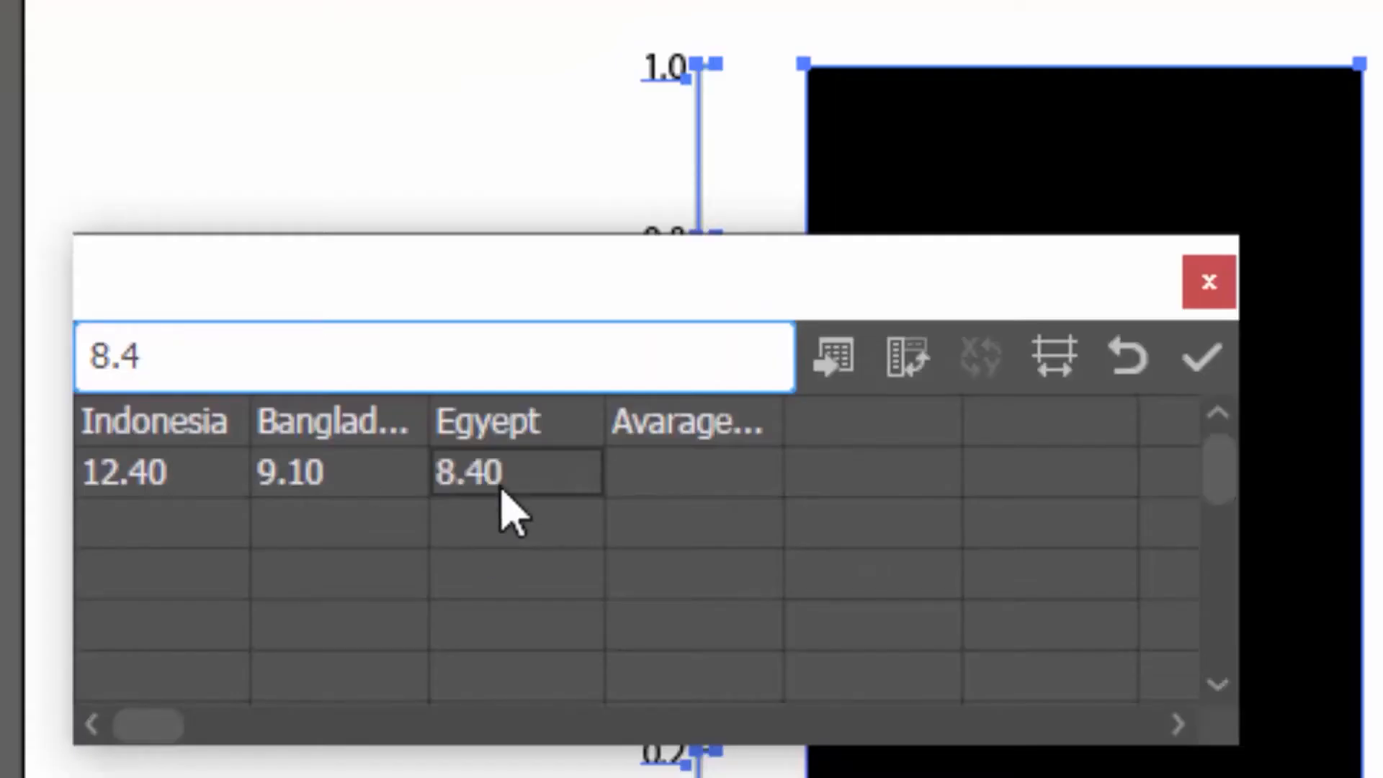
pyautogui.click(693, 498)
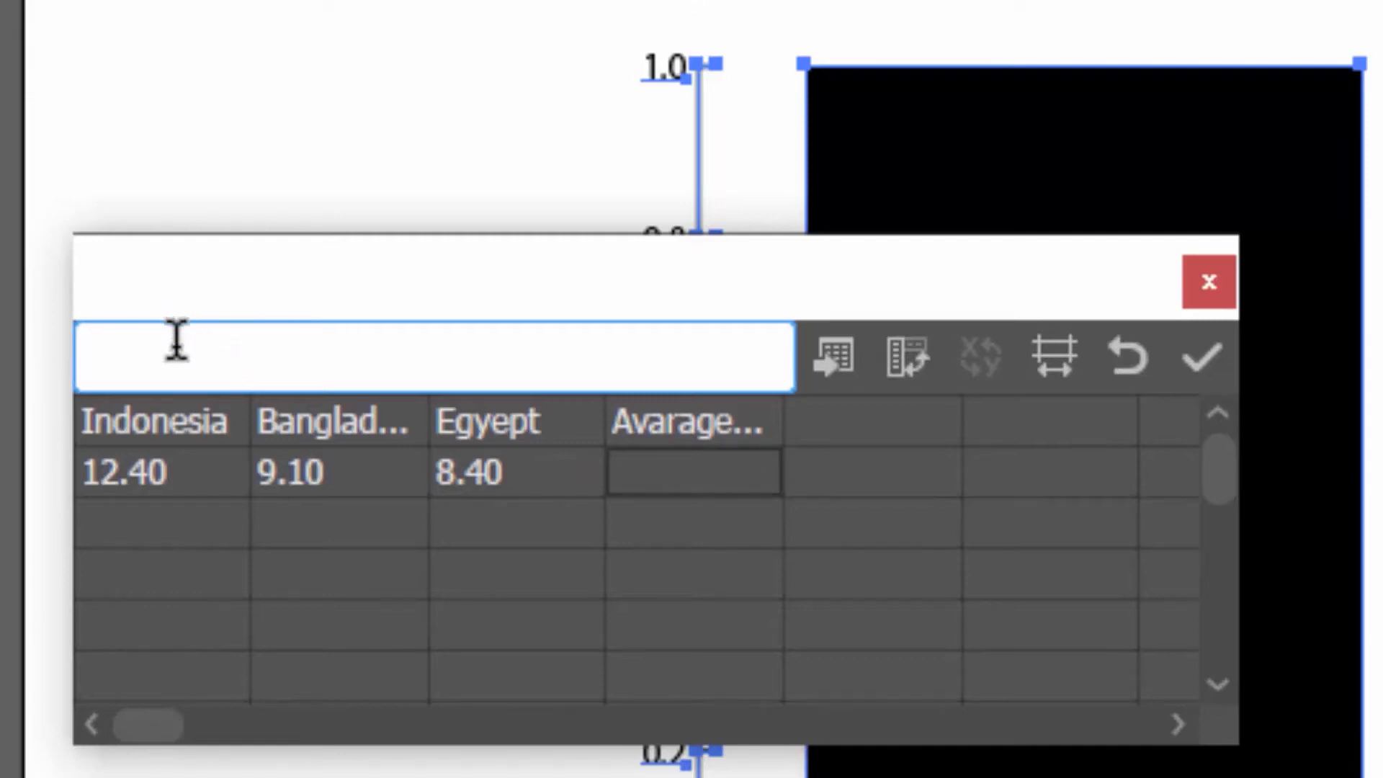
pyautogui.write('5')
pyautogui.click(657, 485)
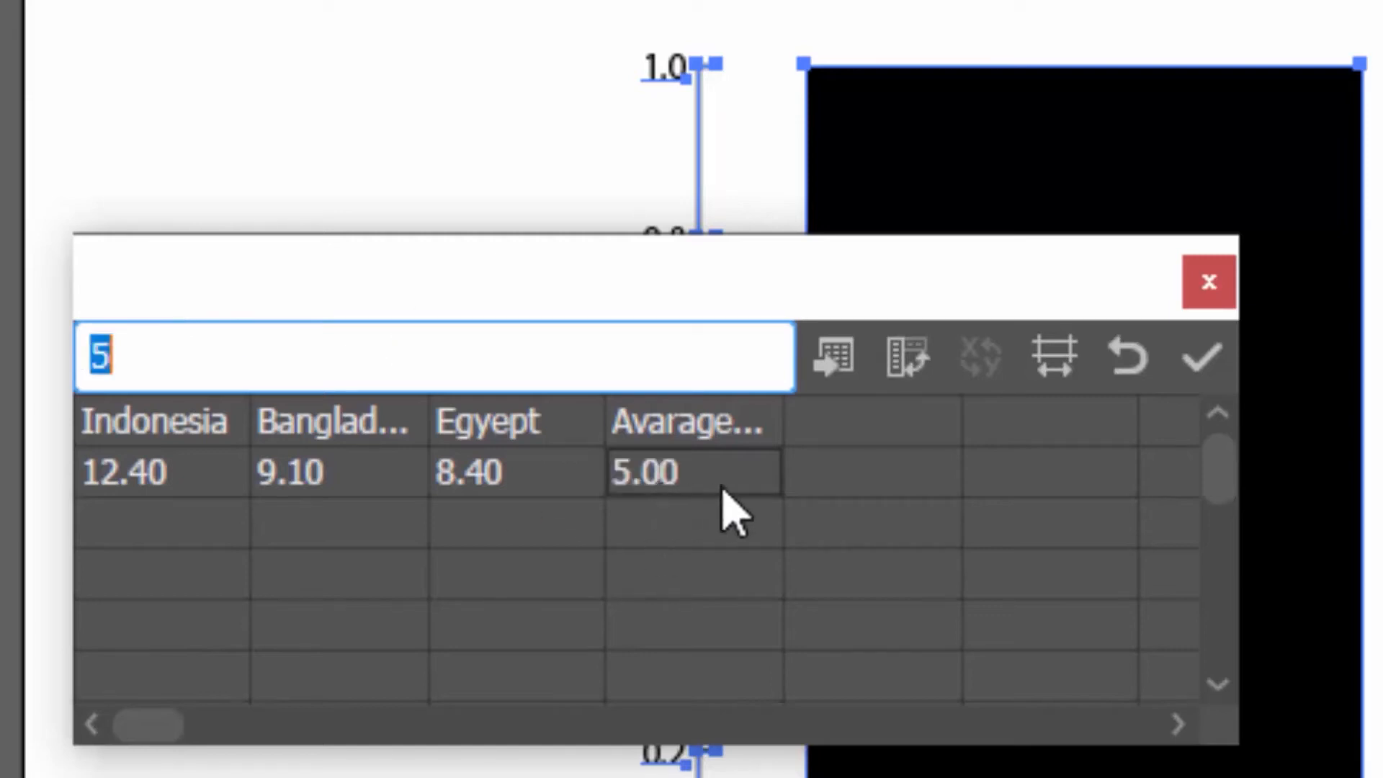
# Apply the entered data to the column graph and move the data window clear of the chart
pyautogui.click(842, 371)
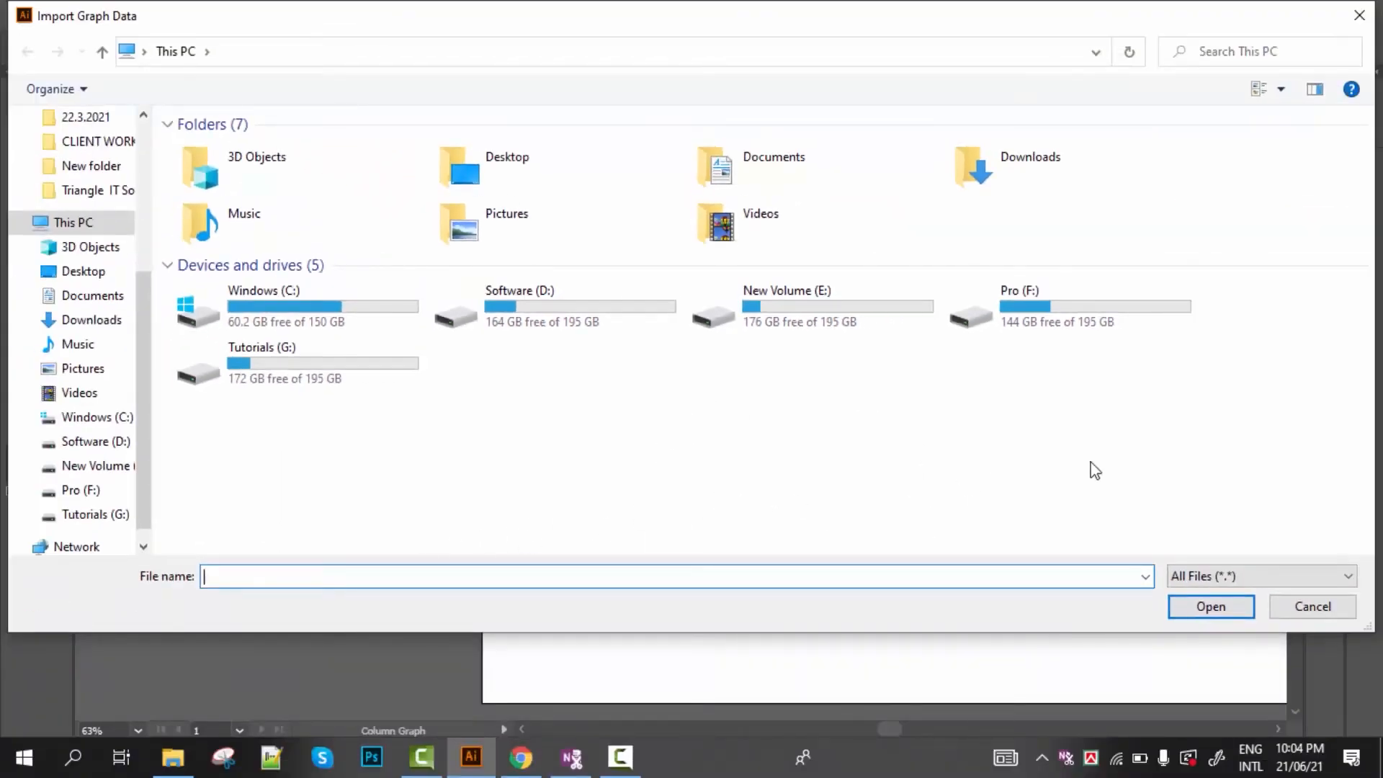
pyautogui.click(1359, 17)
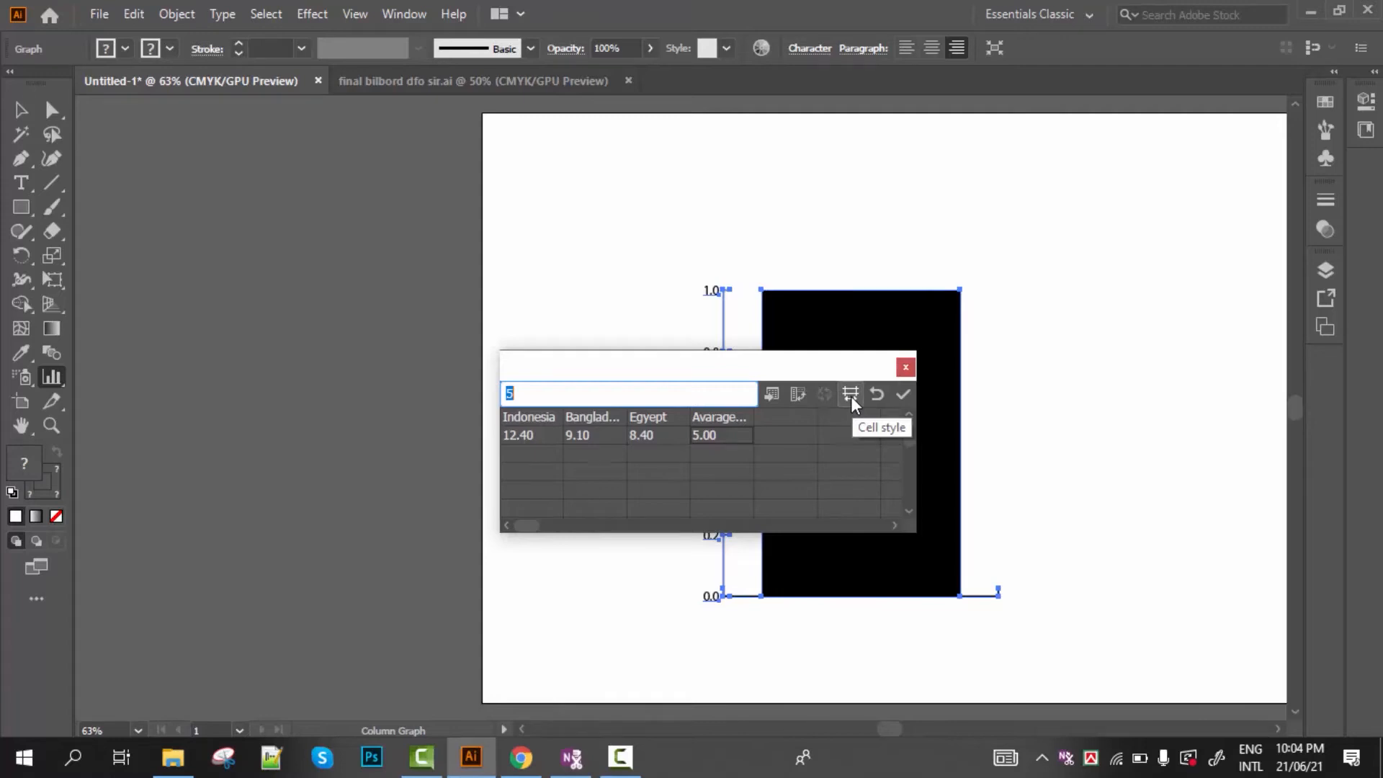
pyautogui.click(903, 396)
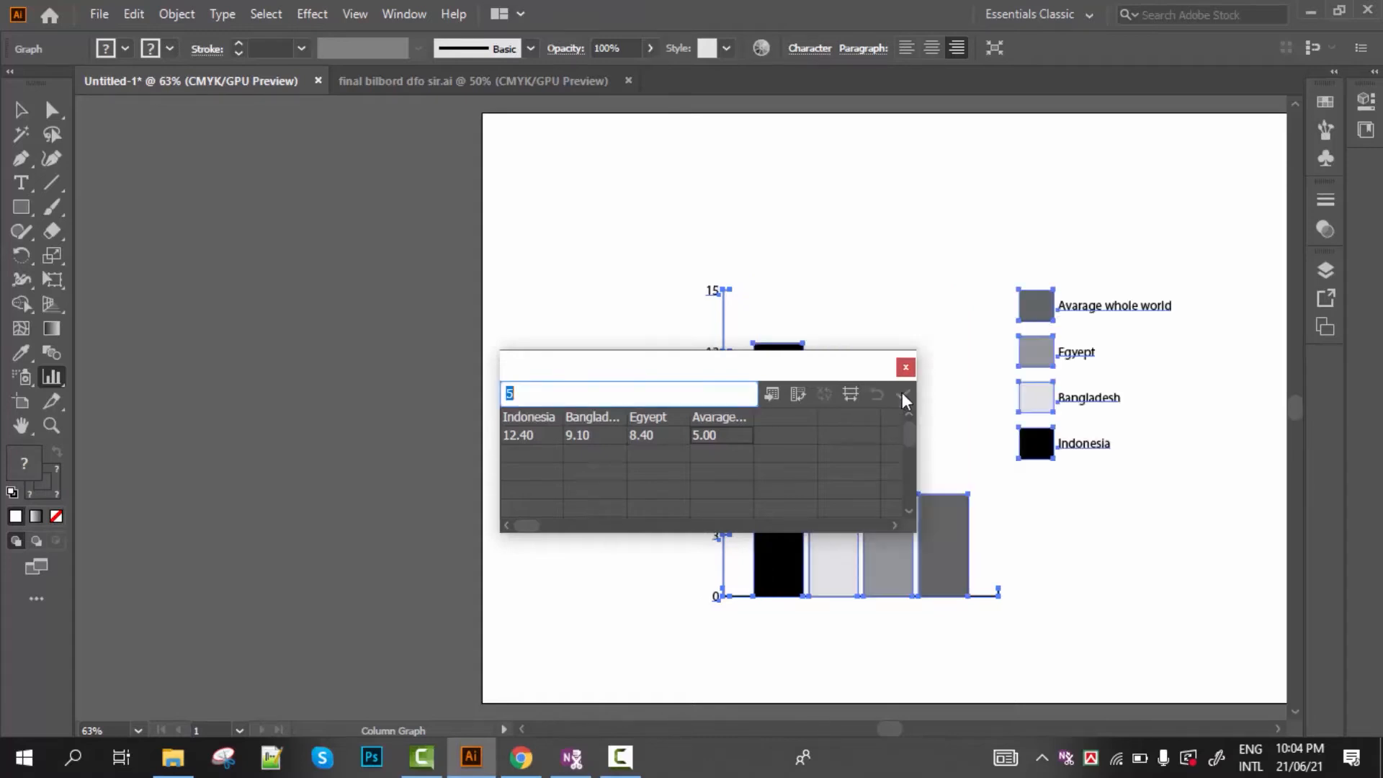
pyautogui.moveTo(847, 369); pyautogui.dragTo(432, 350)
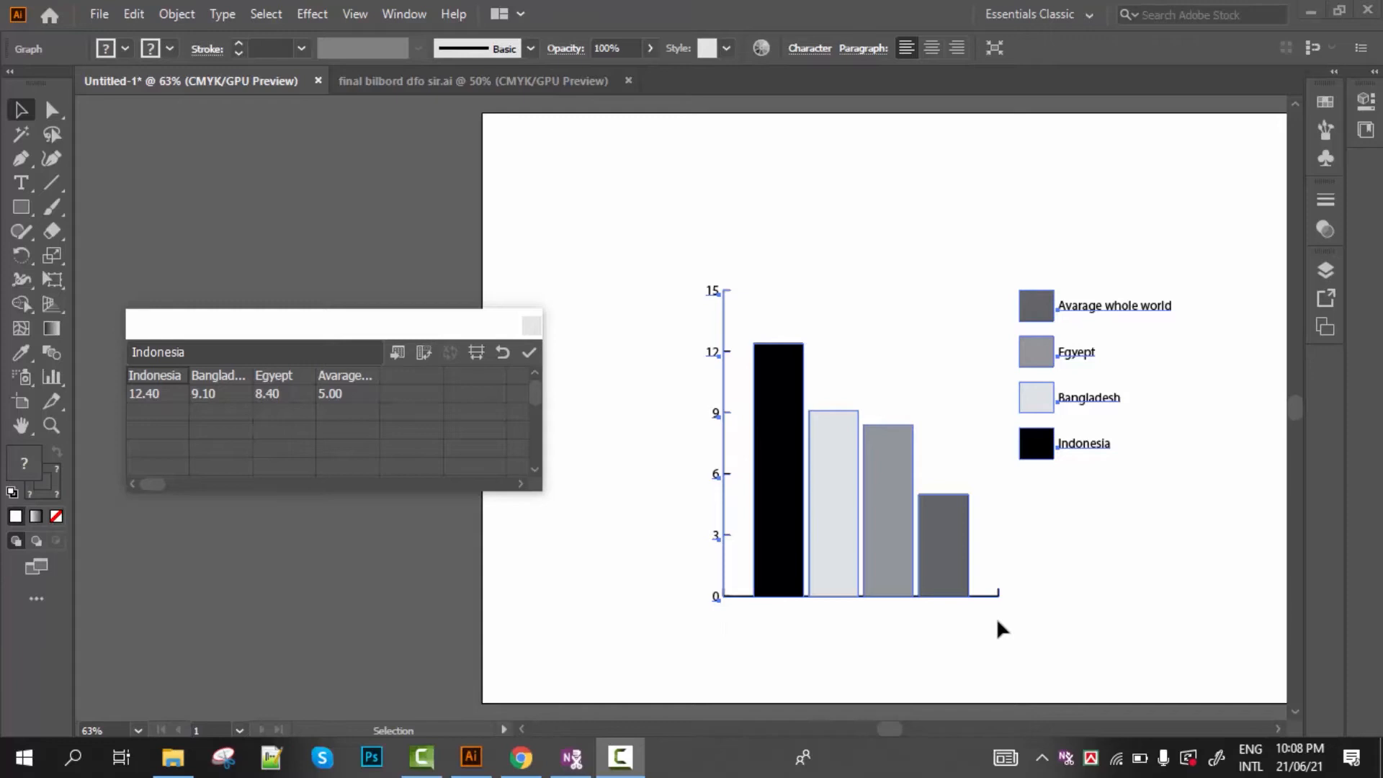
# Transpose the rows and columns of the graph data and apply the change to the graph
pyautogui.click(830, 497)
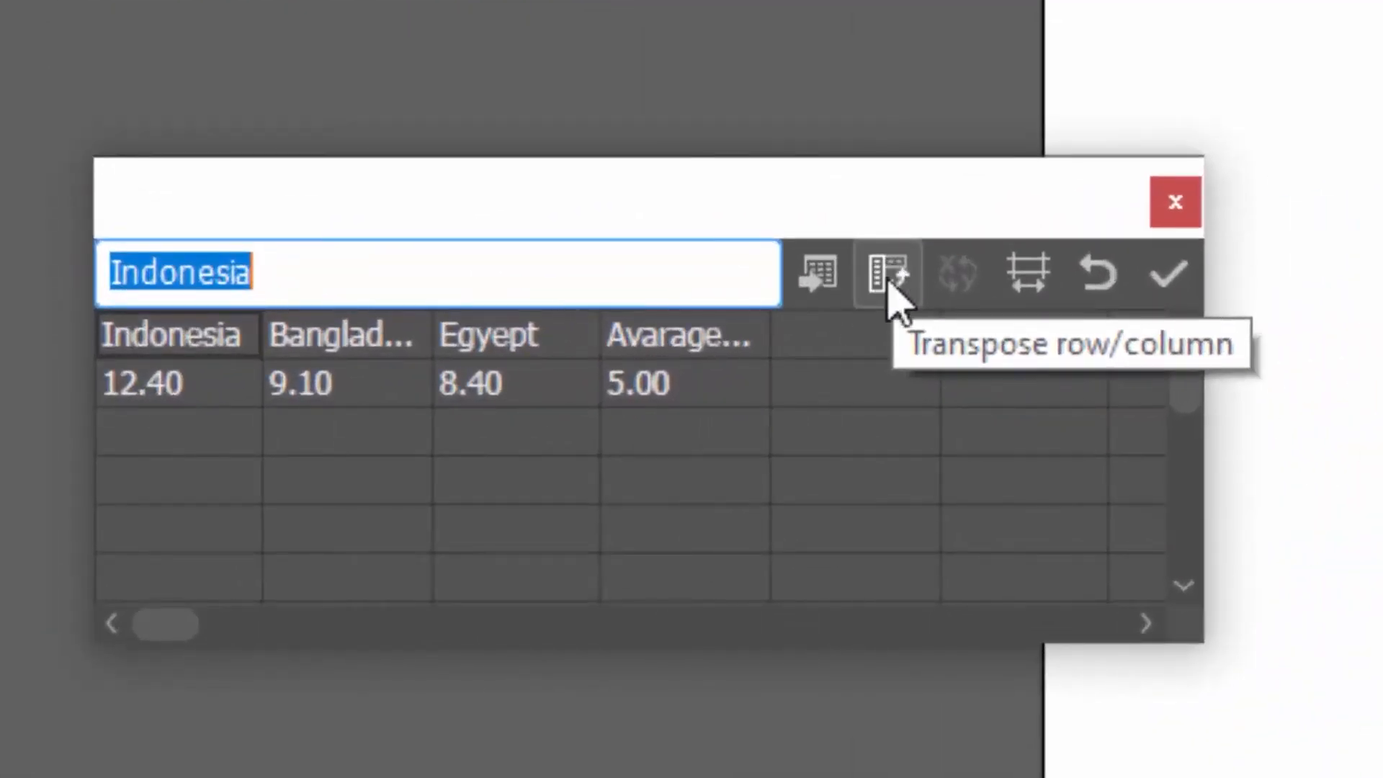
pyautogui.click(889, 282)
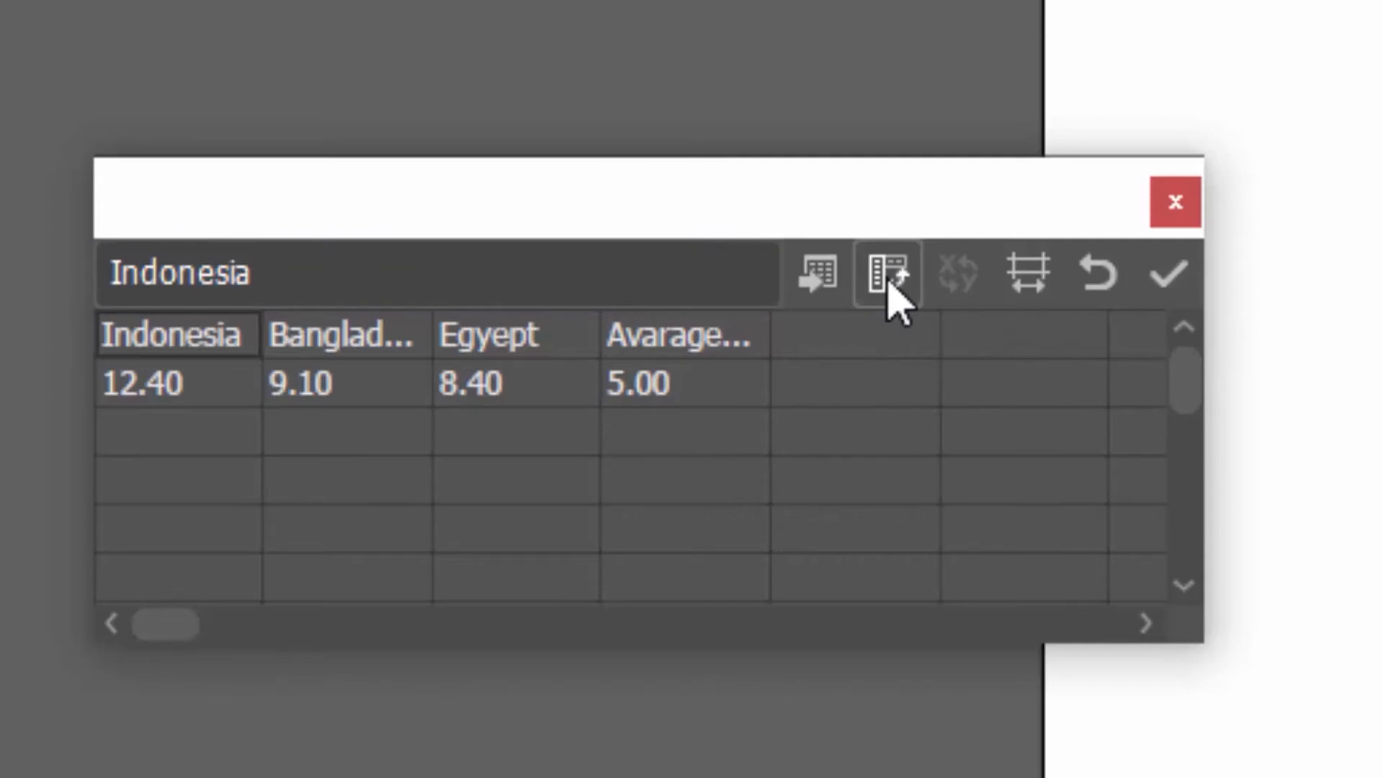
pyautogui.click(893, 295)
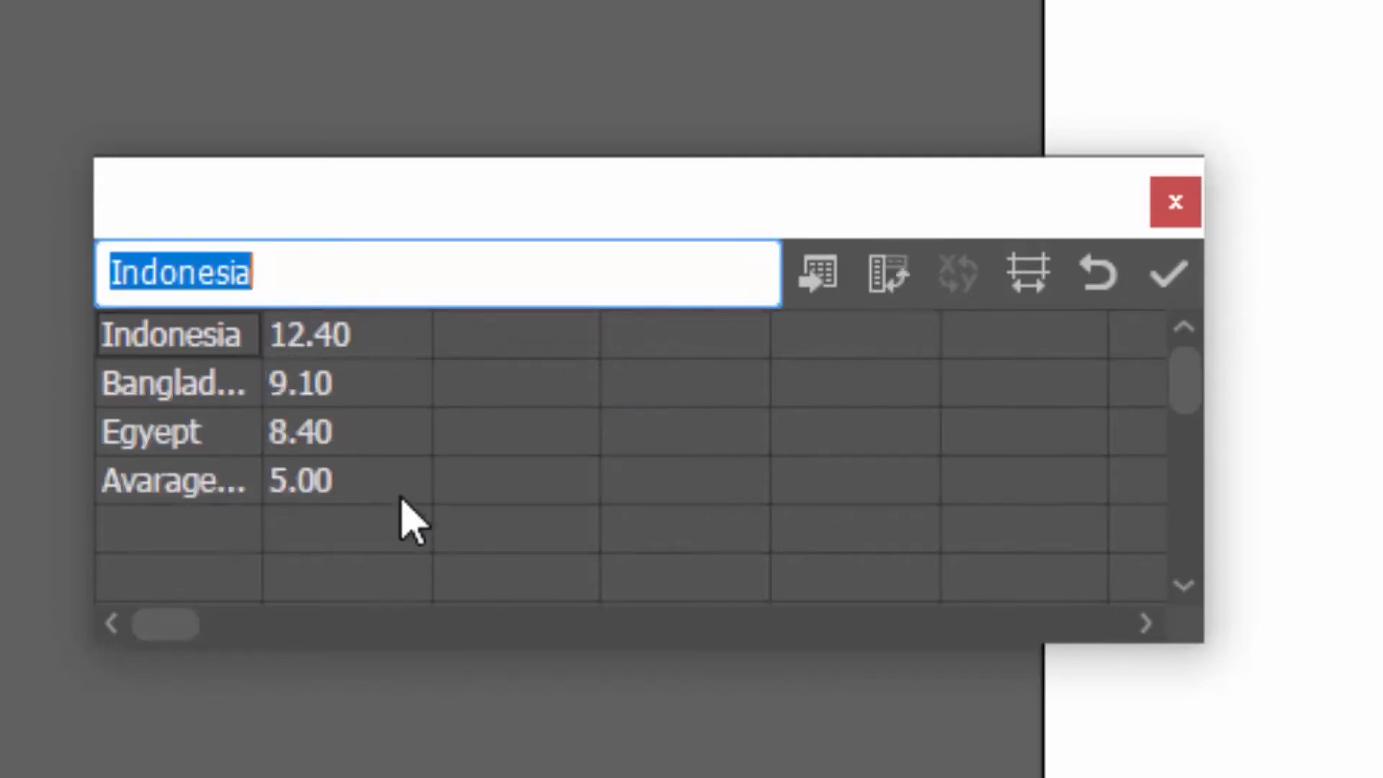
pyautogui.click(1178, 272)
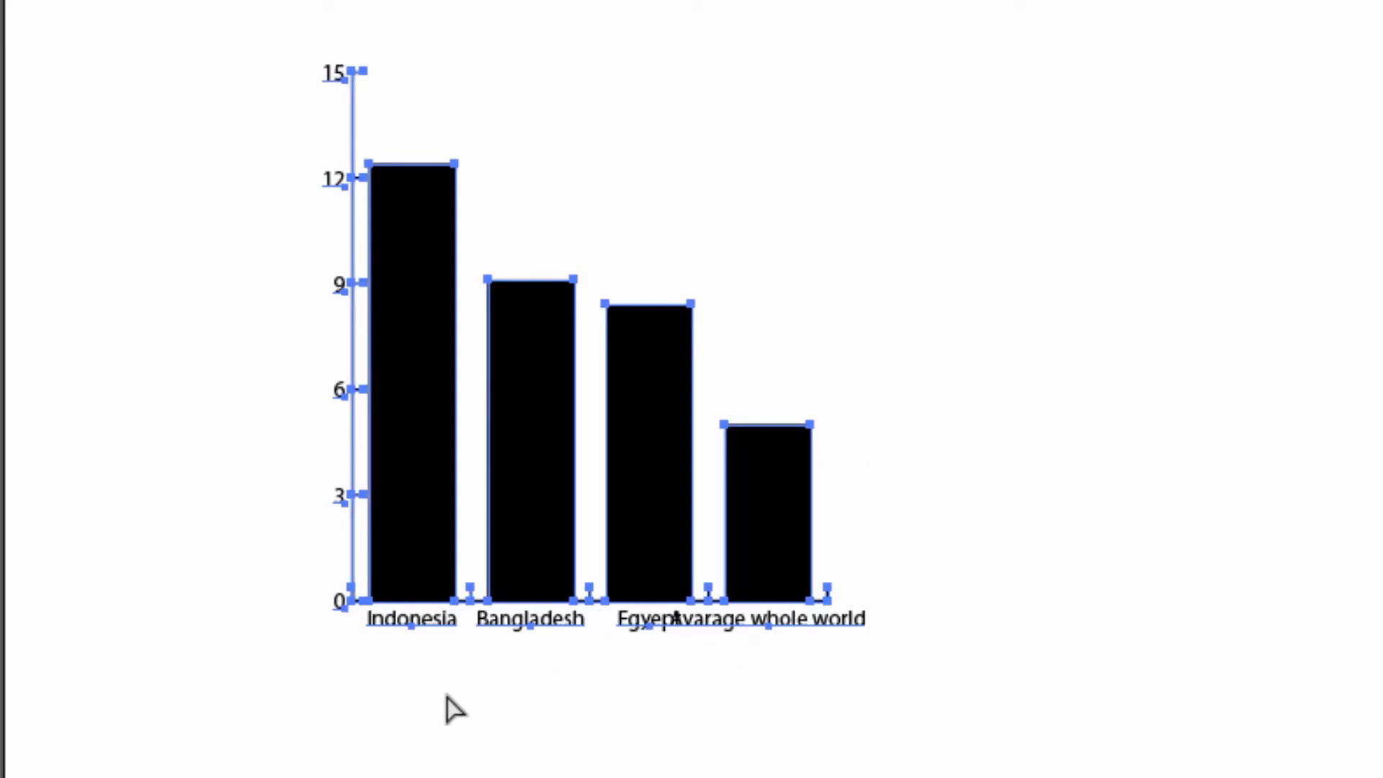
# Use Direct Selection to shift the Avarage whole world label and its bar slightly to the right, away from Egyept
pyautogui.click(55, 318)
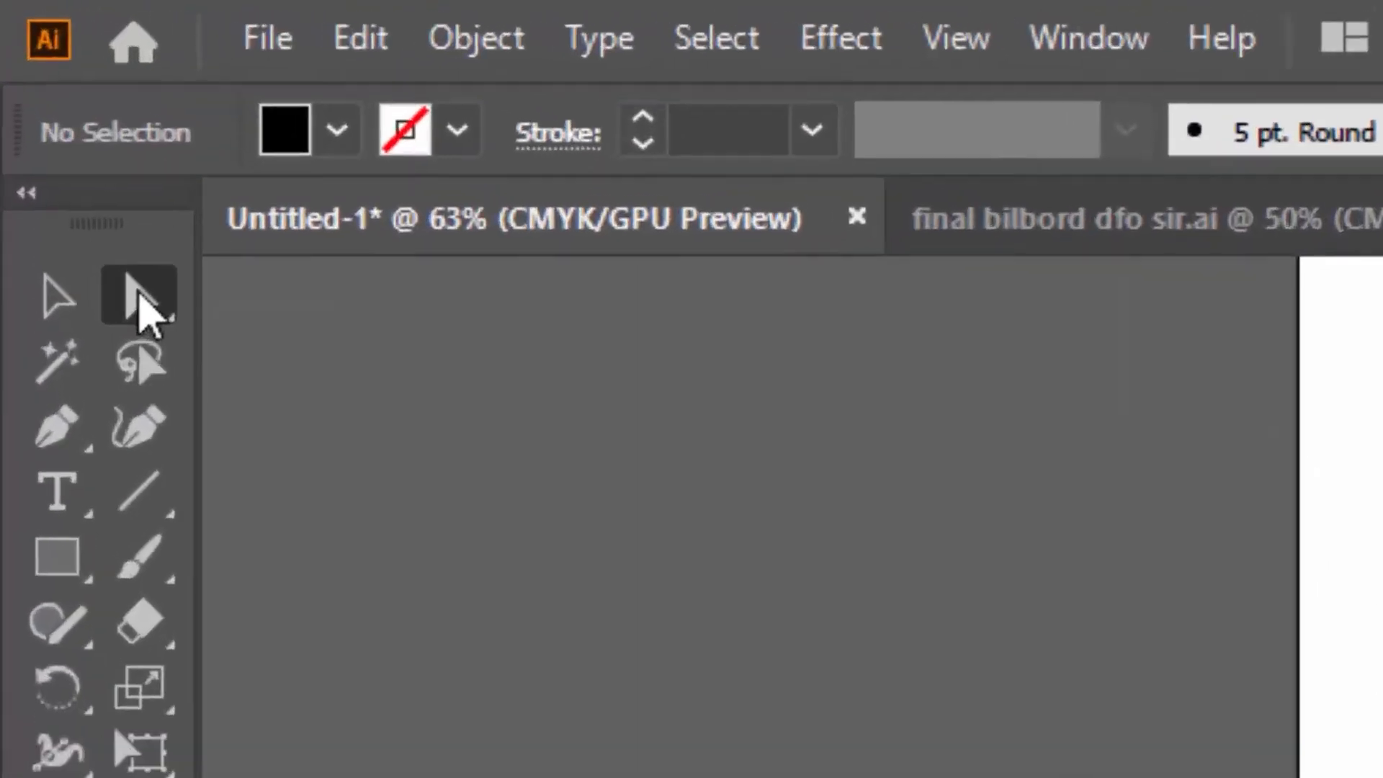
pyautogui.click(52, 111)
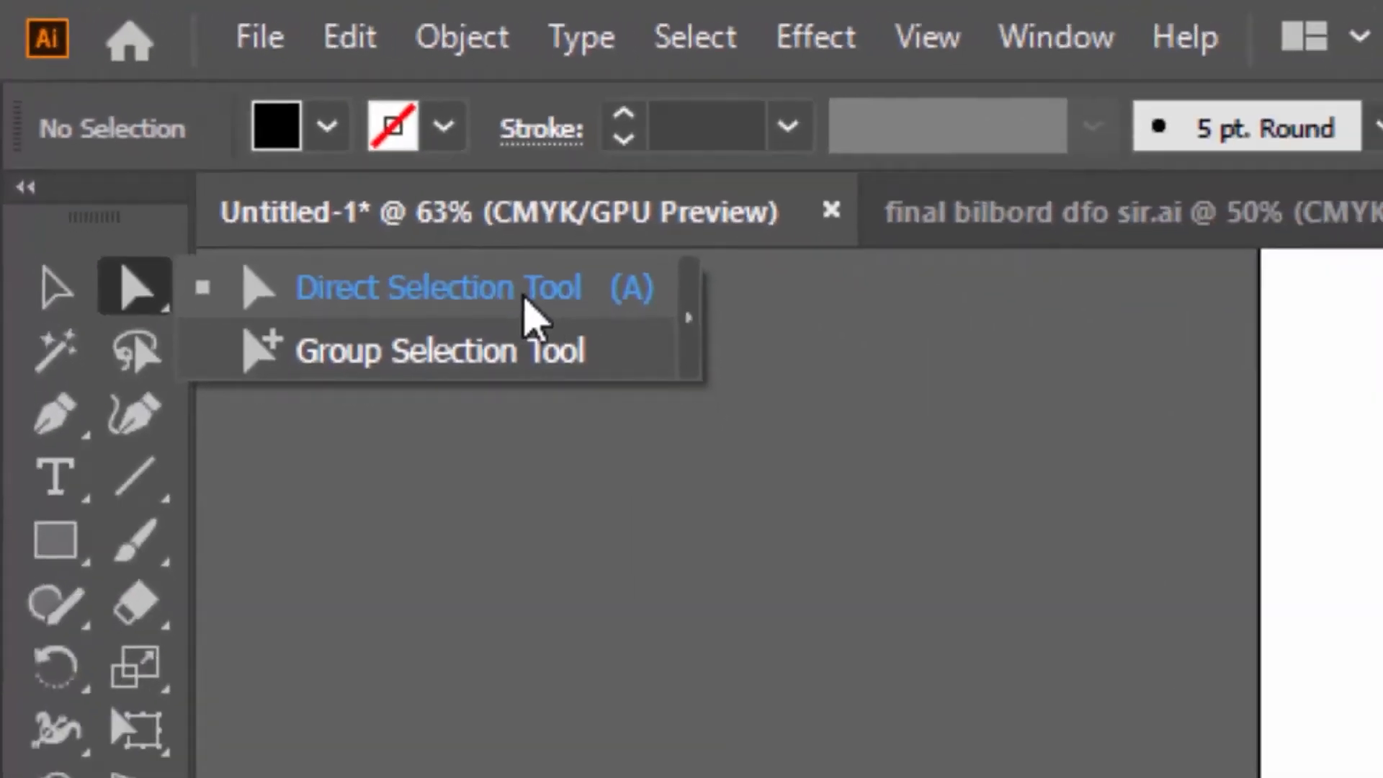
pyautogui.click(690, 396)
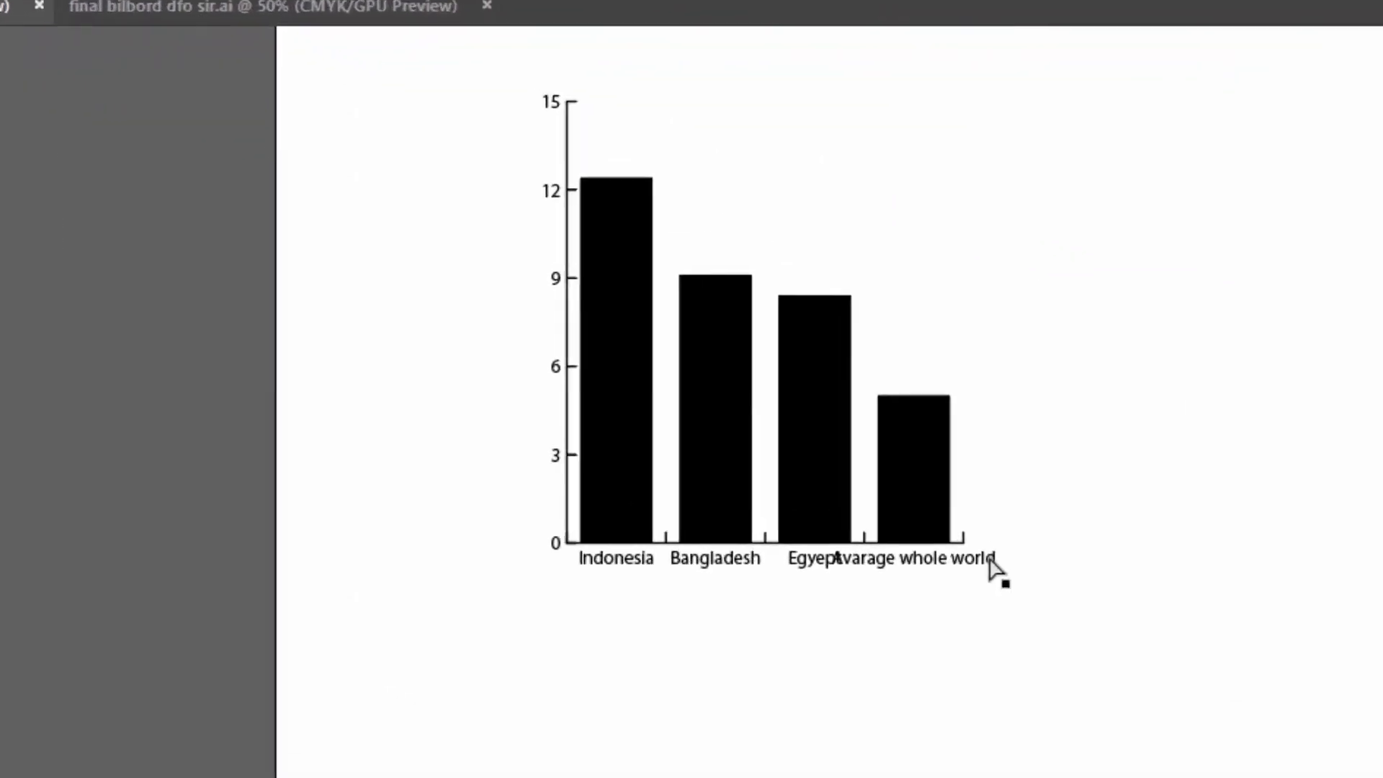
pyautogui.click(989, 561)
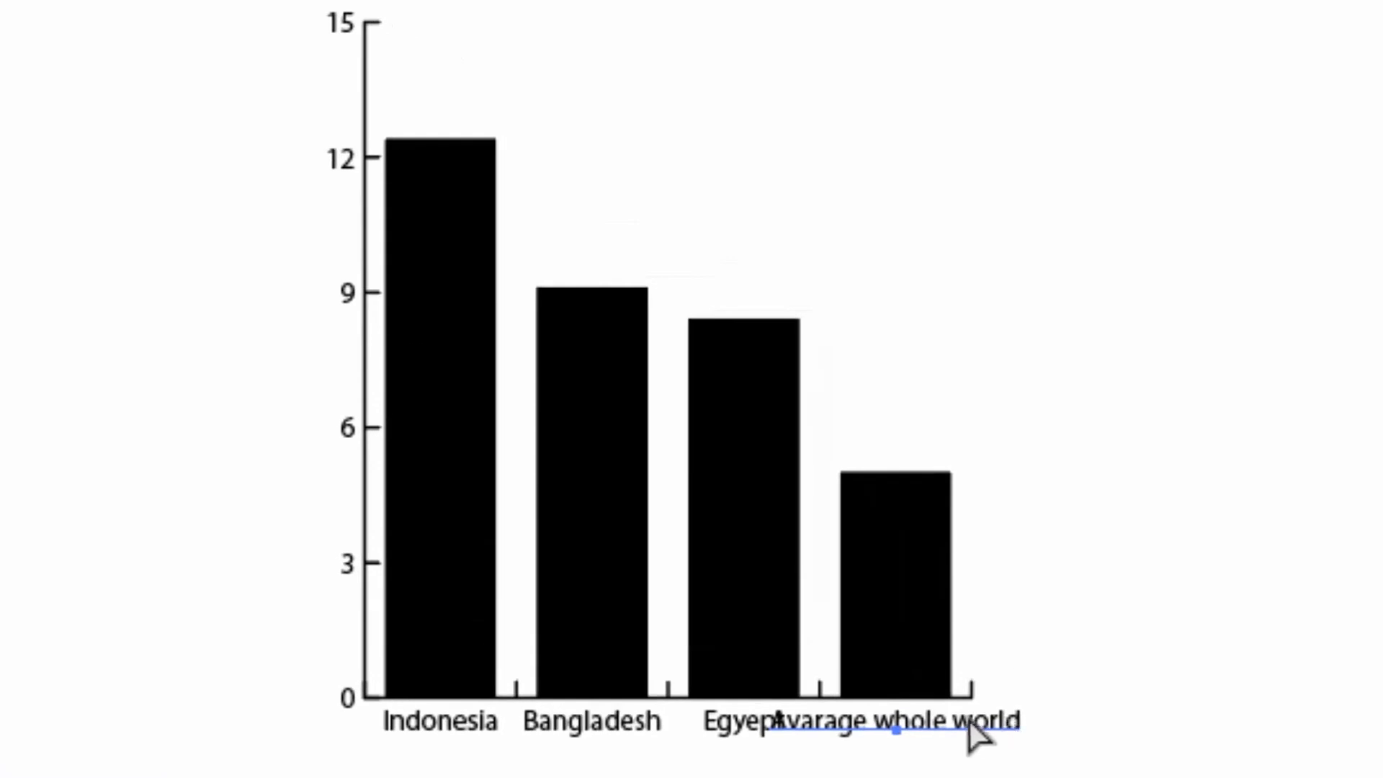
pyautogui.moveTo(969, 726); pyautogui.dragTo(1023, 730)
pyautogui.click(908, 649)
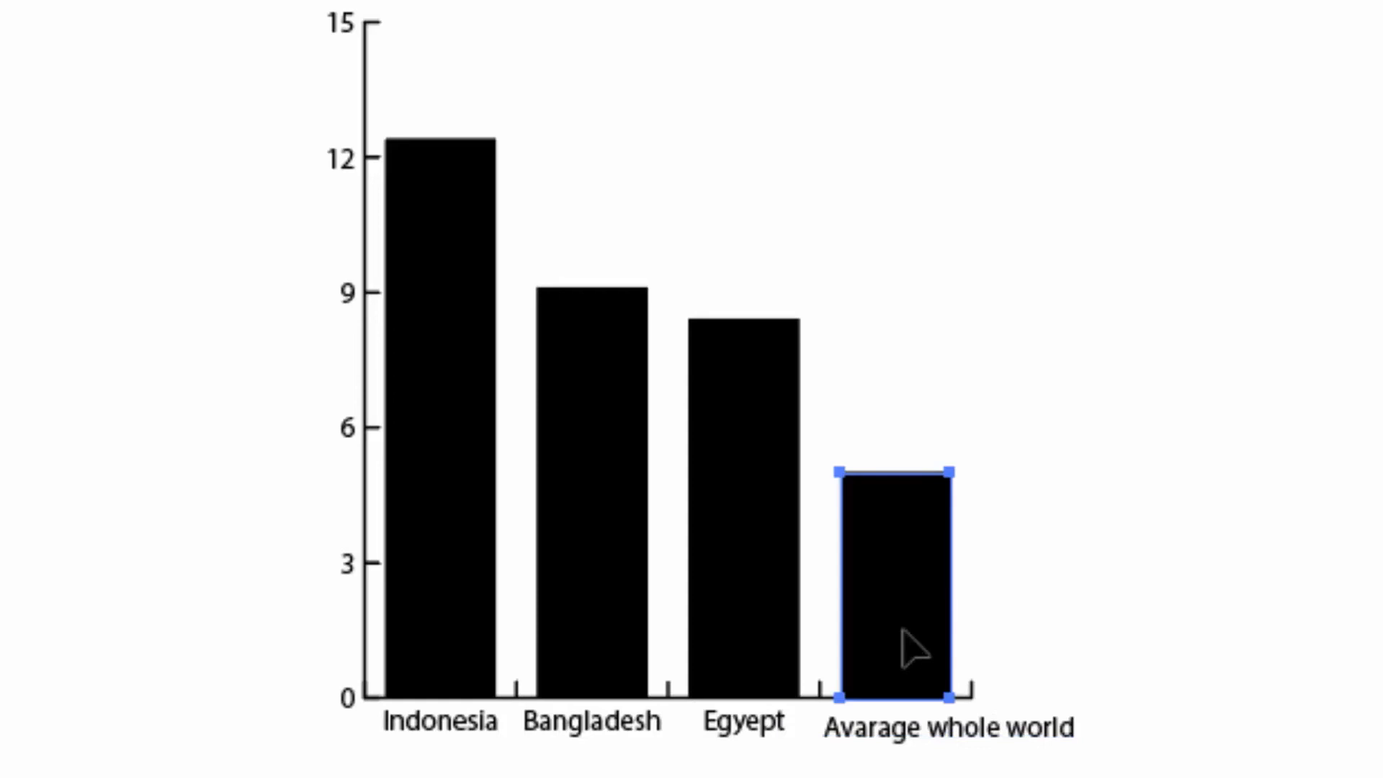
pyautogui.moveTo(904, 632); pyautogui.dragTo(920, 634)
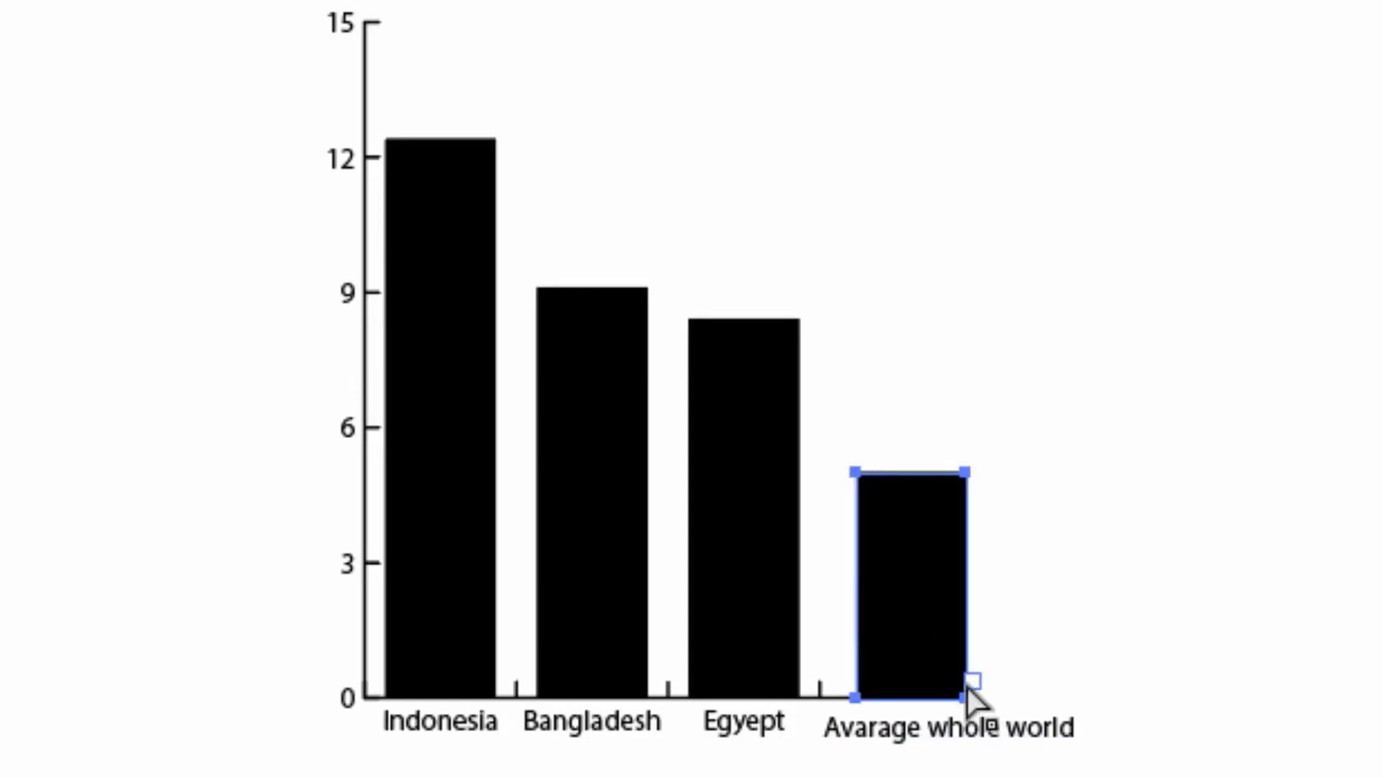
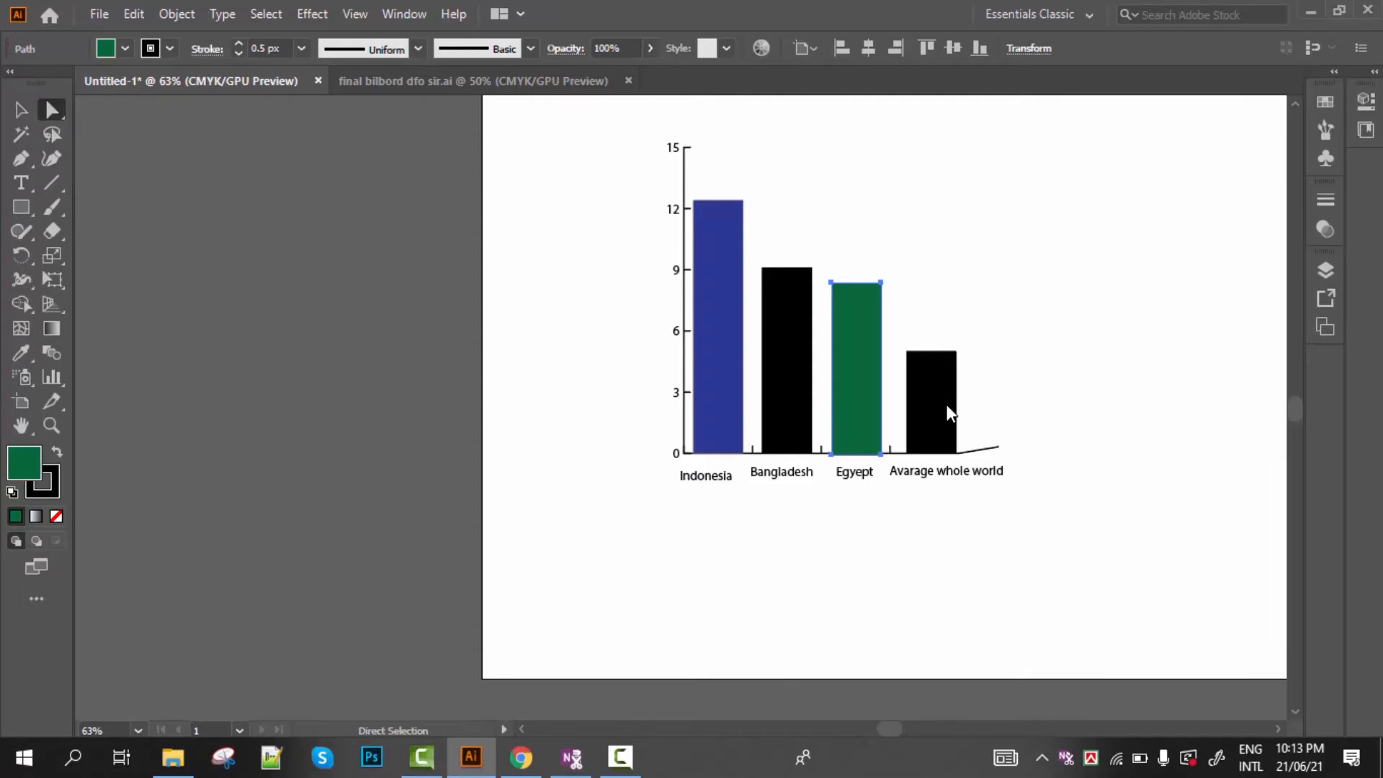
# Fill the Avarage whole world bar with pink
pyautogui.click(124, 47)
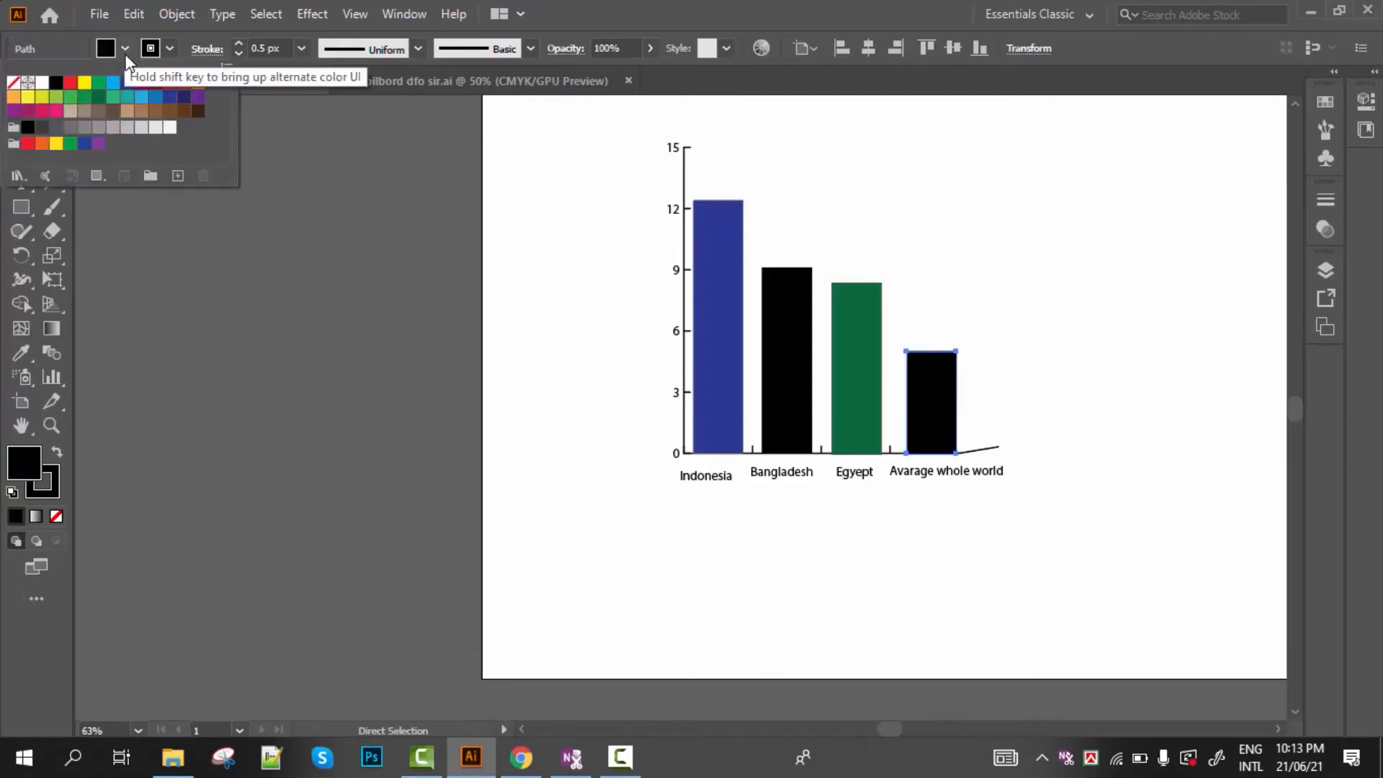
pyautogui.click(56, 113)
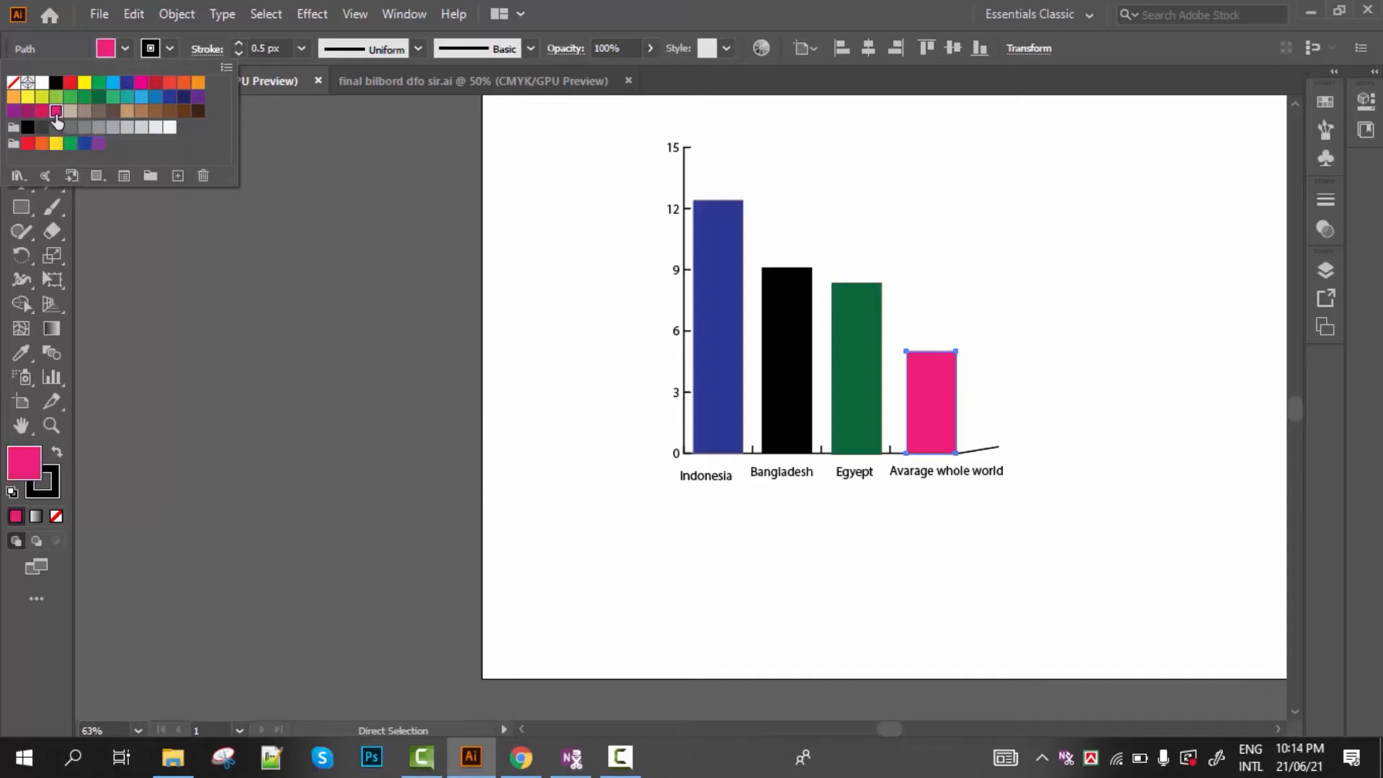
pyautogui.click(798, 409)
pyautogui.click(798, 409)
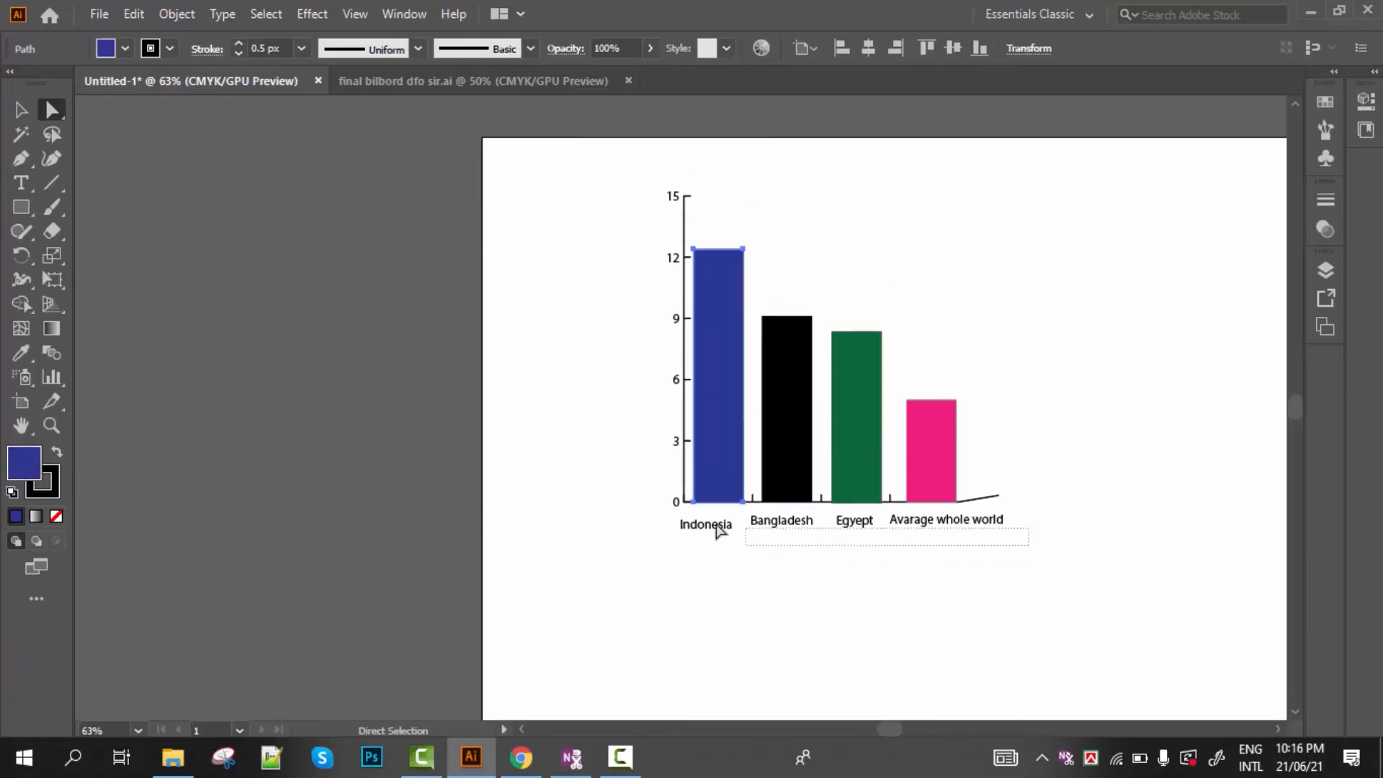
# Set the font of the four category labels below the bars to Berlin Sans FB Demi Bold
pyautogui.click(670, 522)
pyautogui.moveTo(1049, 561); pyautogui.dragTo(683, 523)
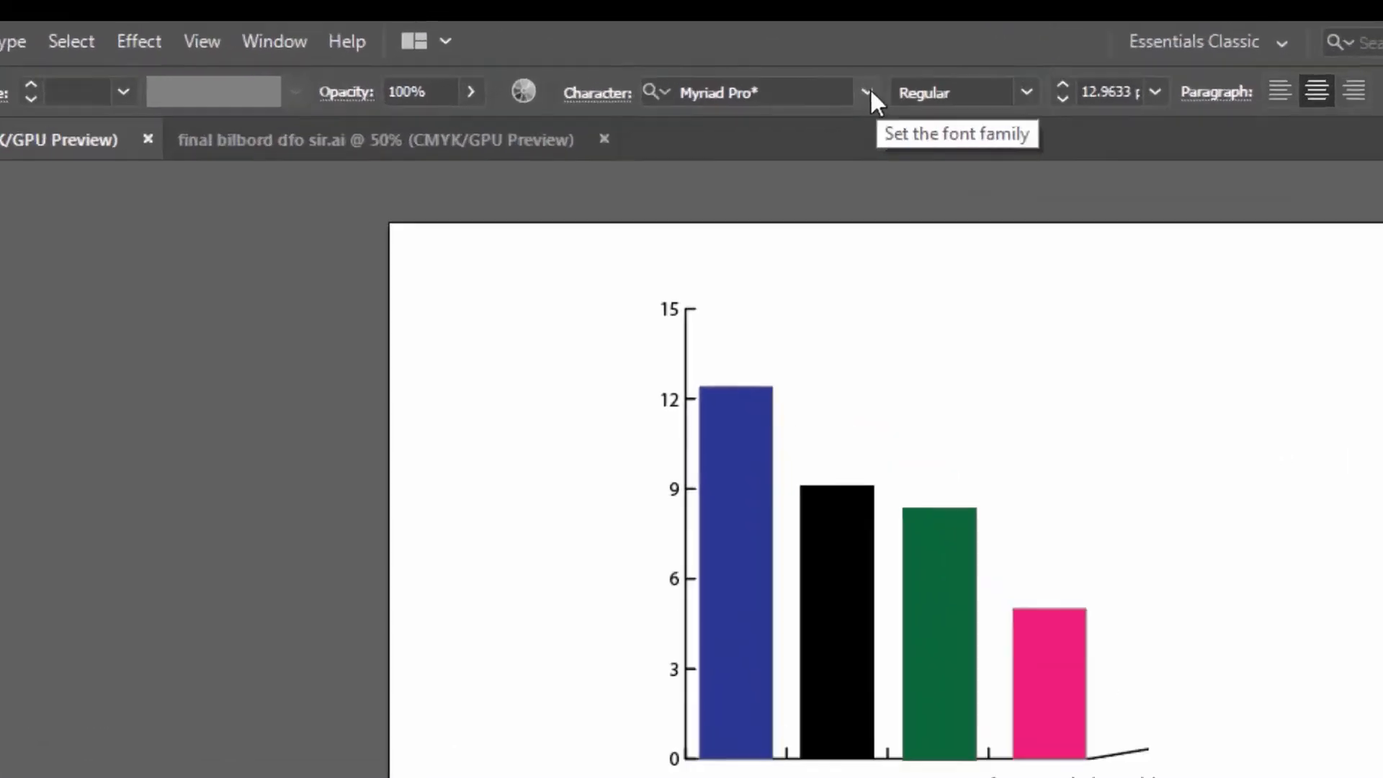
pyautogui.click(807, 48)
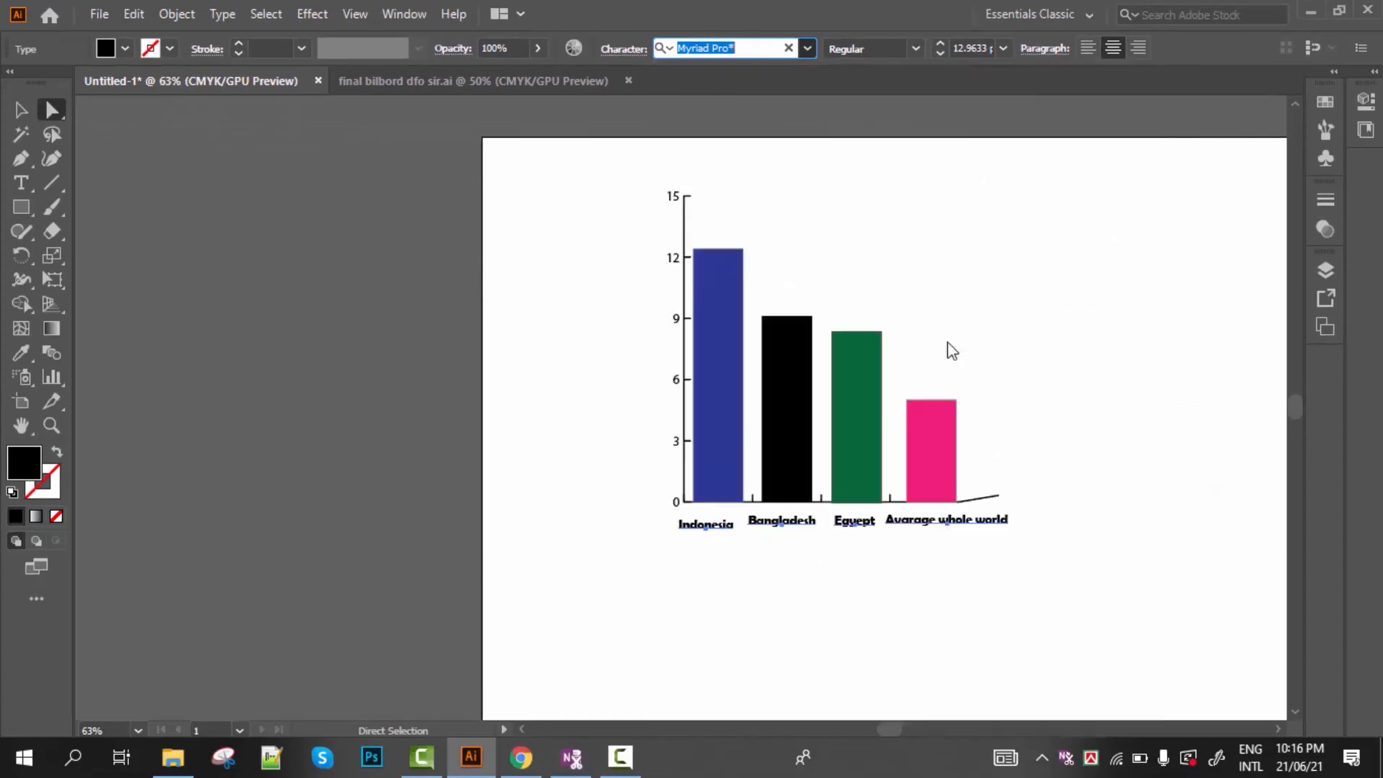
pyautogui.click(950, 343)
pyautogui.scroll(-1, 901, 546)
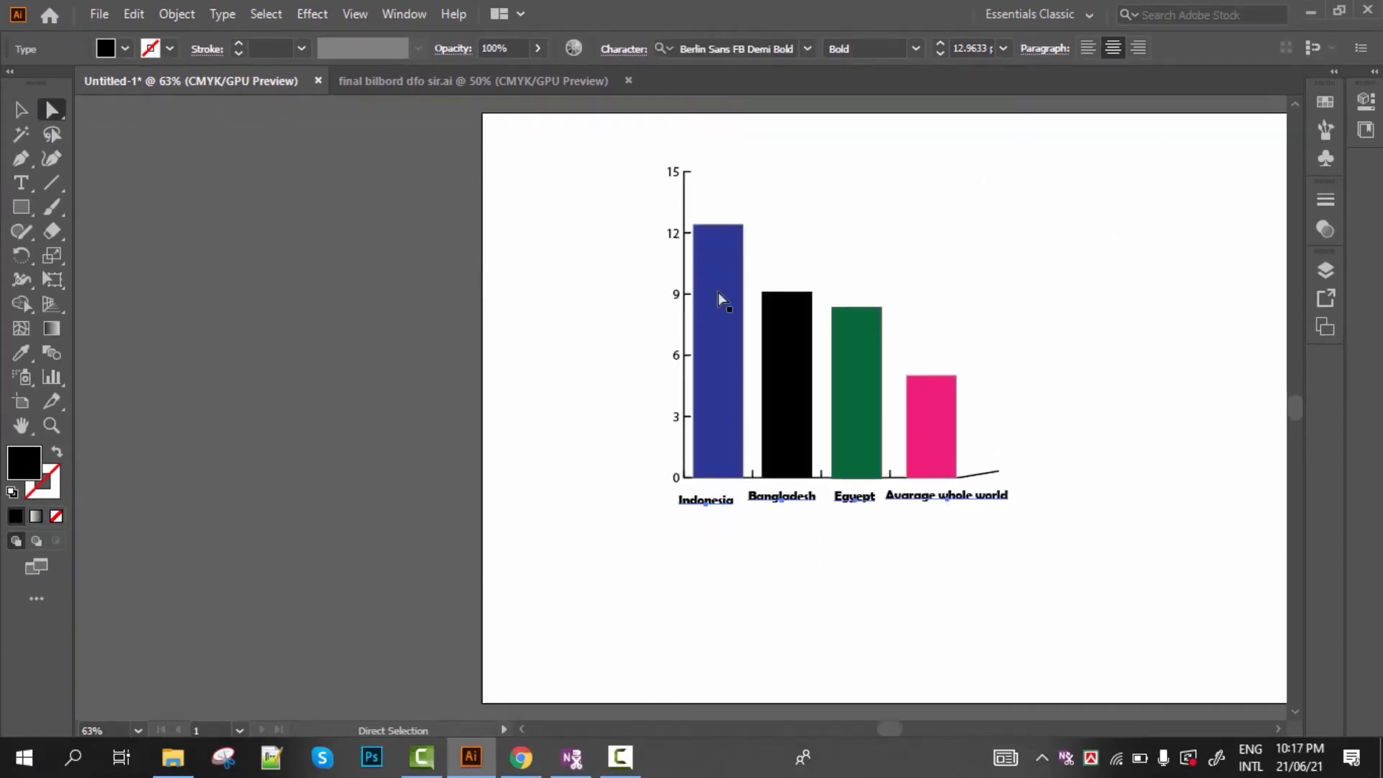
# Set the font of the value axis numbers to Helvetica Compressed
pyautogui.moveTo(631, 144); pyautogui.dragTo(677, 490)
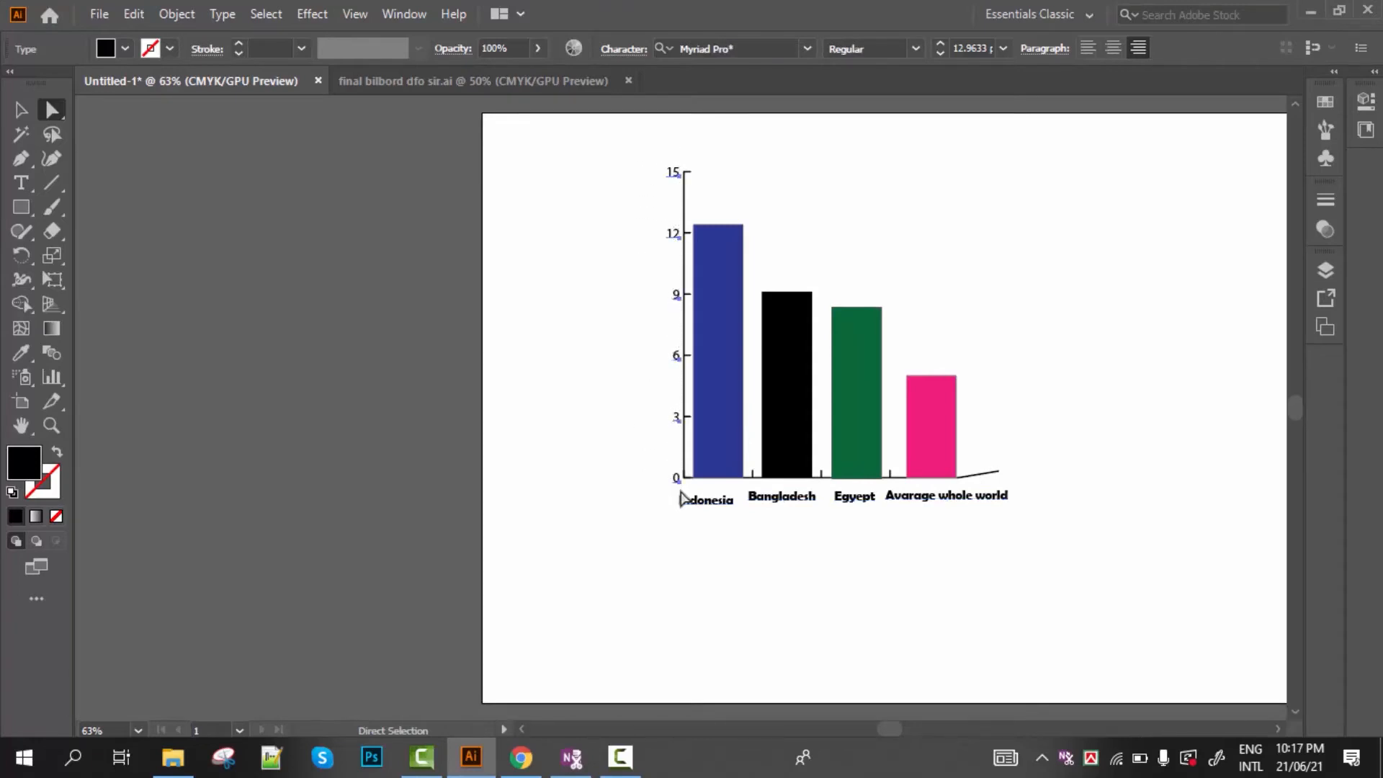
pyautogui.click(807, 49)
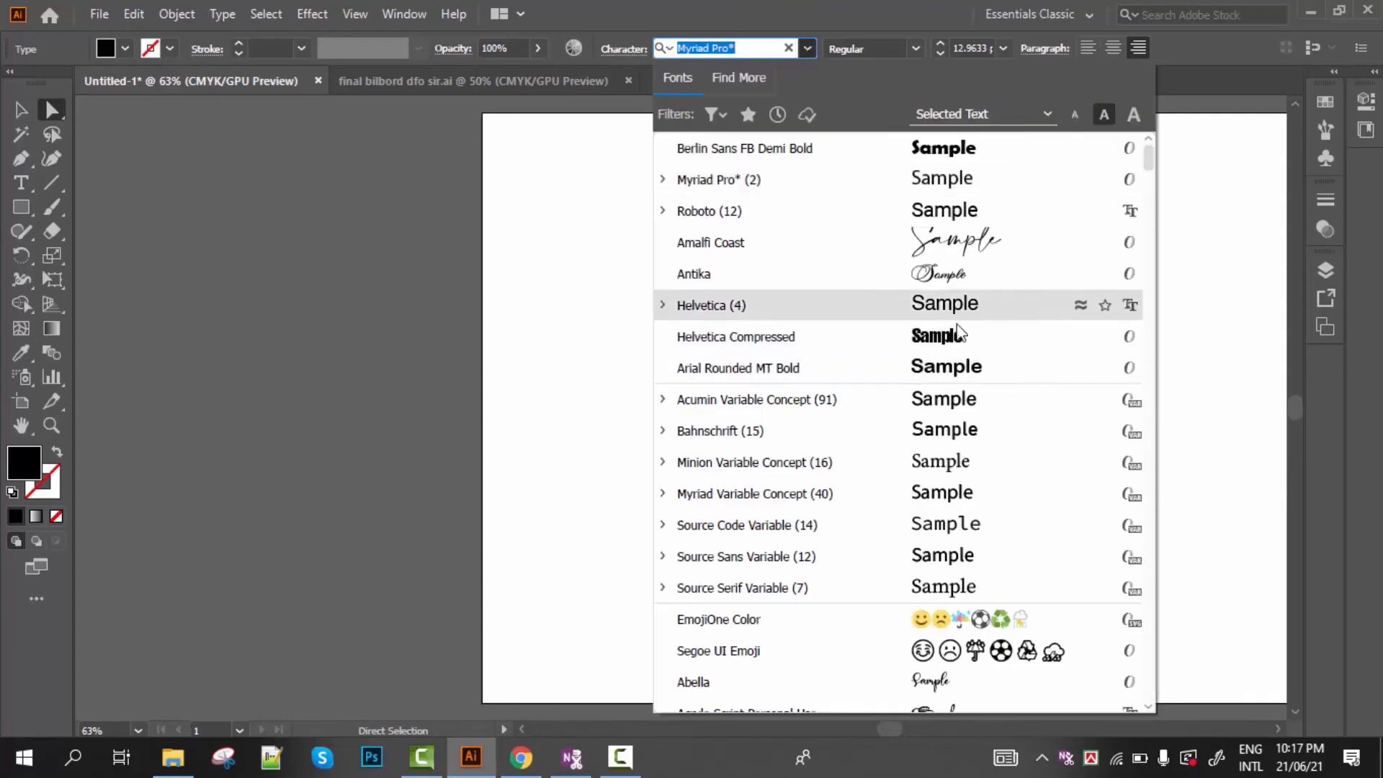
pyautogui.click(742, 336)
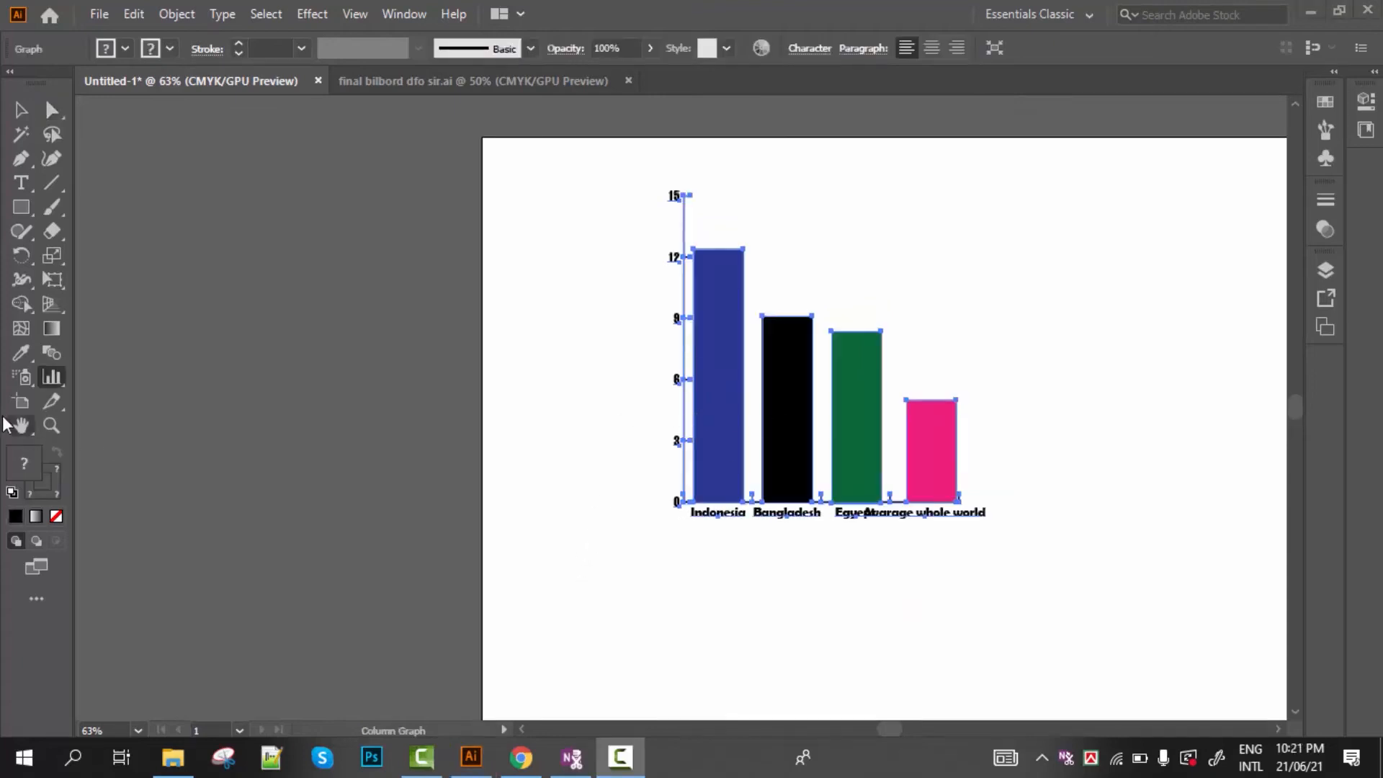
# Review the Graph Type options for the column graph and accept them with the value axis on the left side
pyautogui.doubleClick(49, 375)
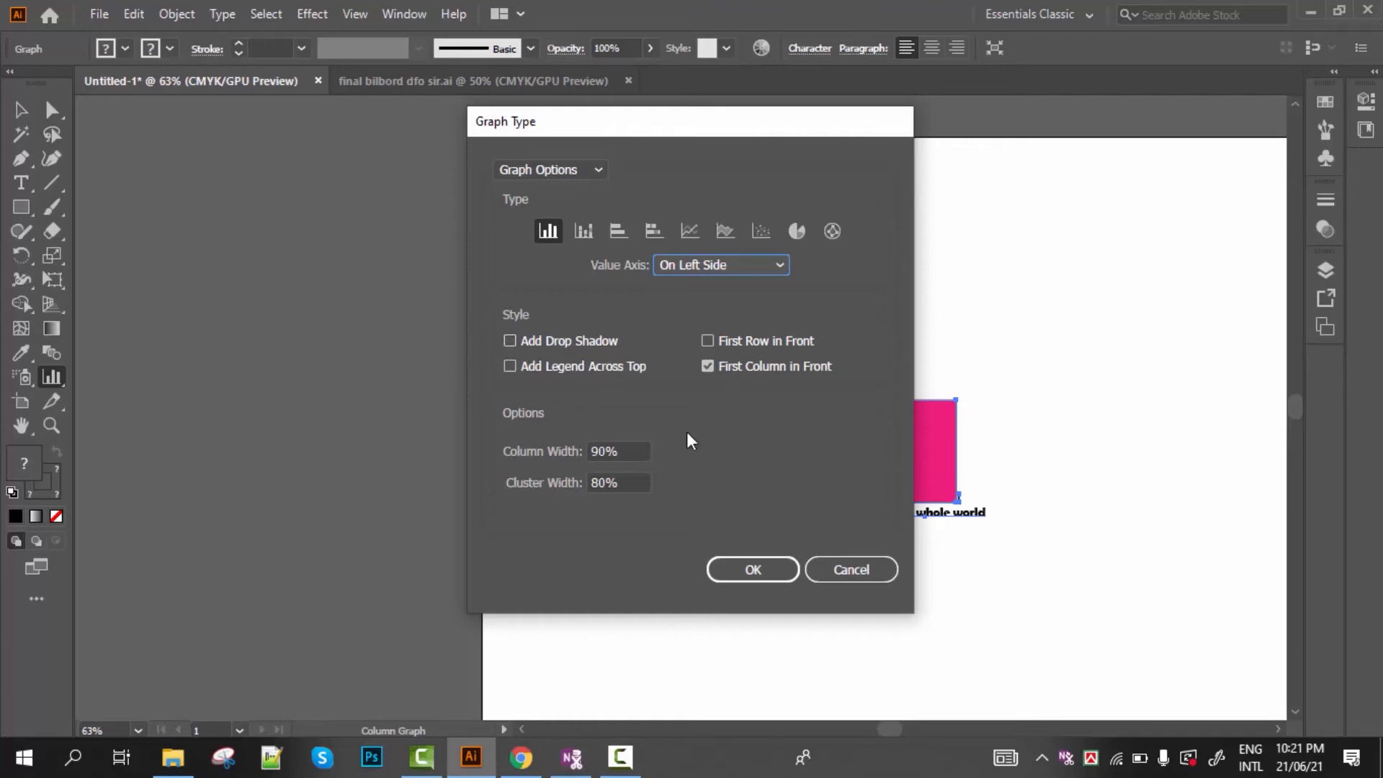
pyautogui.moveTo(638, 128); pyautogui.dragTo(388, 158)
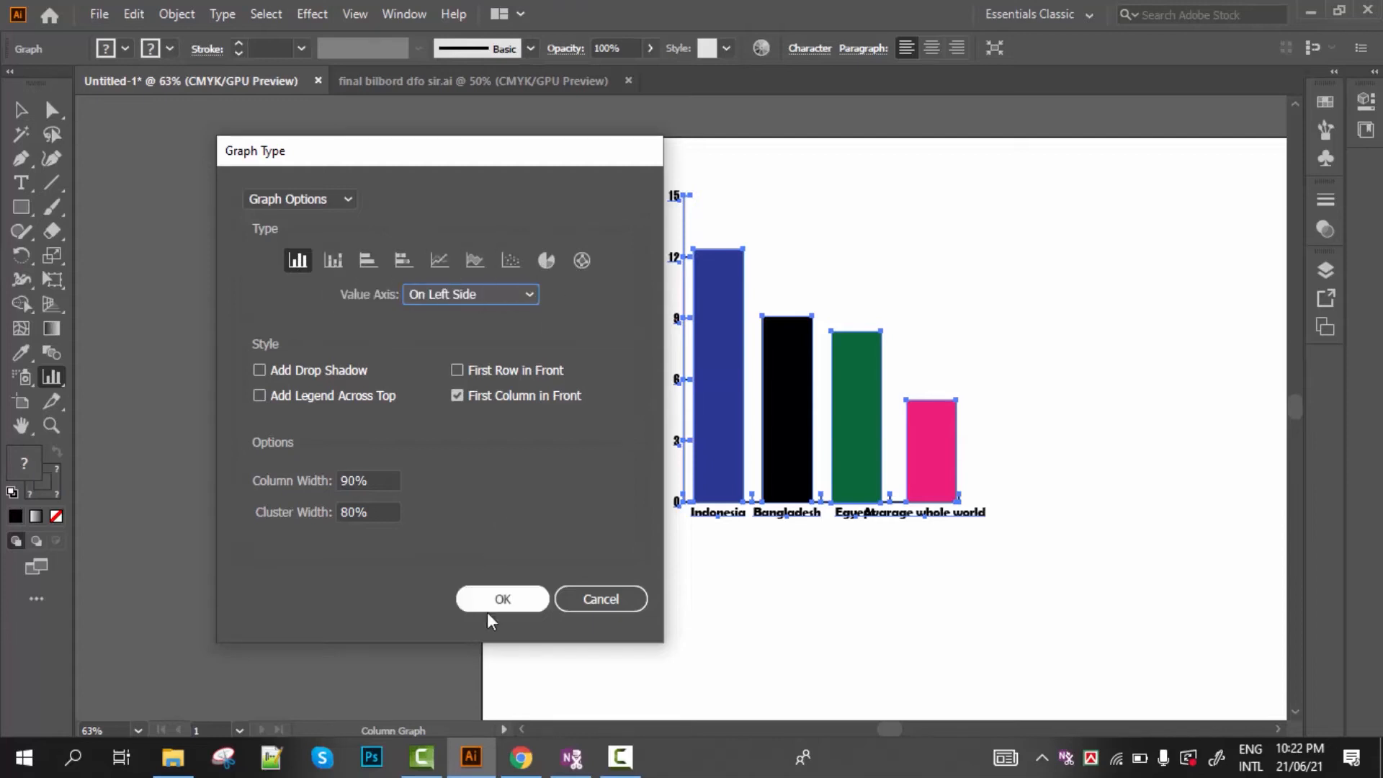
pyautogui.click(508, 598)
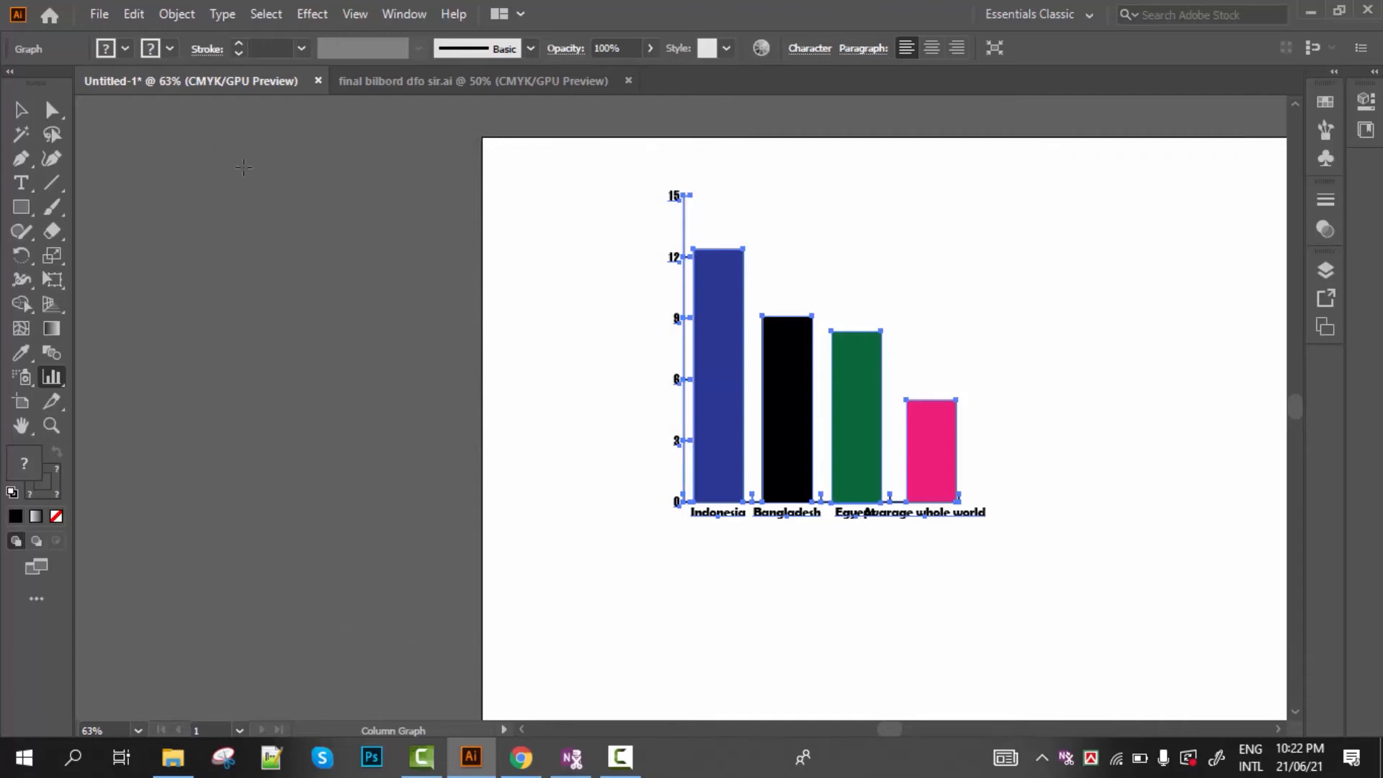
# Select the whole graph, ungroup it while accepting the loss of its graph data, and ungroup the resulting group once more
pyautogui.click(23, 114)
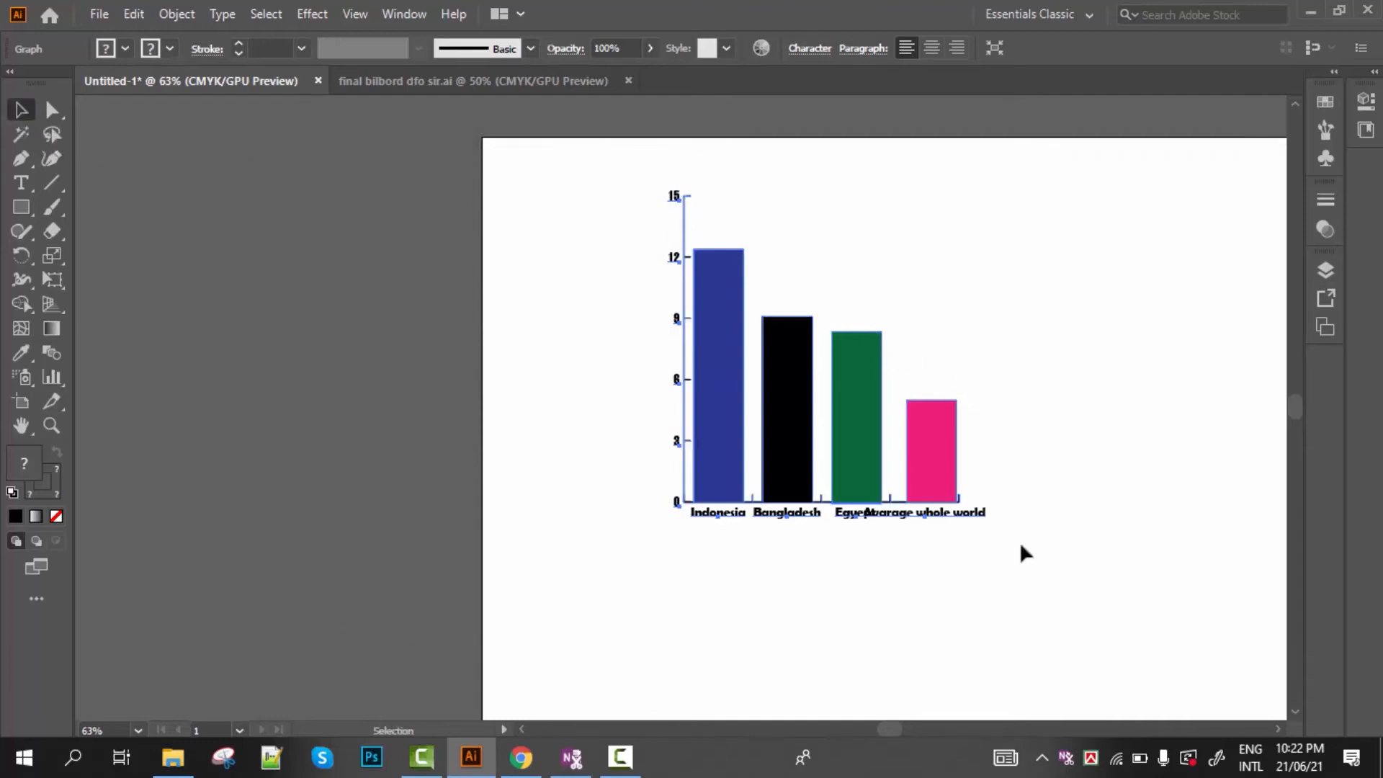
pyautogui.moveTo(596, 183); pyautogui.dragTo(1092, 589)
pyautogui.click(187, 11)
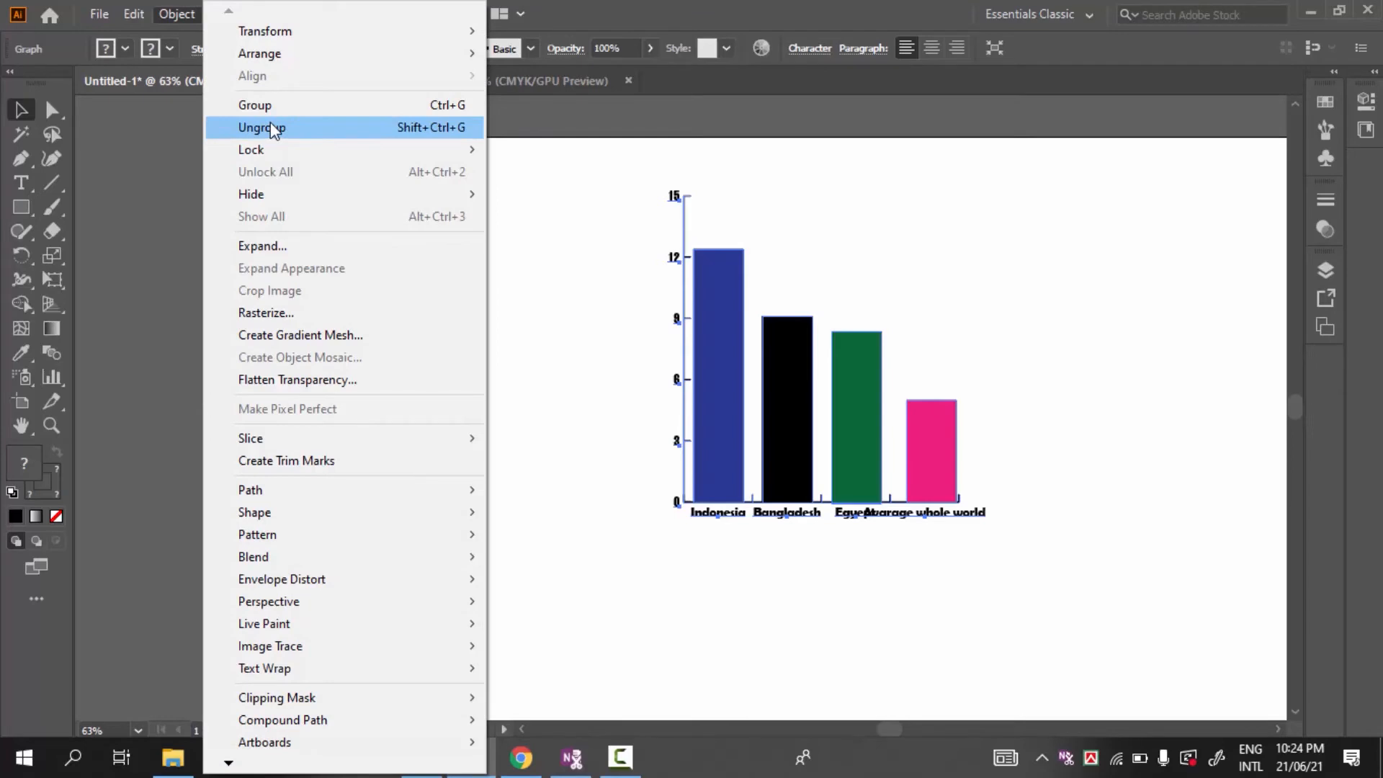
pyautogui.click(270, 128)
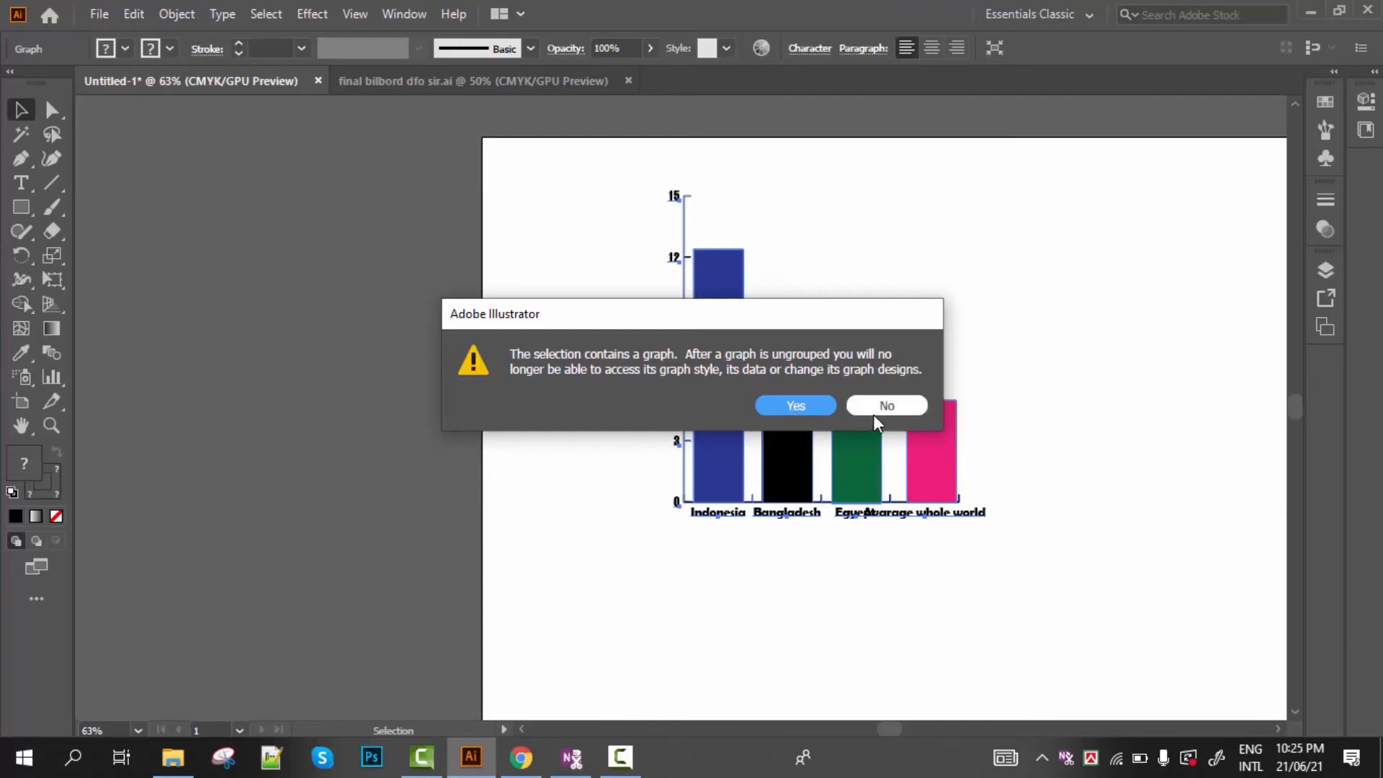
pyautogui.click(807, 403)
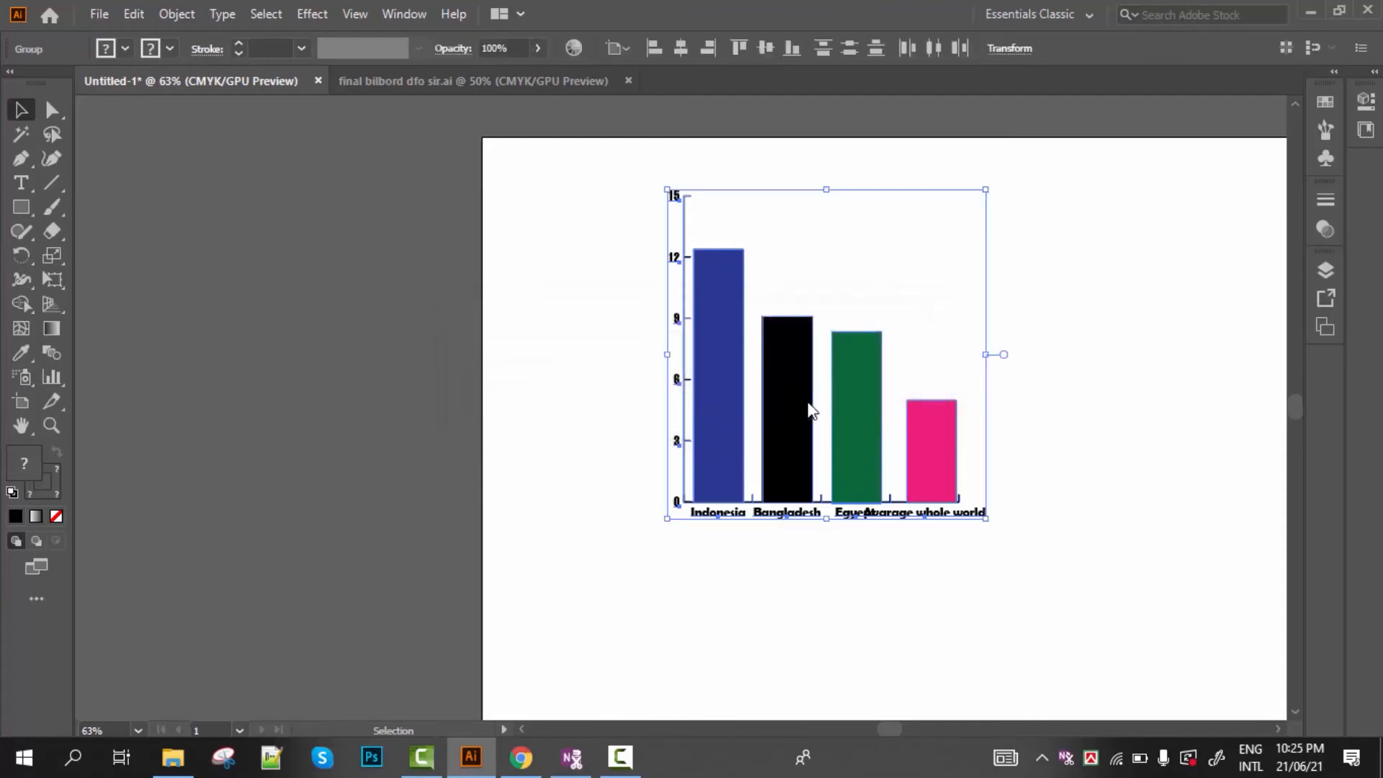
pyautogui.rightClick(789, 412)
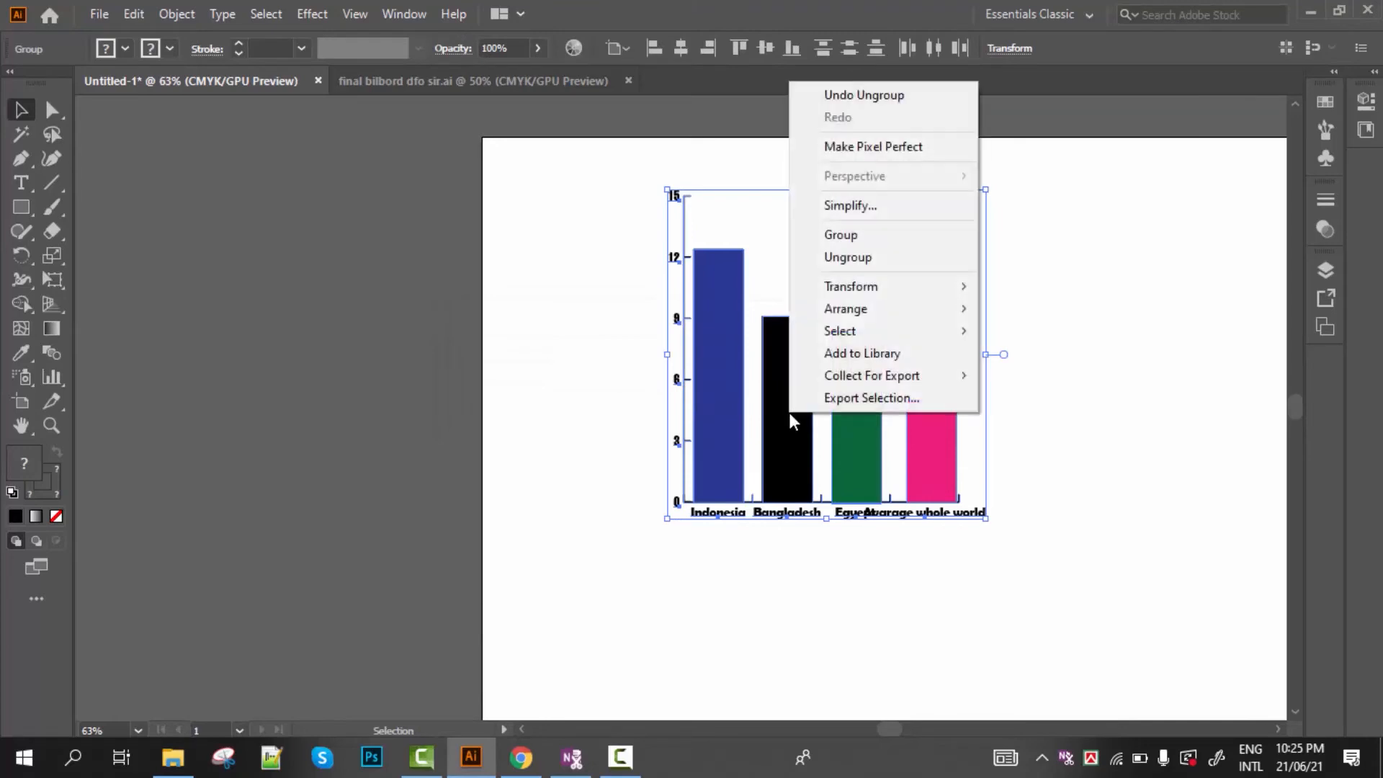
pyautogui.click(854, 258)
pyautogui.click(1009, 498)
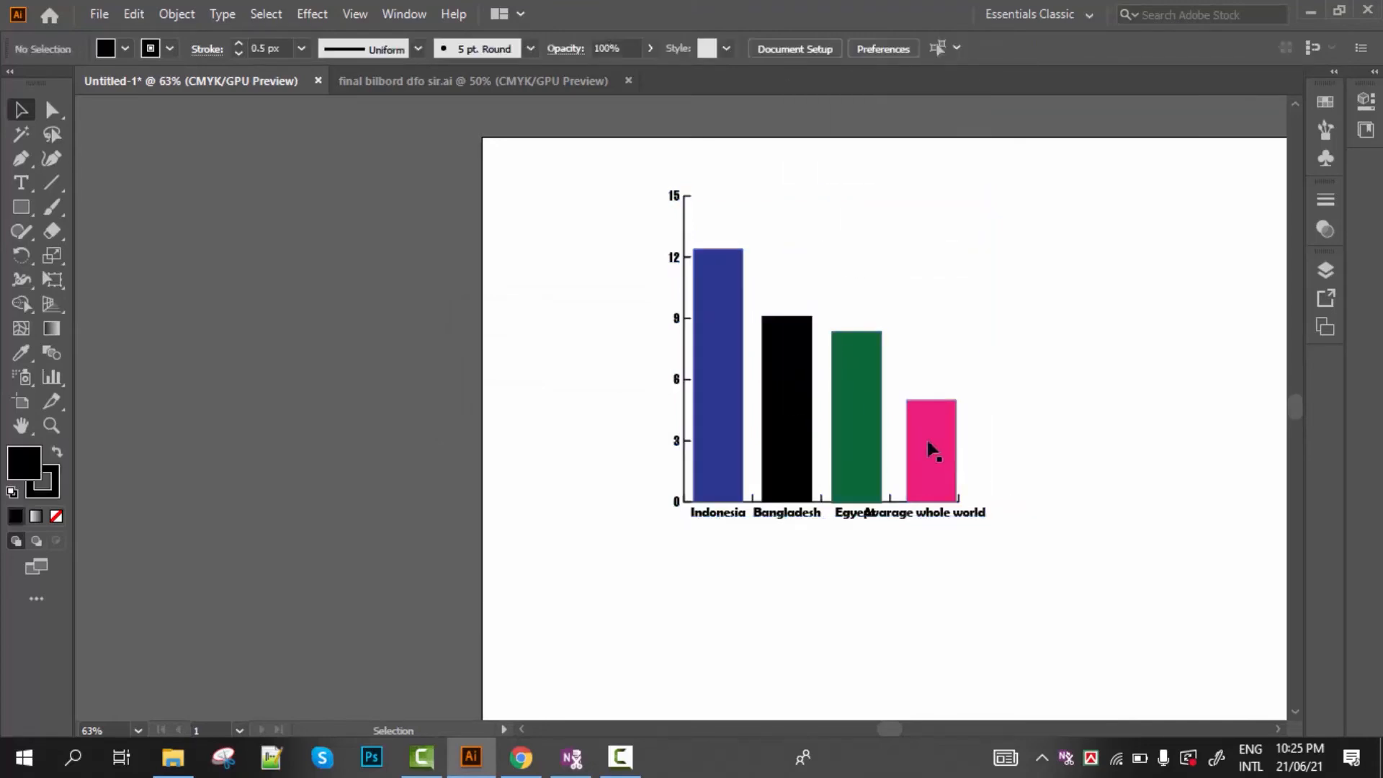
# Ungroup the set of four bars twice to separate them into individual objects
pyautogui.click(929, 443)
pyautogui.rightClick(927, 438)
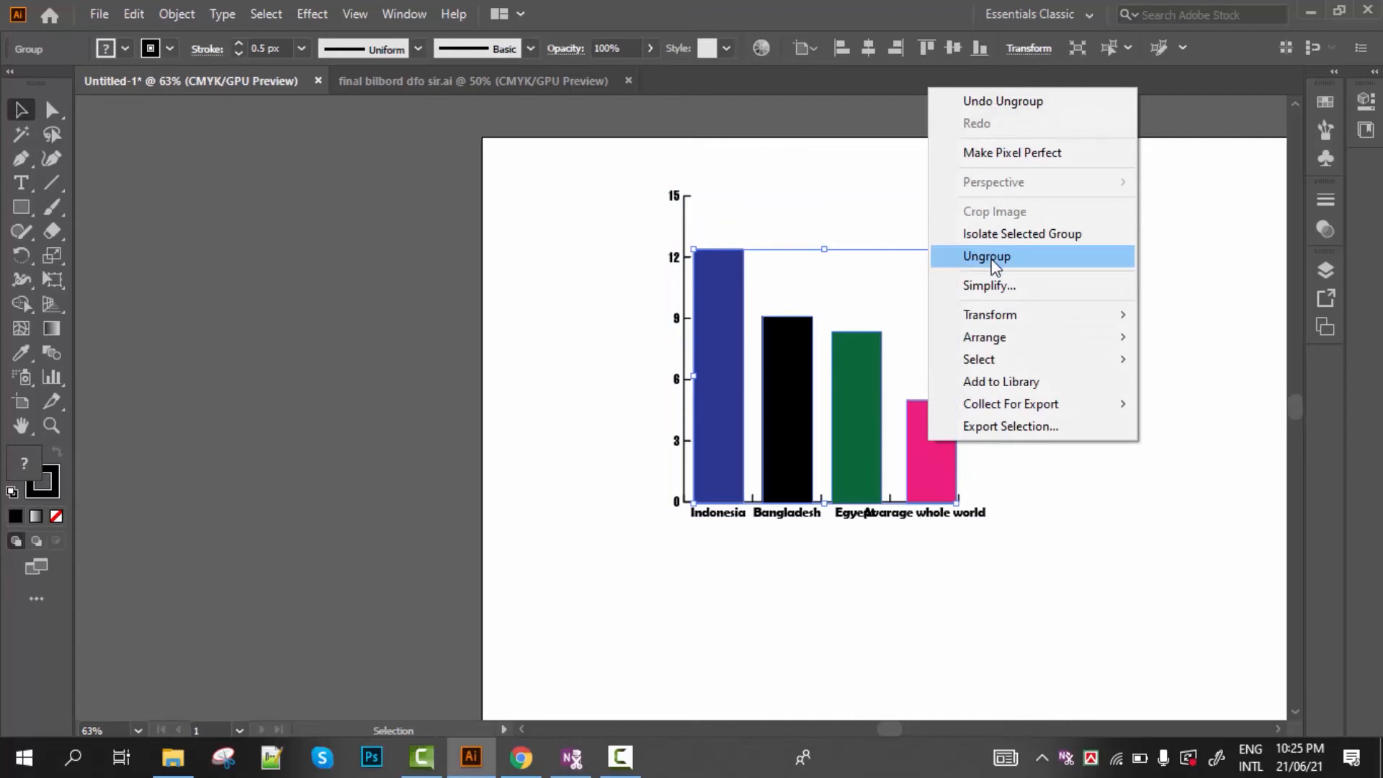
pyautogui.click(995, 260)
pyautogui.click(1028, 452)
pyautogui.click(951, 443)
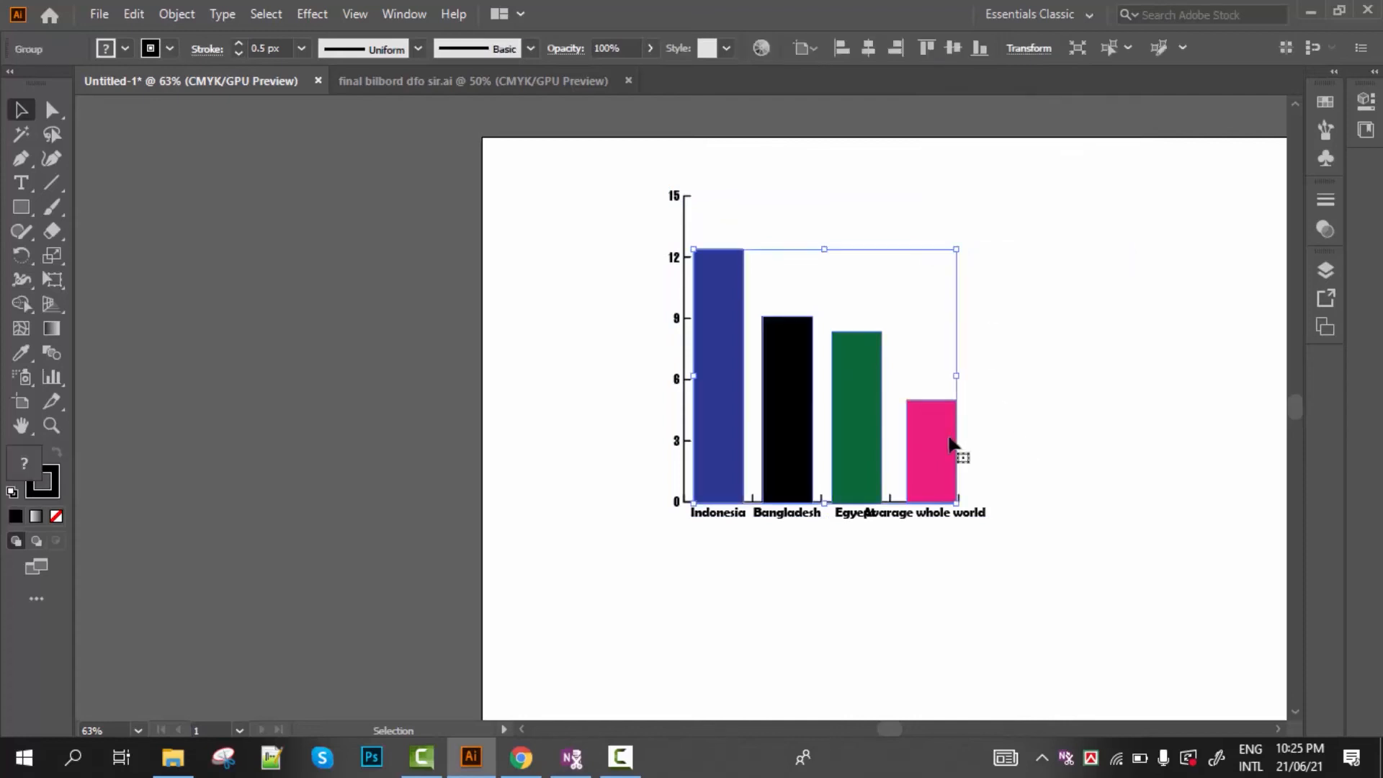
pyautogui.rightClick(949, 444)
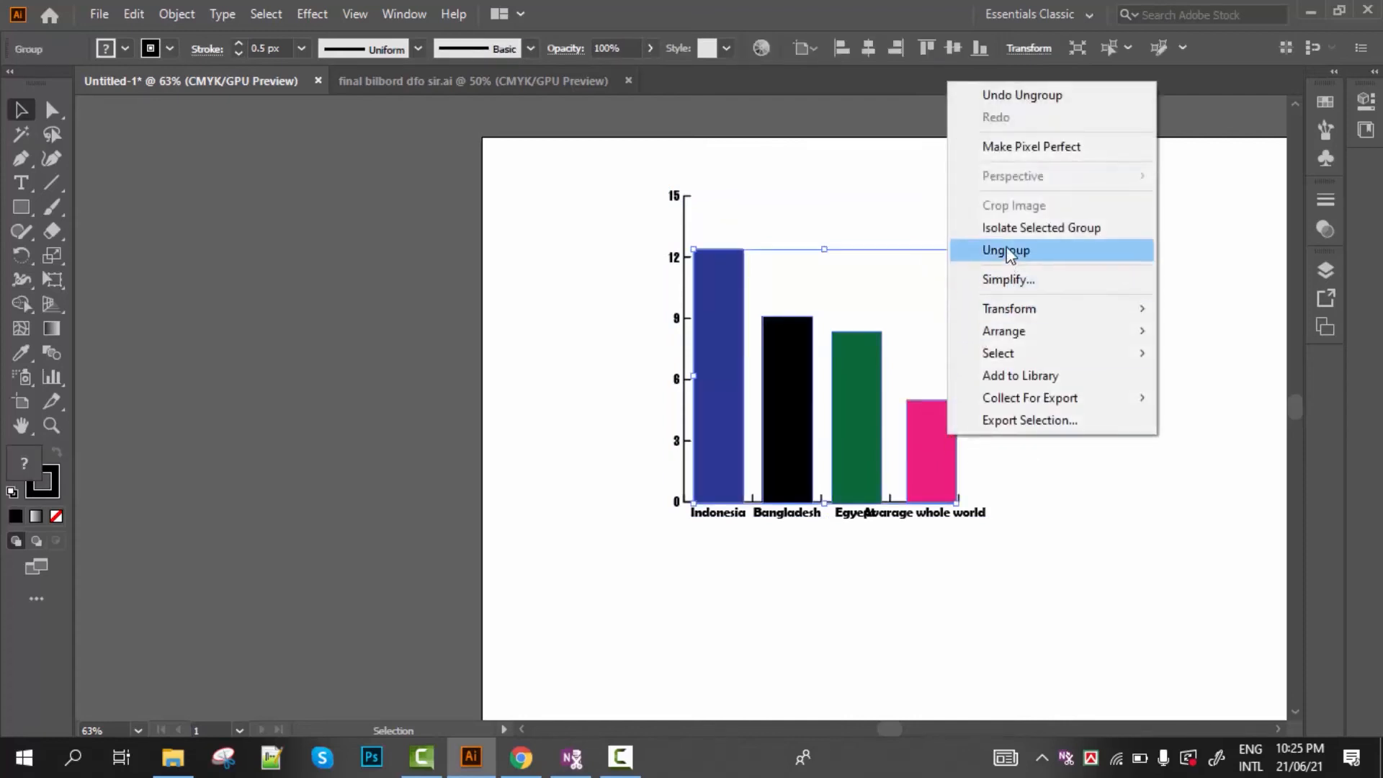
pyautogui.click(1007, 253)
pyautogui.click(1013, 428)
# Select each bar individually to check its separation, and move the pink bar slightly left towards the green one
pyautogui.click(933, 428)
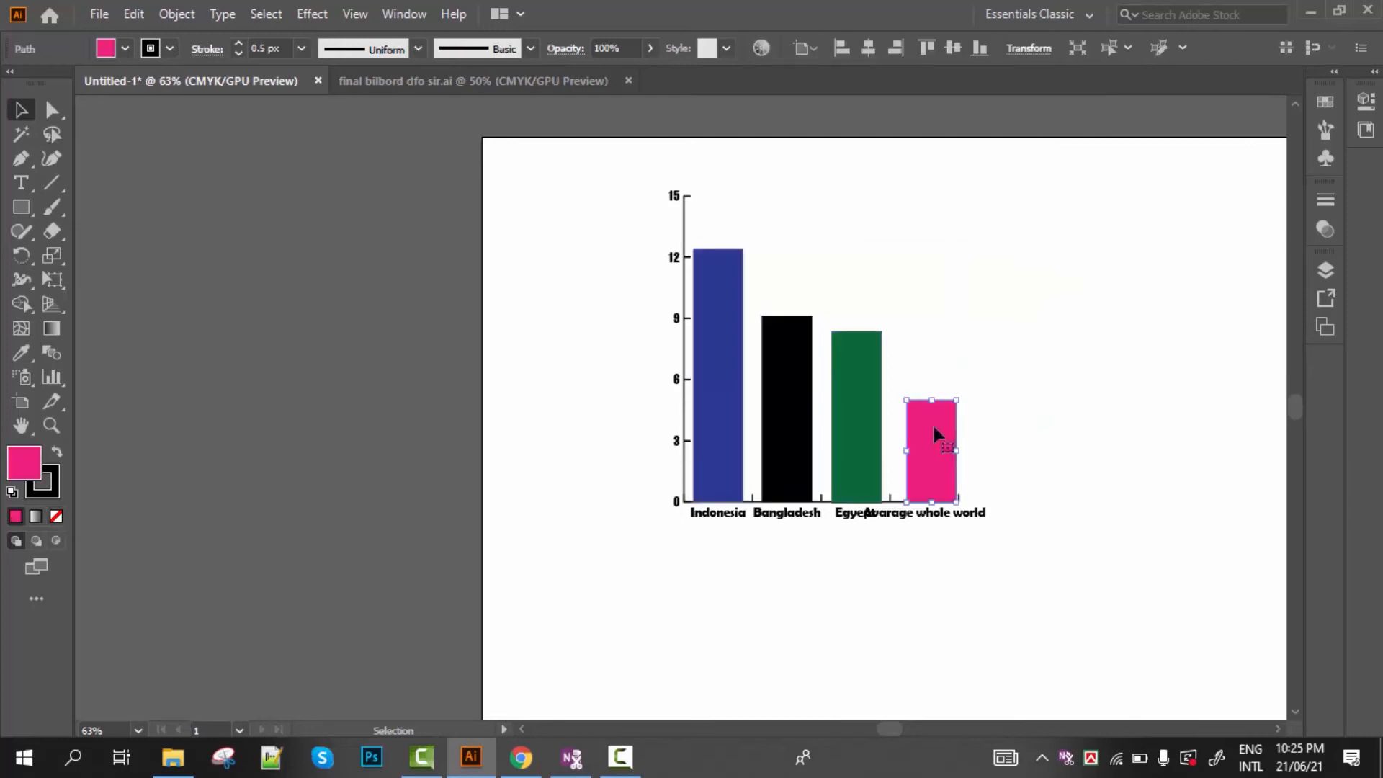
pyautogui.click(841, 430)
pyautogui.click(785, 422)
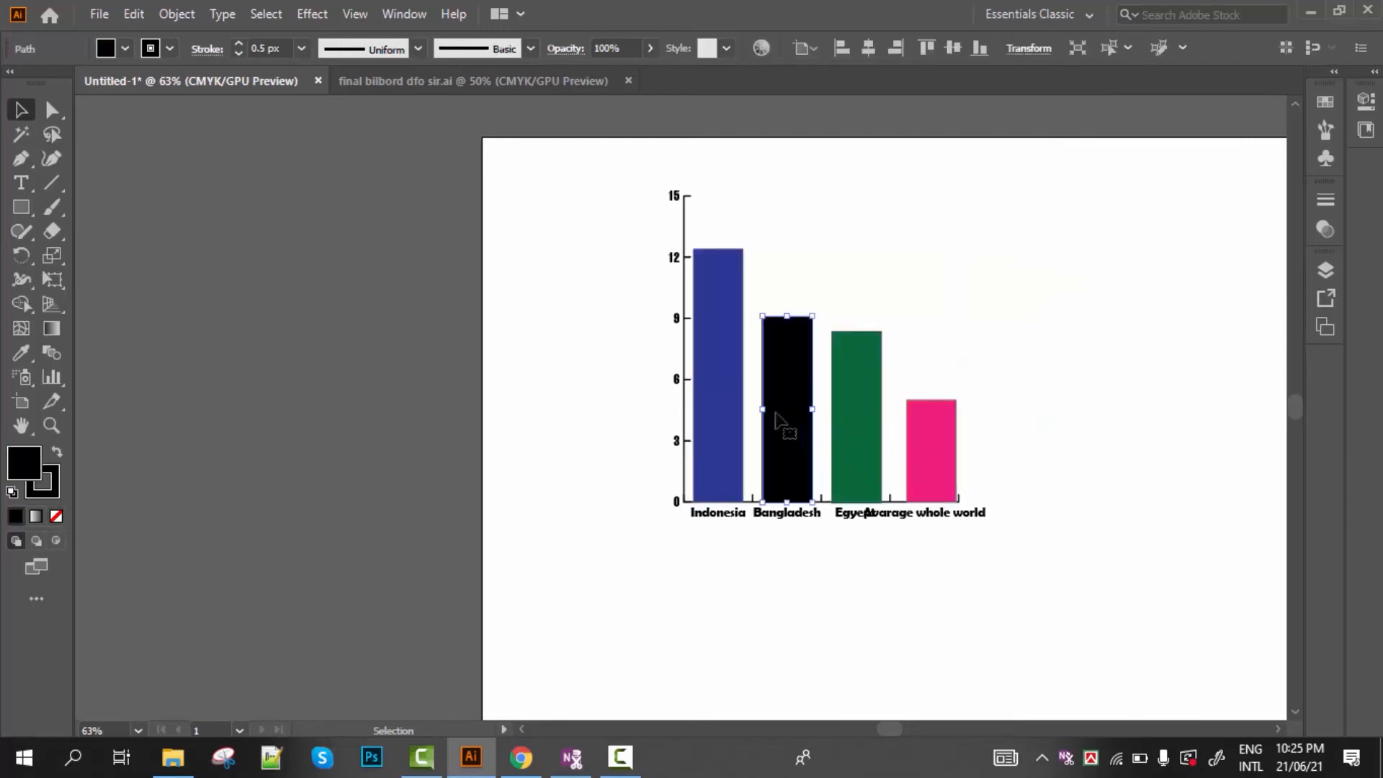
pyautogui.click(723, 412)
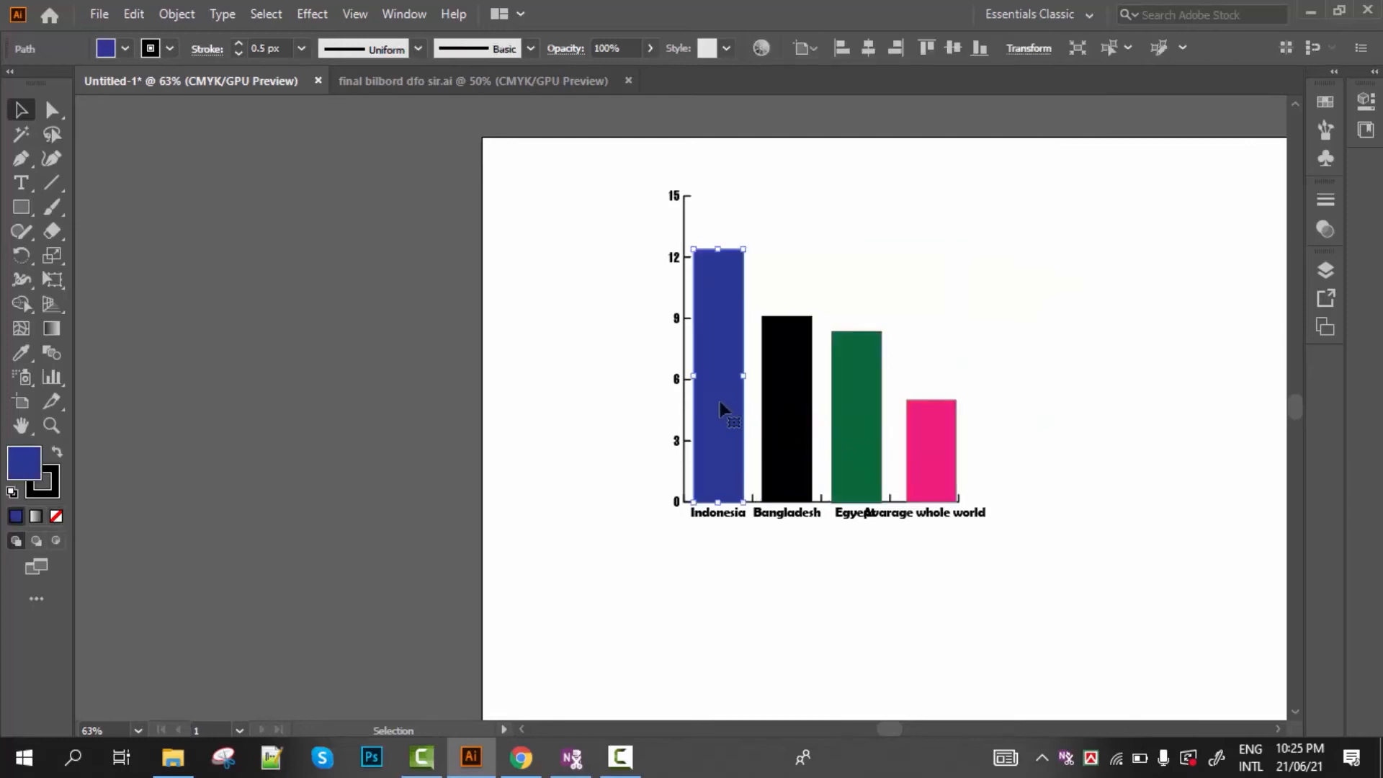
pyautogui.click(933, 447)
pyautogui.moveTo(939, 438); pyautogui.dragTo(917, 456)
pyautogui.click(1008, 457)
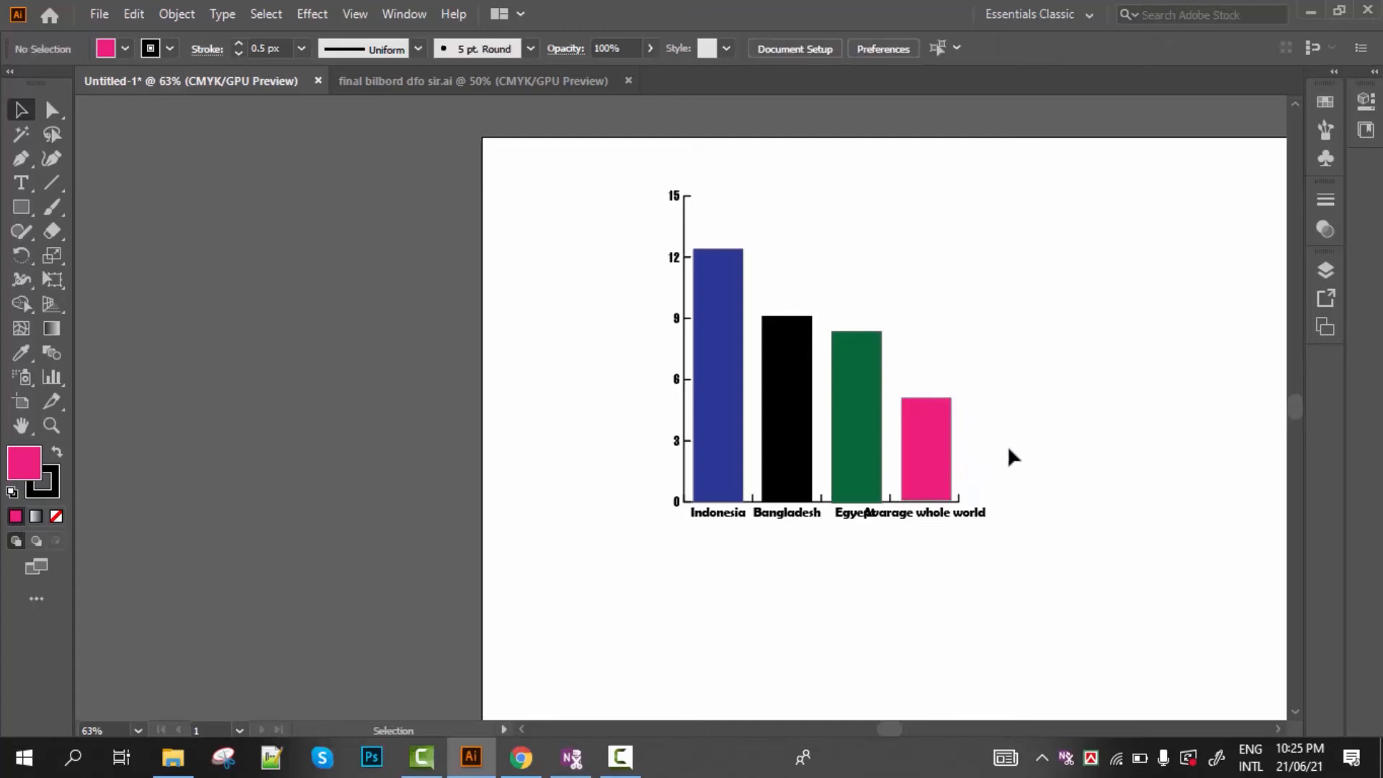
# Apply a 3D Extrude & Bevel effect to the four bars with 50 pt depth and a custom rotation of -1°, -5° and 1°
pyautogui.moveTo(1012, 441); pyautogui.dragTo(715, 416)
pyautogui.click(306, 15)
pyautogui.moveTo(329, 130)
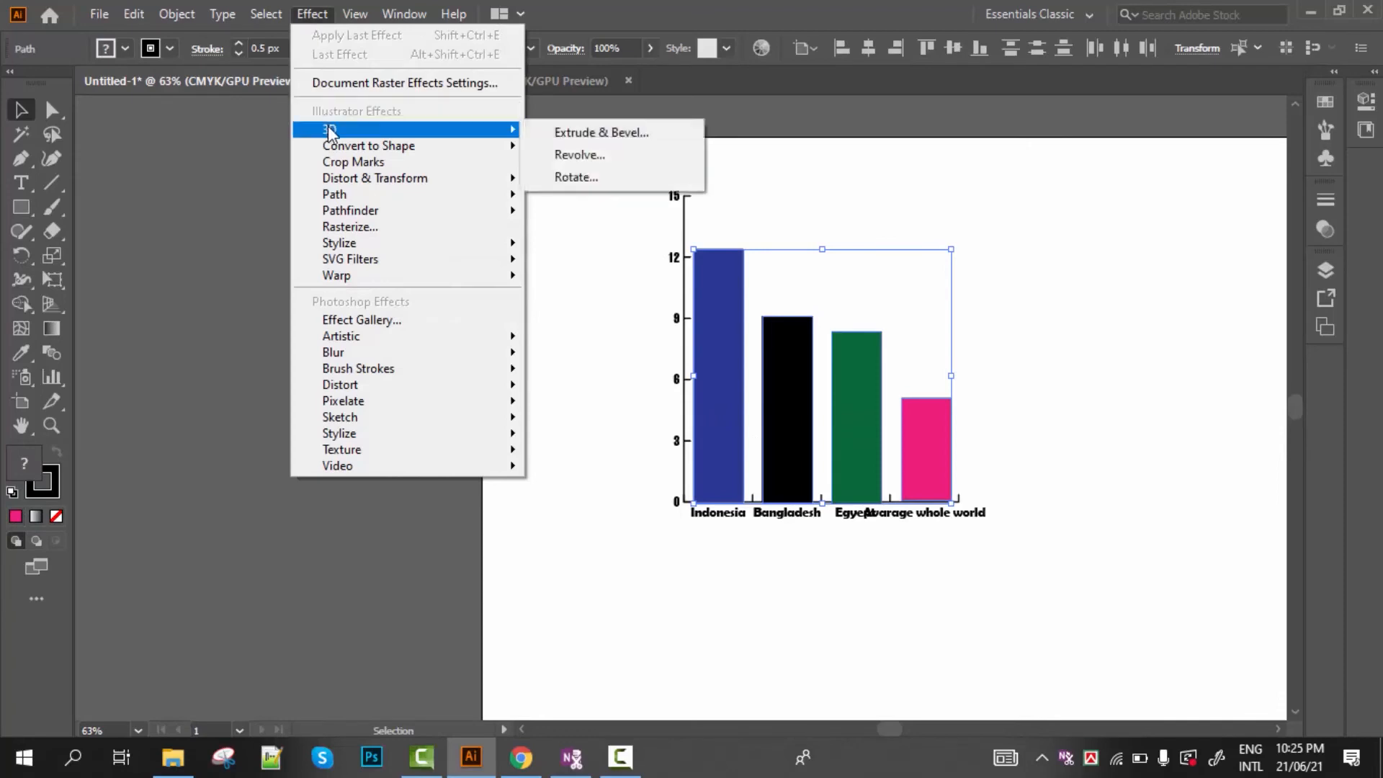
pyautogui.click(559, 135)
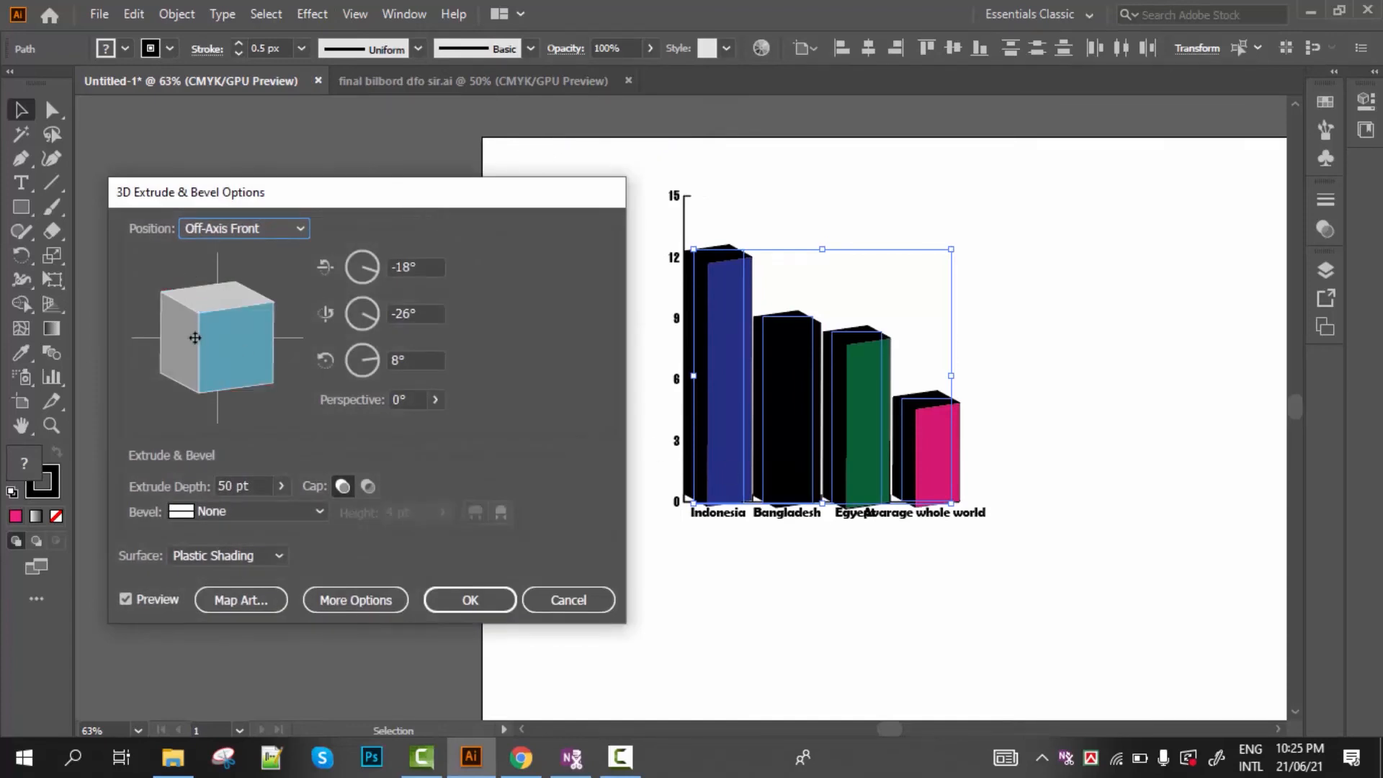
pyautogui.moveTo(197, 339); pyautogui.dragTo(195, 334)
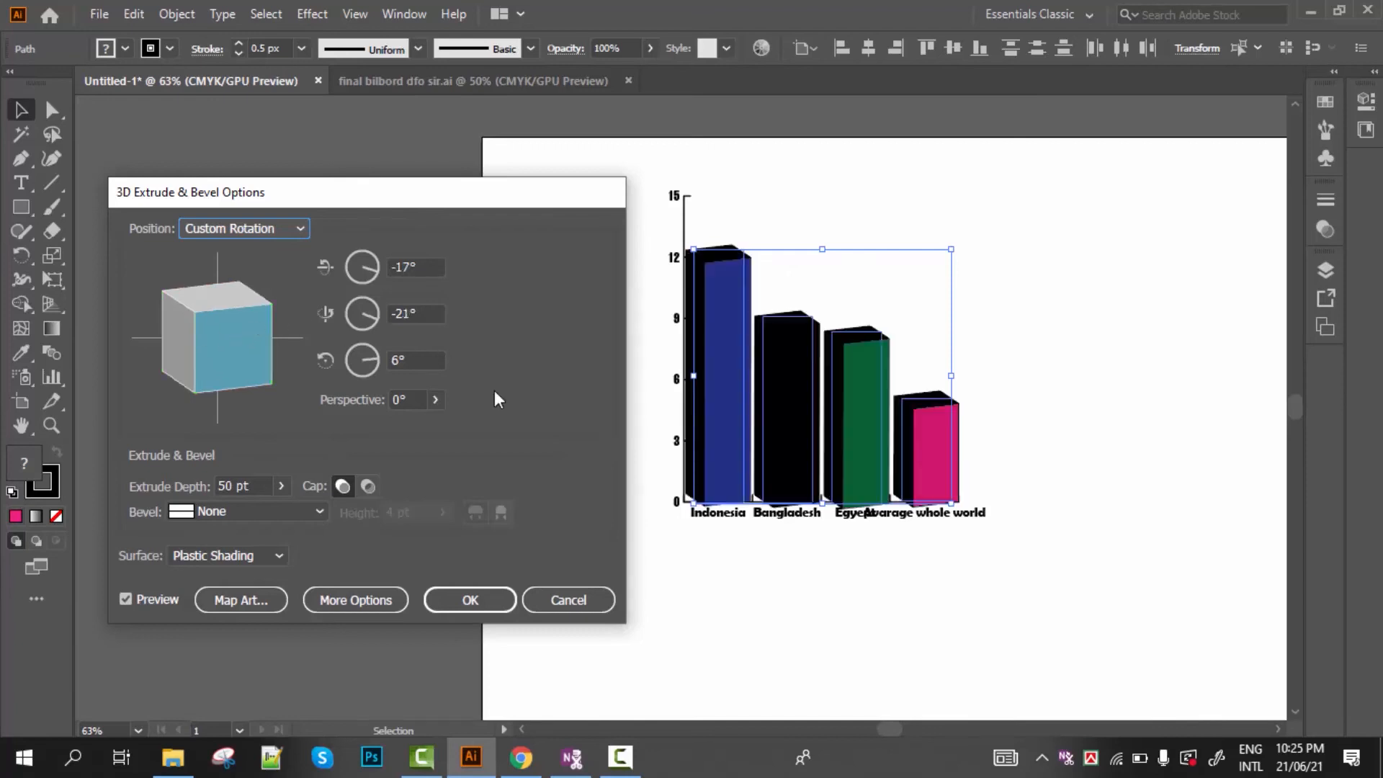
pyautogui.moveTo(232, 309); pyautogui.dragTo(233, 309)
pyautogui.moveTo(195, 352); pyautogui.dragTo(179, 342)
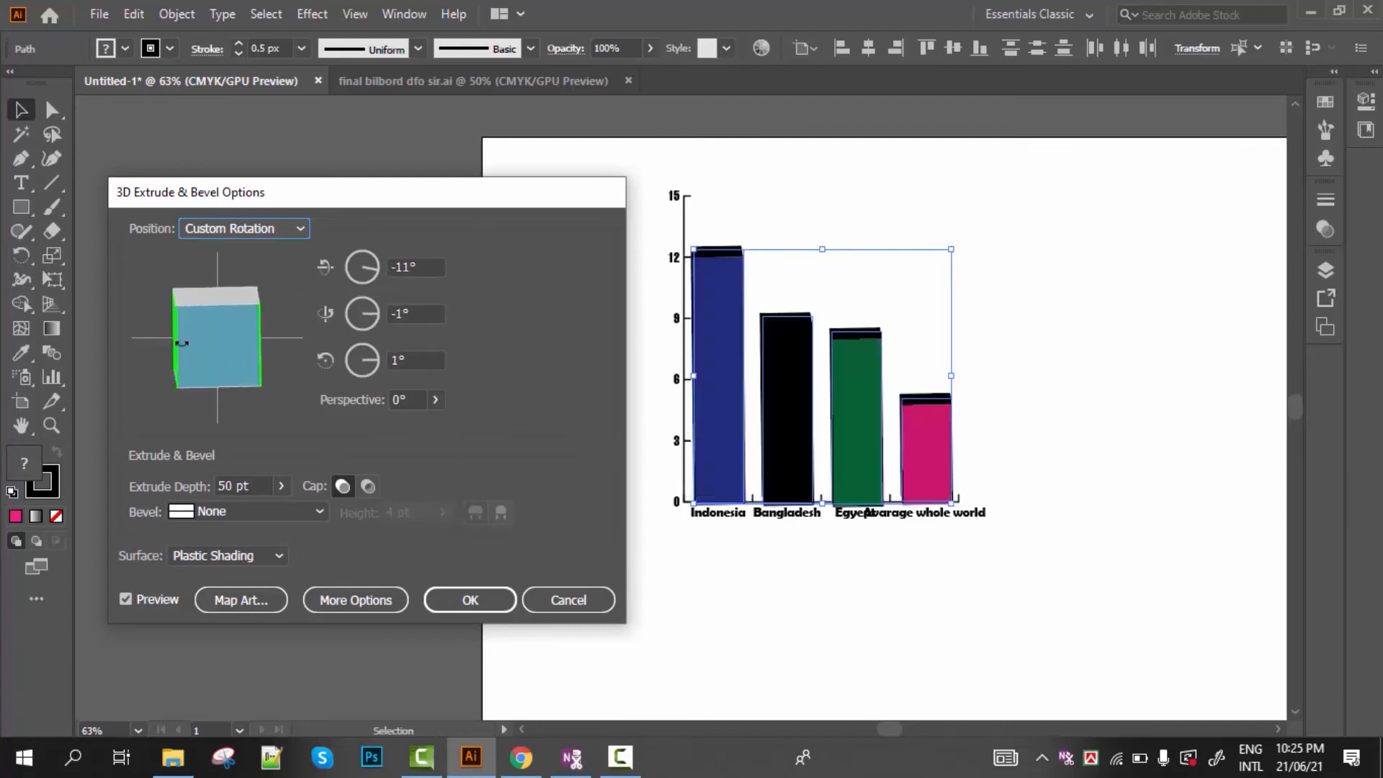
pyautogui.moveTo(218, 297); pyautogui.dragTo(226, 296)
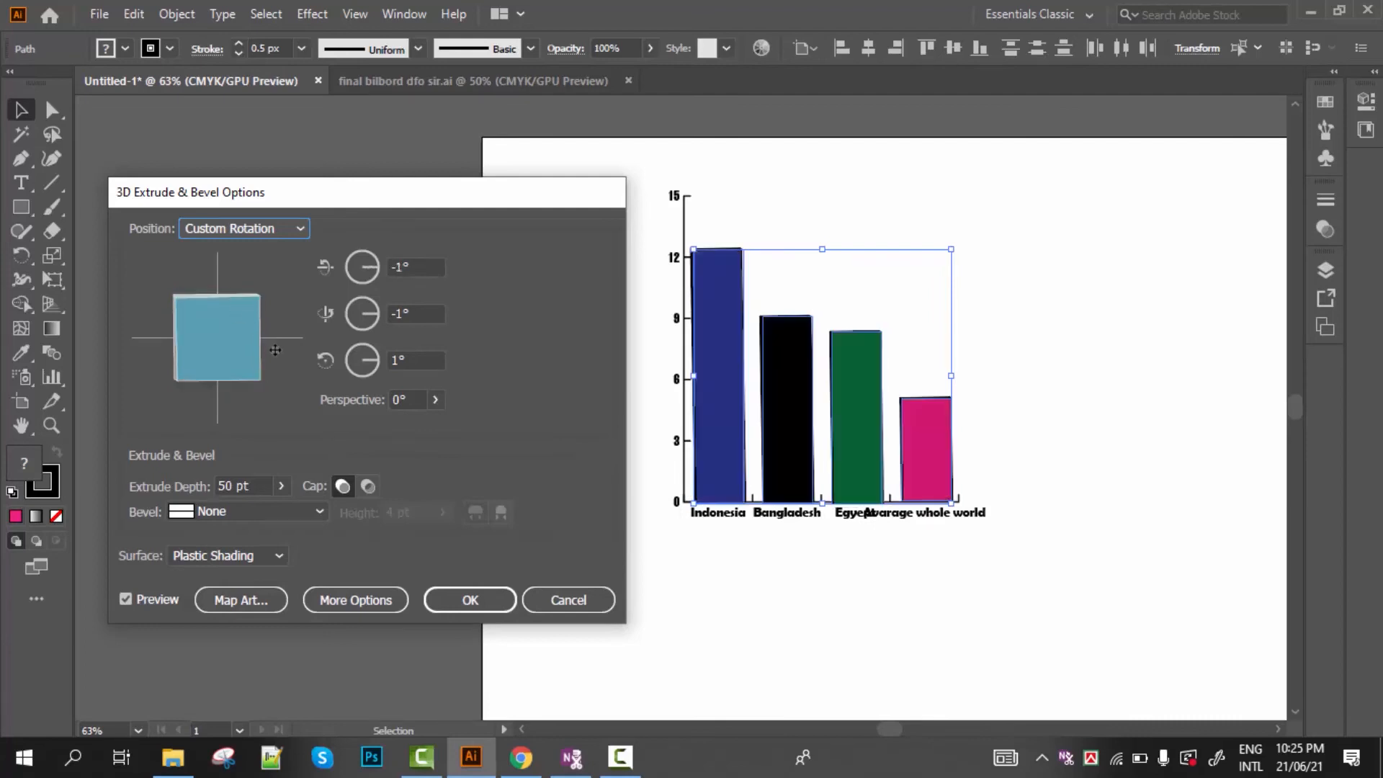
pyautogui.moveTo(262, 336); pyautogui.dragTo(261, 335)
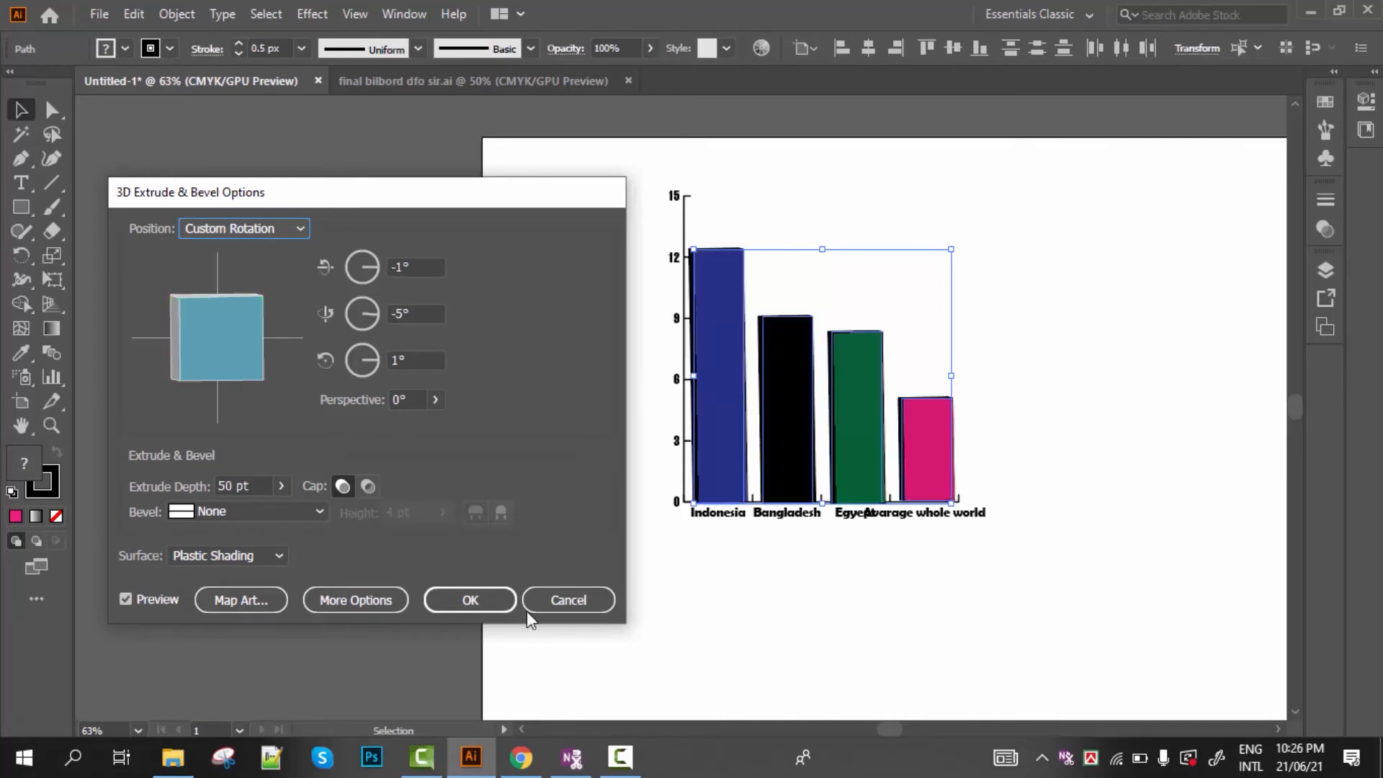
pyautogui.click(472, 597)
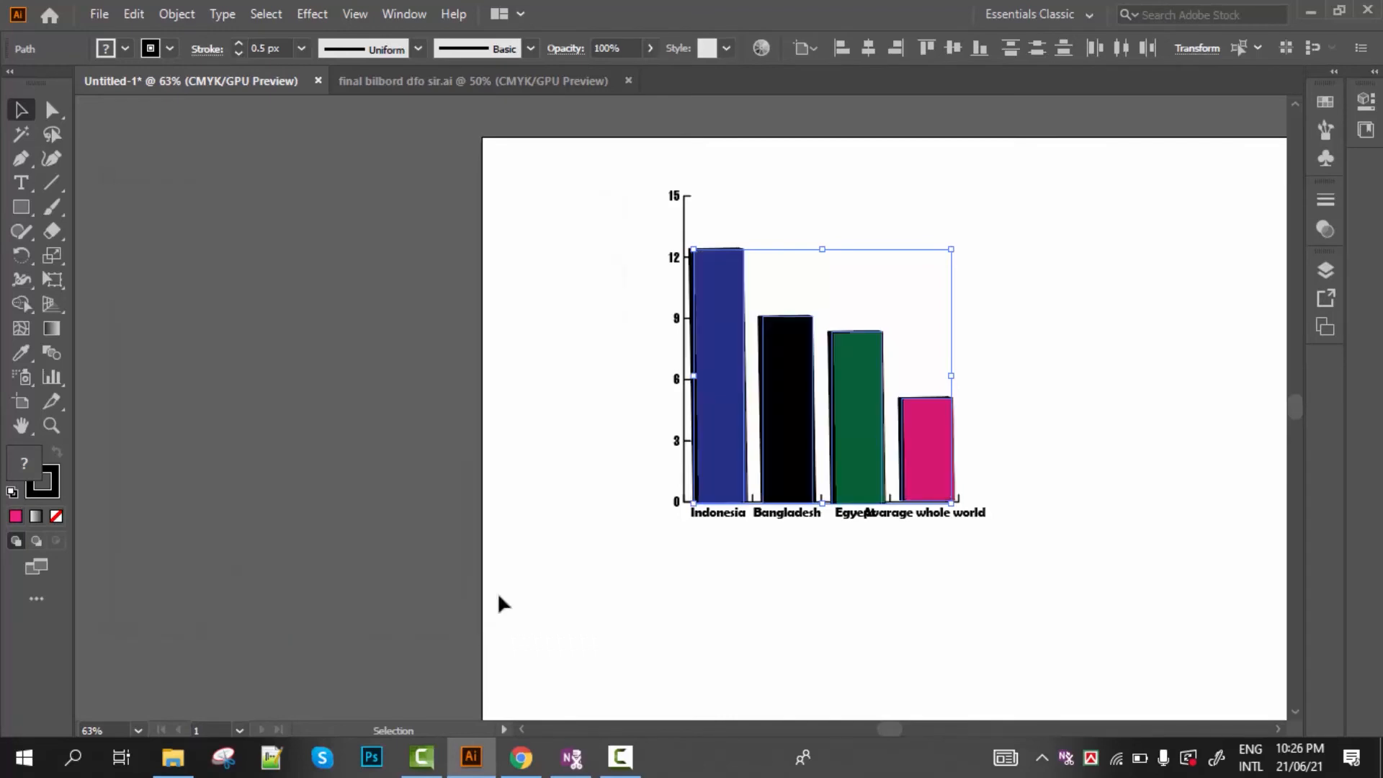
# Move the Avarage whole world label slightly to the right, clear of the Egyept label
pyautogui.click(667, 606)
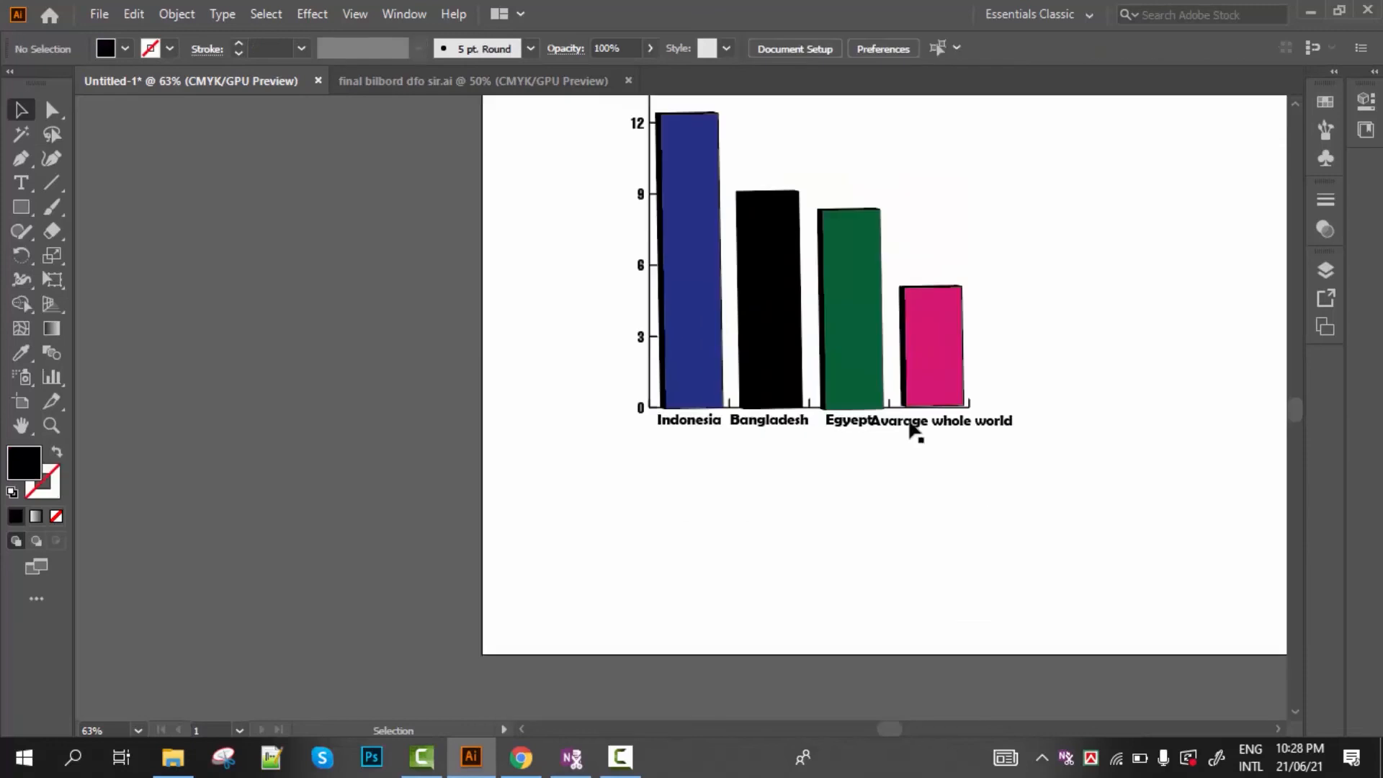
pyautogui.moveTo(914, 425); pyautogui.dragTo(936, 422)
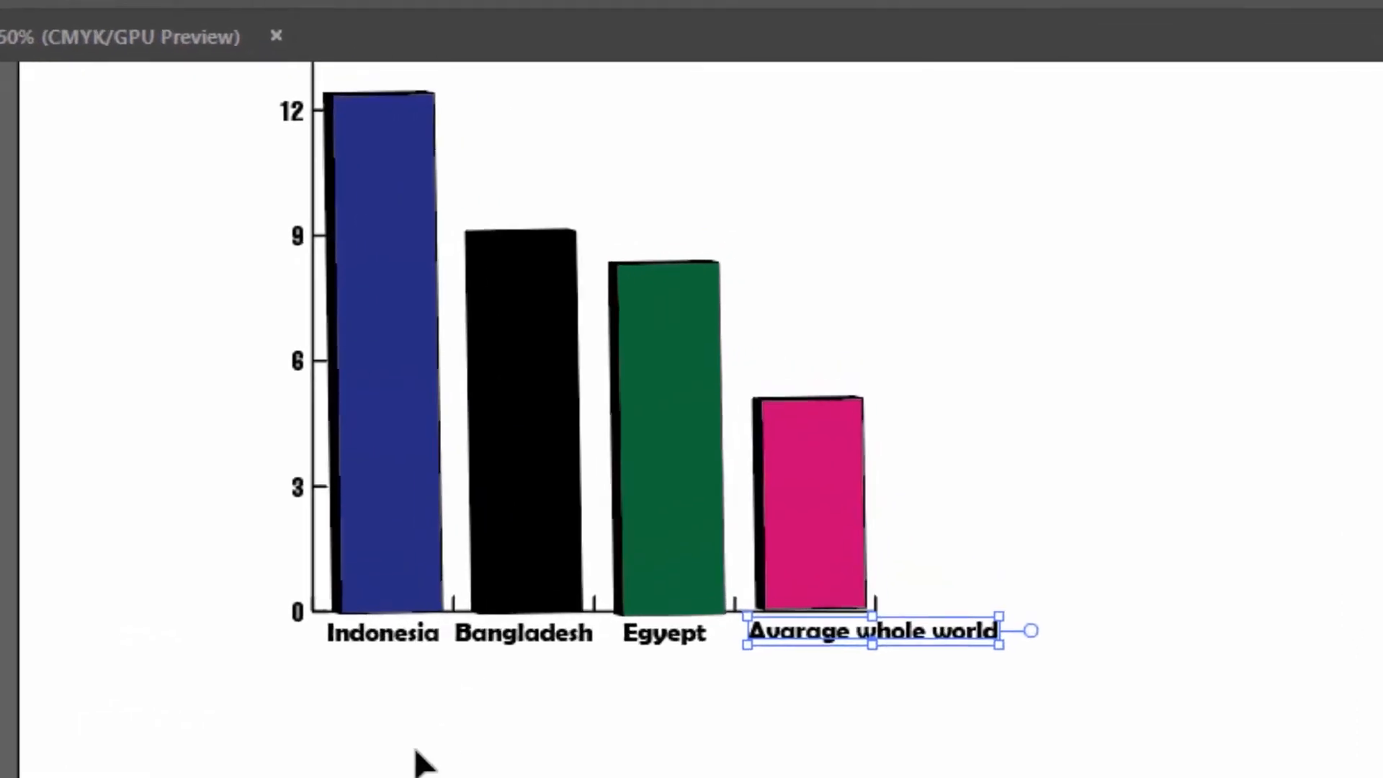
pyautogui.scroll(1, 662, 397)
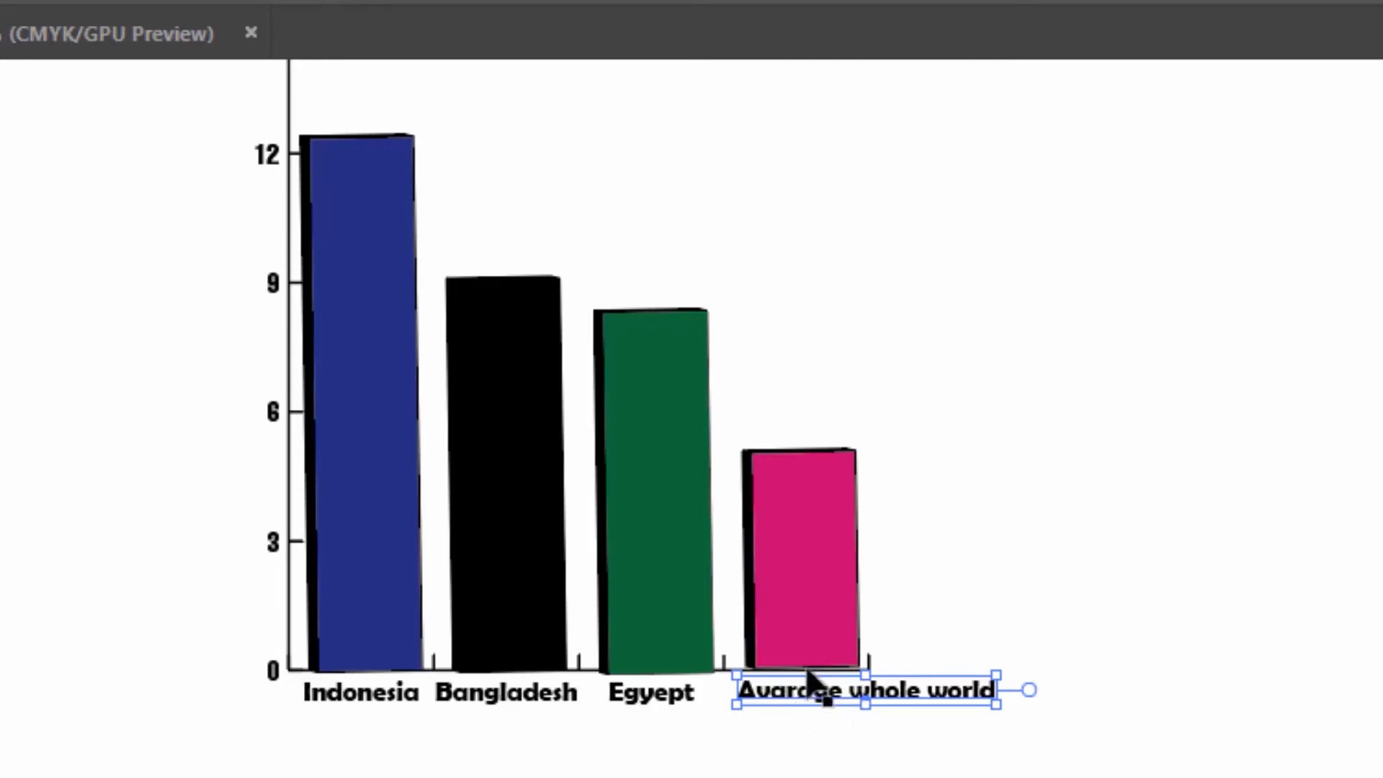
# Group the whole column graph, including its bars, axes and country labels
pyautogui.click(576, 771)
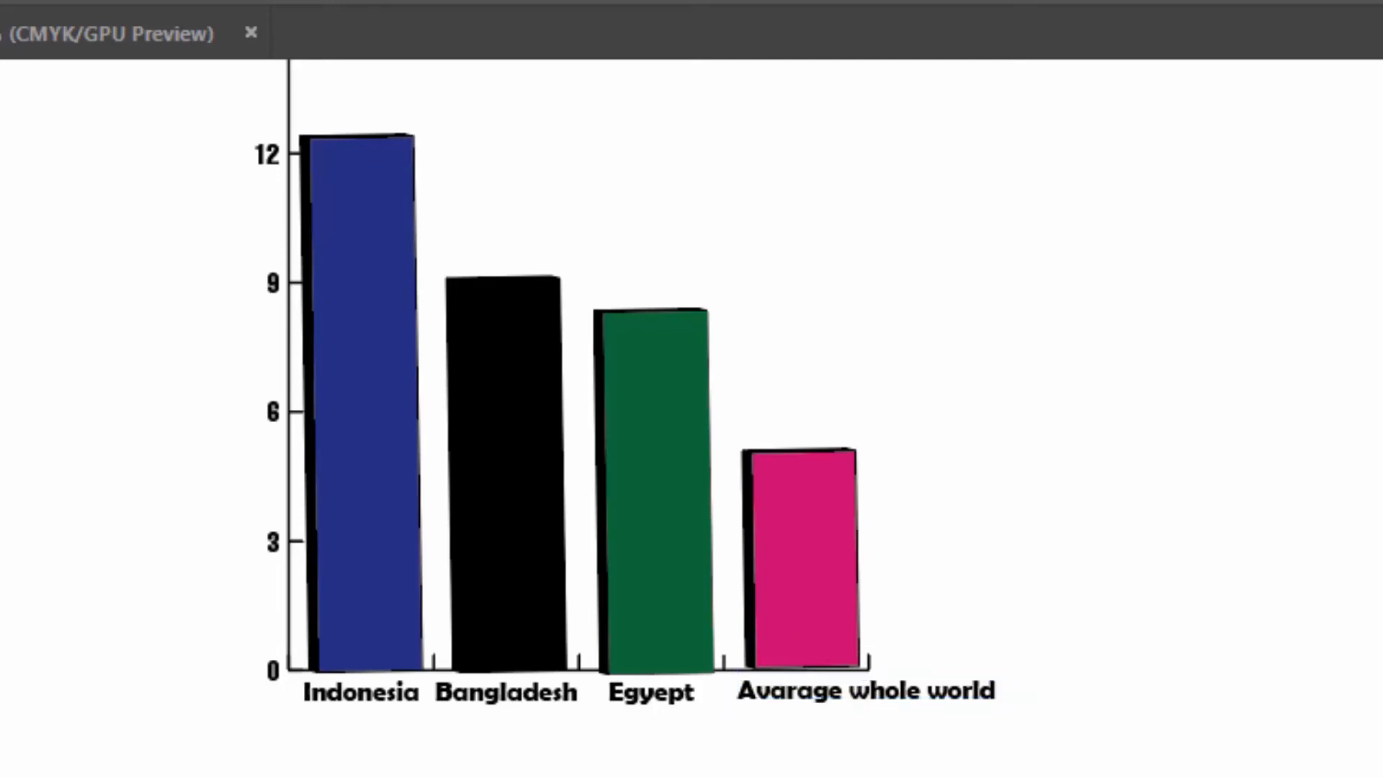
pyautogui.scroll(1, 360, 763)
pyautogui.moveTo(166, 384); pyautogui.dragTo(1066, 776)
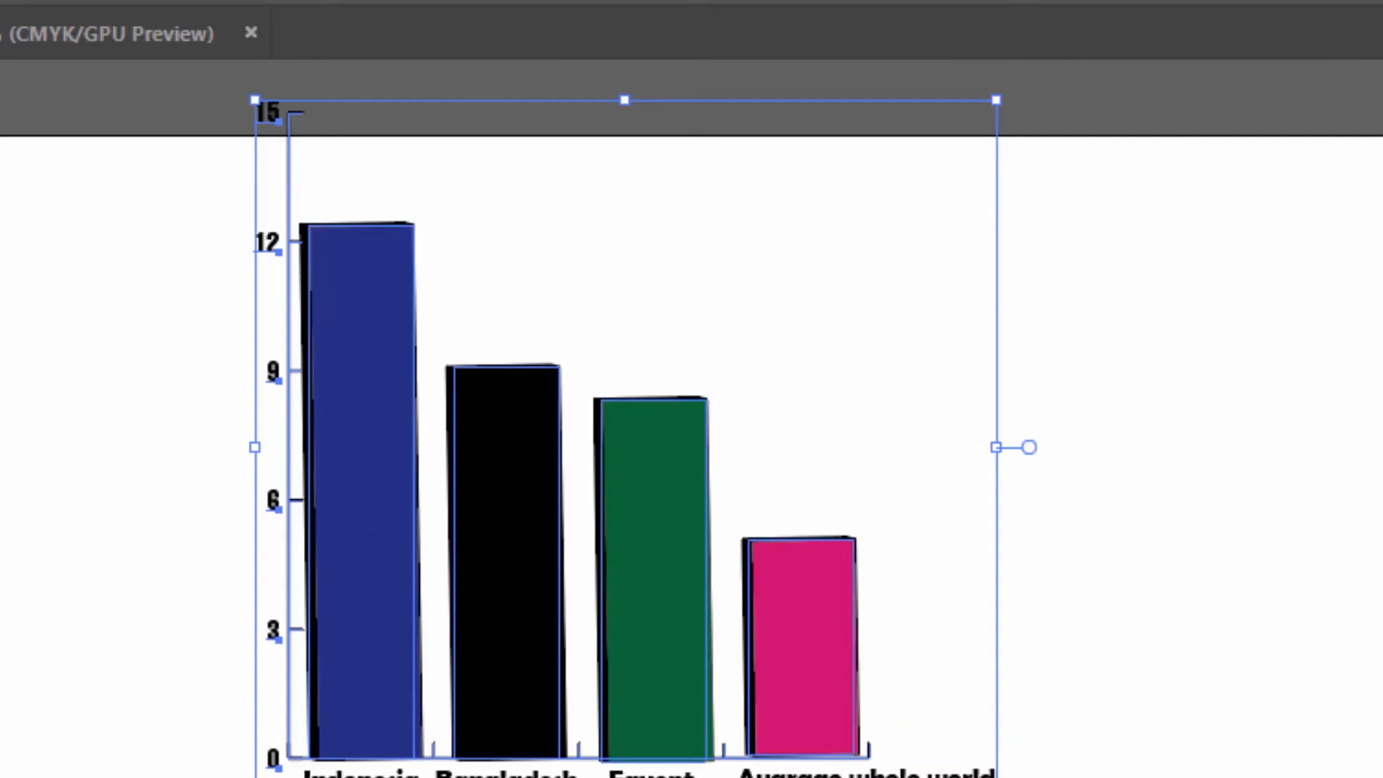
pyautogui.rightClick(763, 604)
pyautogui.click(962, 777)
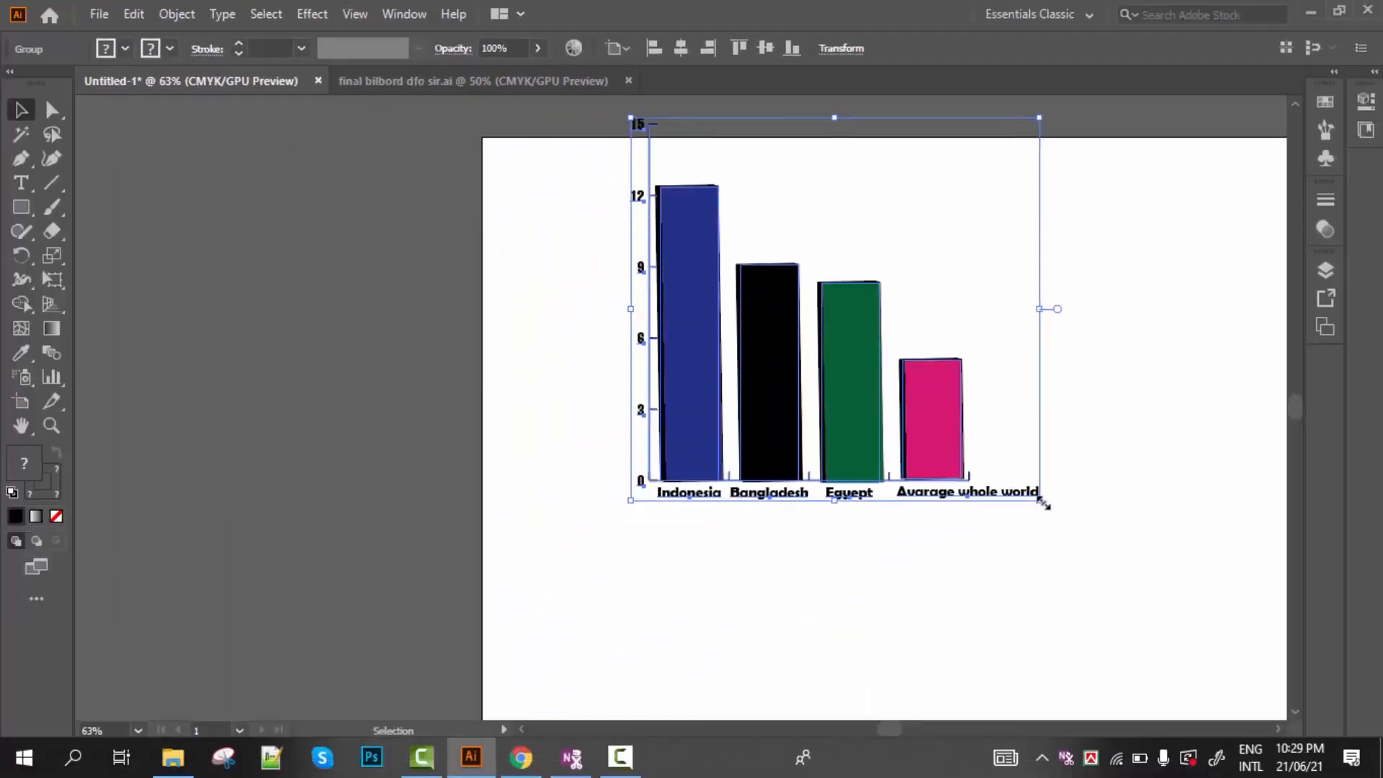
# Scale the grouped column graph down to a bit under half its size and move it to the artboard's upper-left corner
pyautogui.moveTo(1042, 502); pyautogui.dragTo(925, 393)
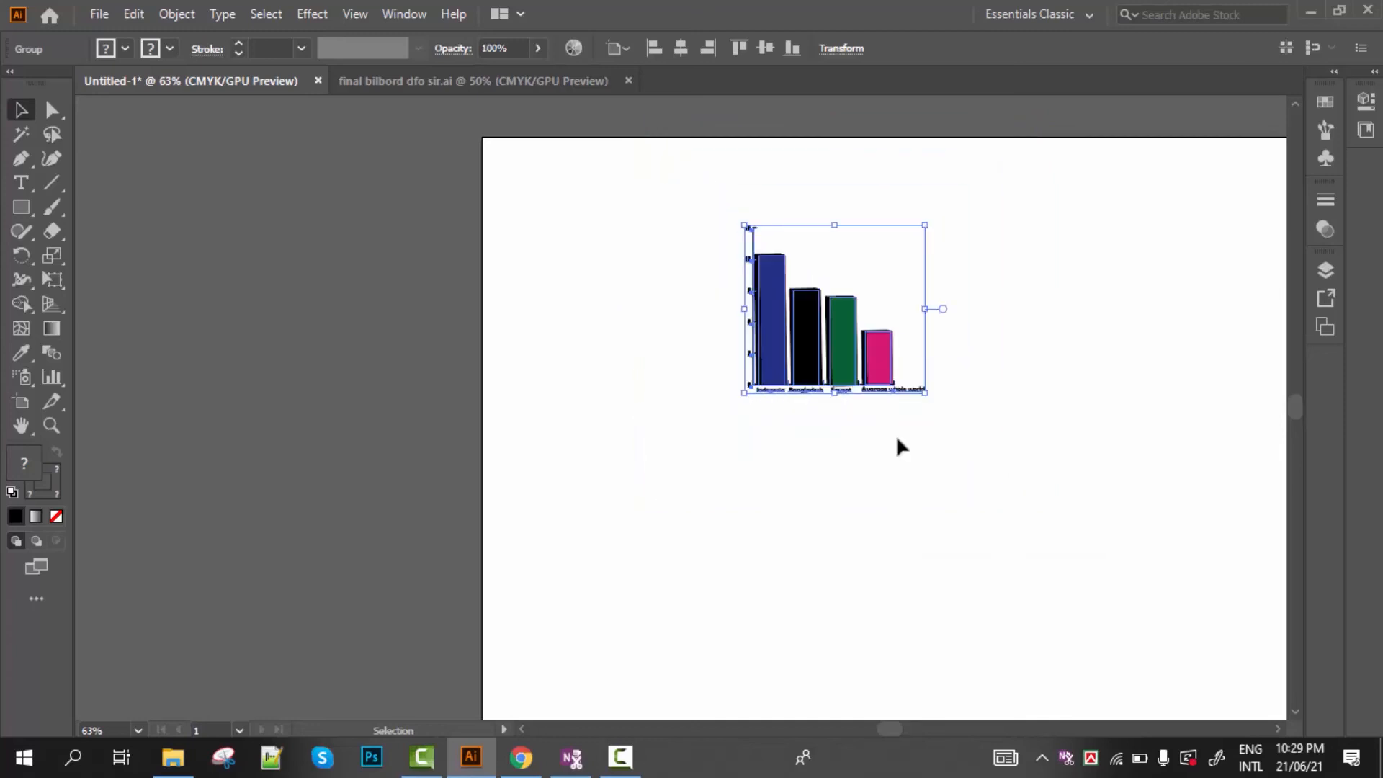
pyautogui.click(900, 446)
pyautogui.moveTo(769, 325); pyautogui.dragTo(694, 305)
pyautogui.moveTo(646, 294); pyautogui.dragTo(646, 294)
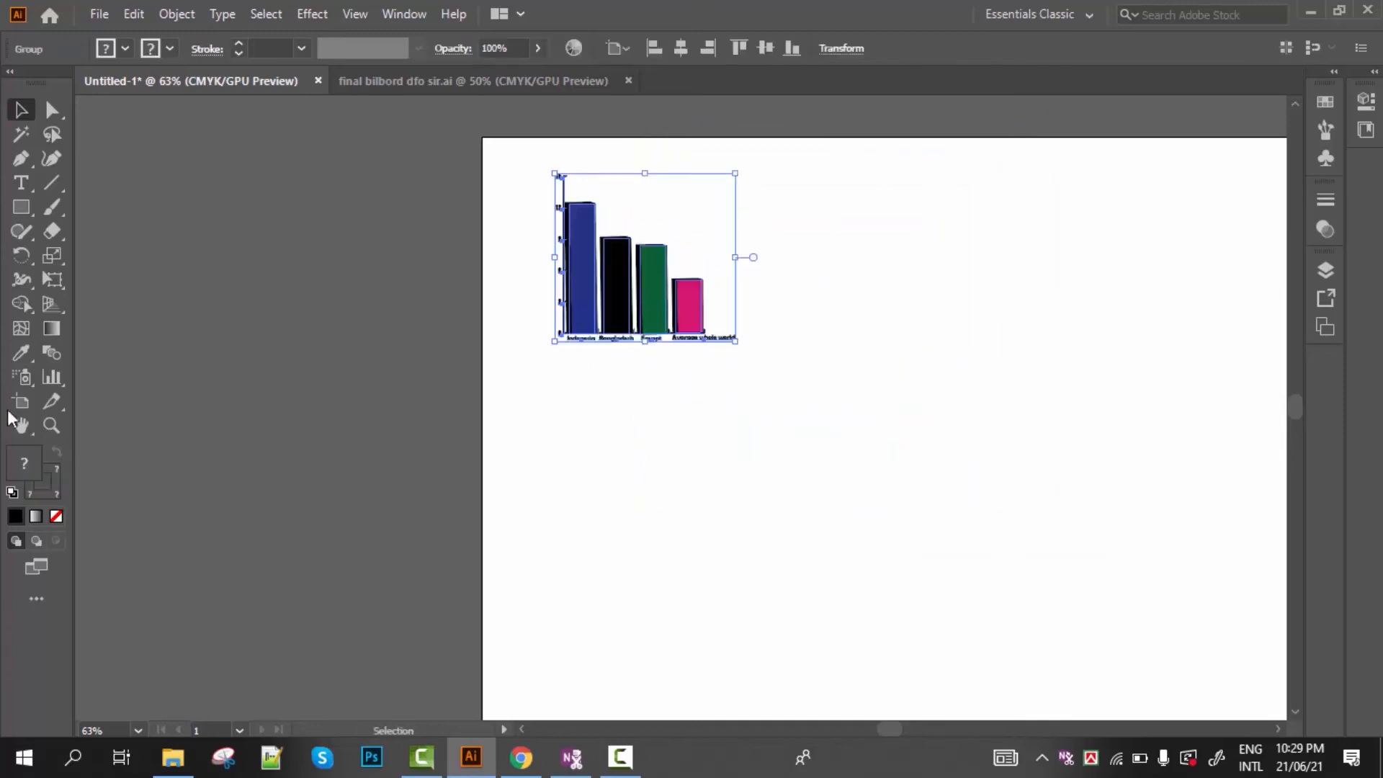
# Draw a pie graph in the lower-right part of the artboard, below the column graph
pyautogui.click(52, 377)
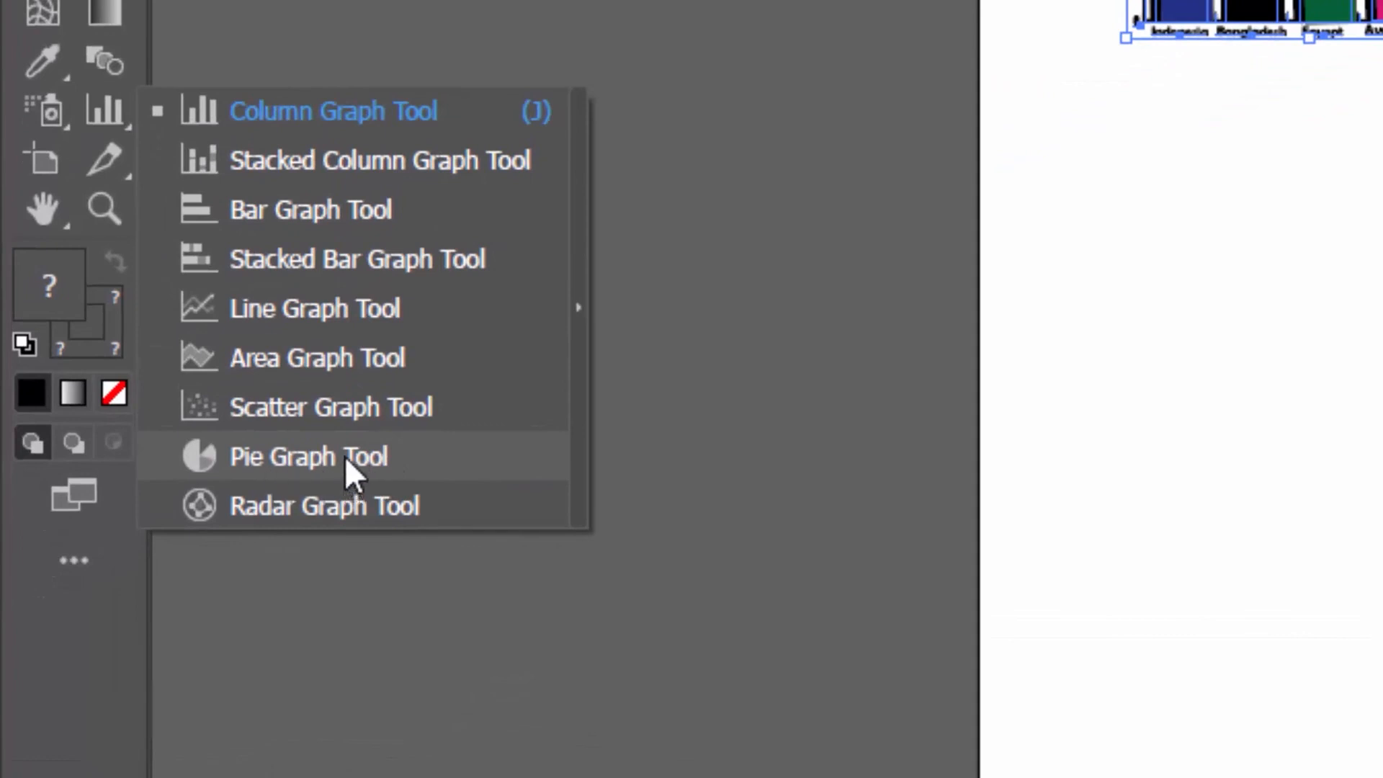
pyautogui.click(236, 455)
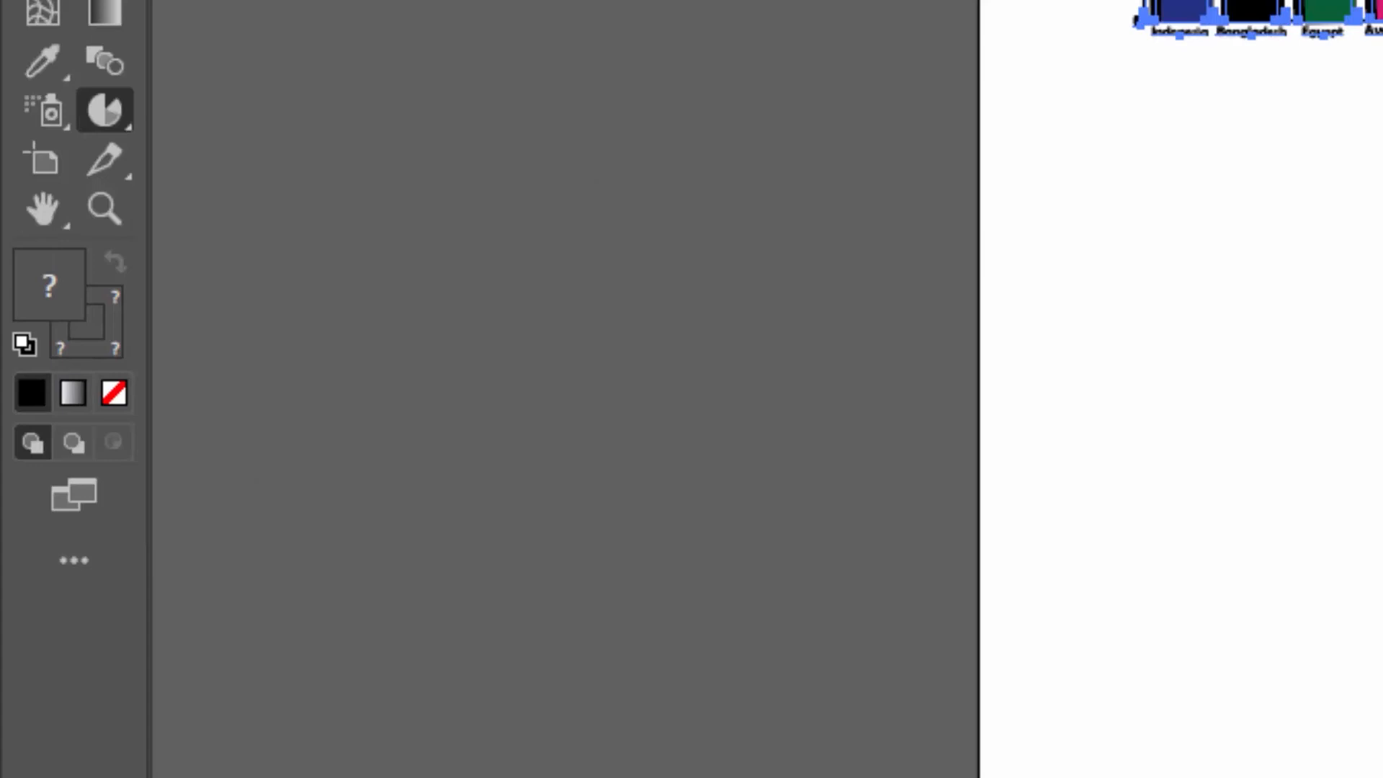
pyautogui.hotkey('ctrl', 'shift', 'a')
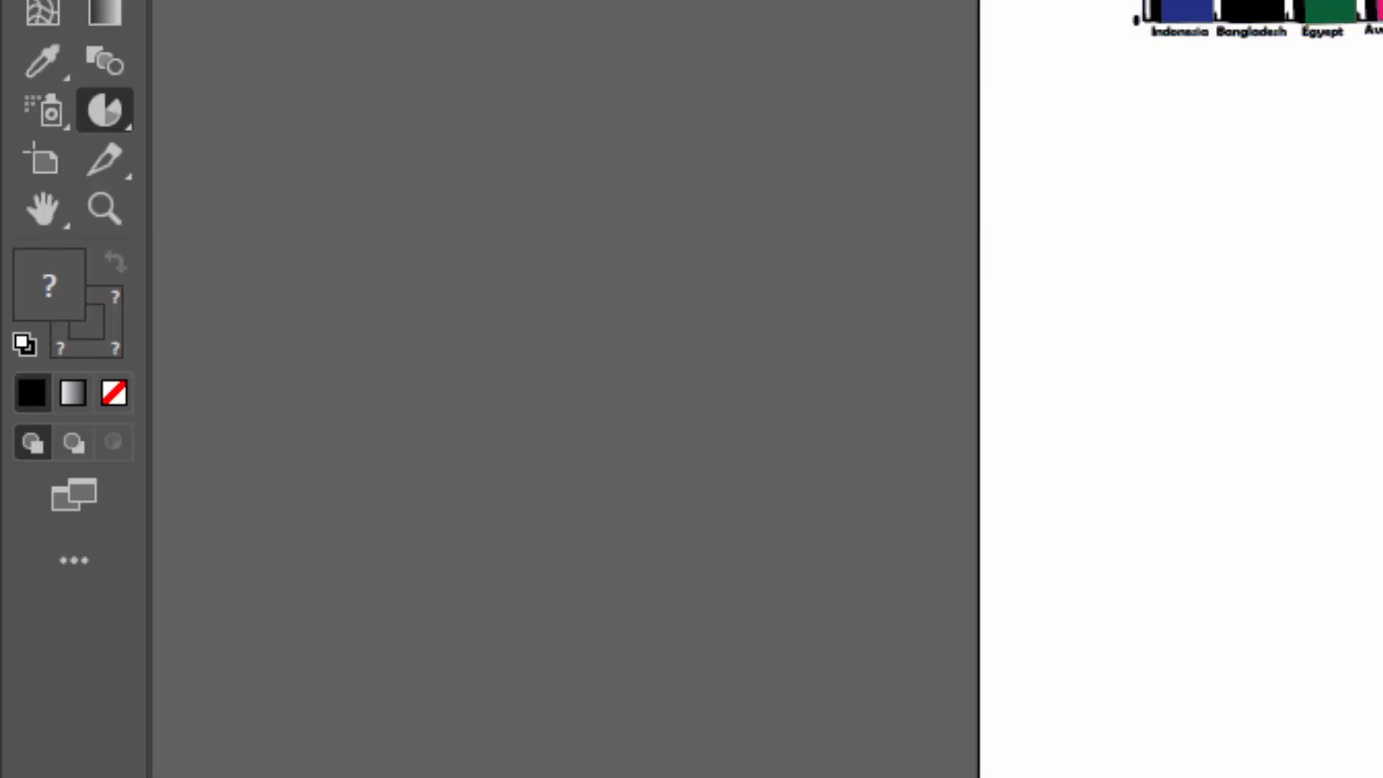
pyautogui.moveTo(860, 415); pyautogui.dragTo(1056, 611)
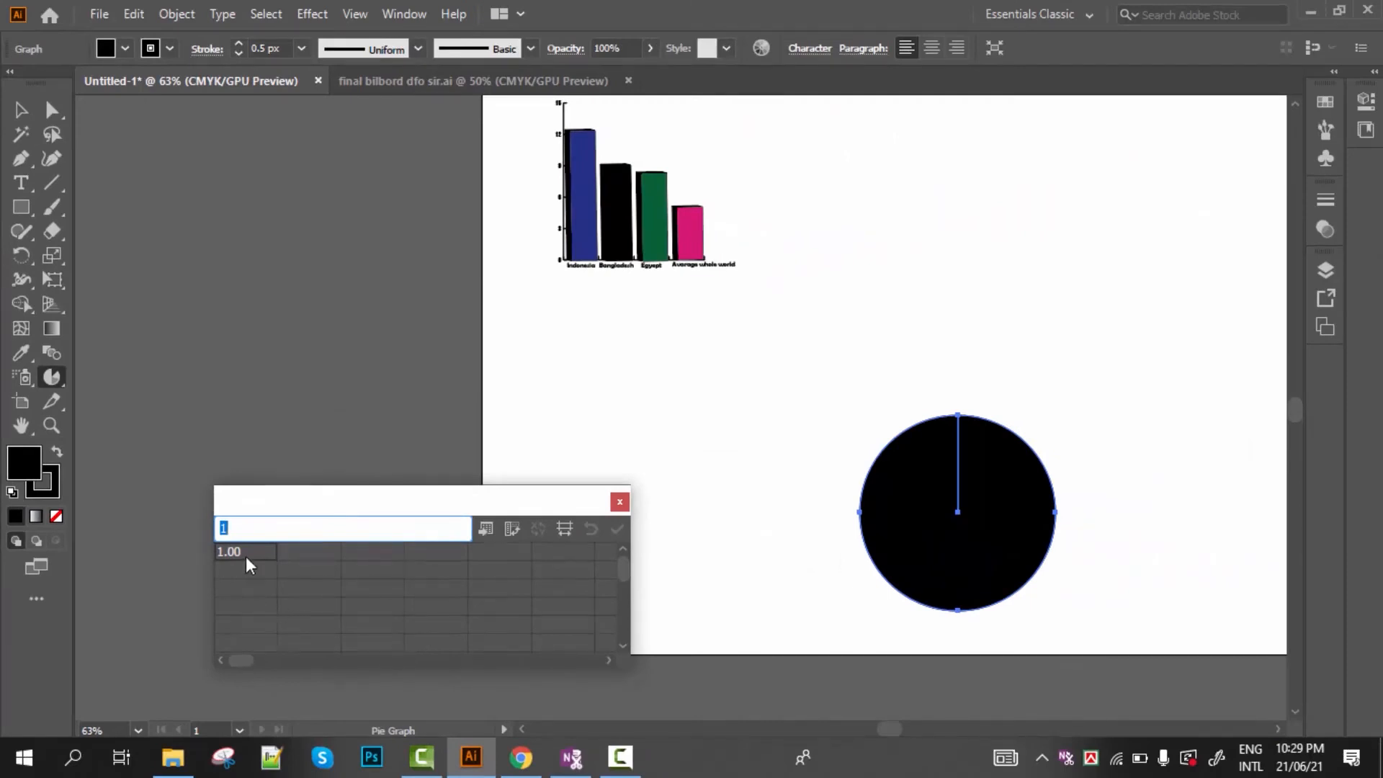
# Replace the default value in the pie graph's data with the first-row labels Marine, culture and capture
pyautogui.click(238, 526)
pyautogui.moveTo(237, 527); pyautogui.dragTo(170, 533)
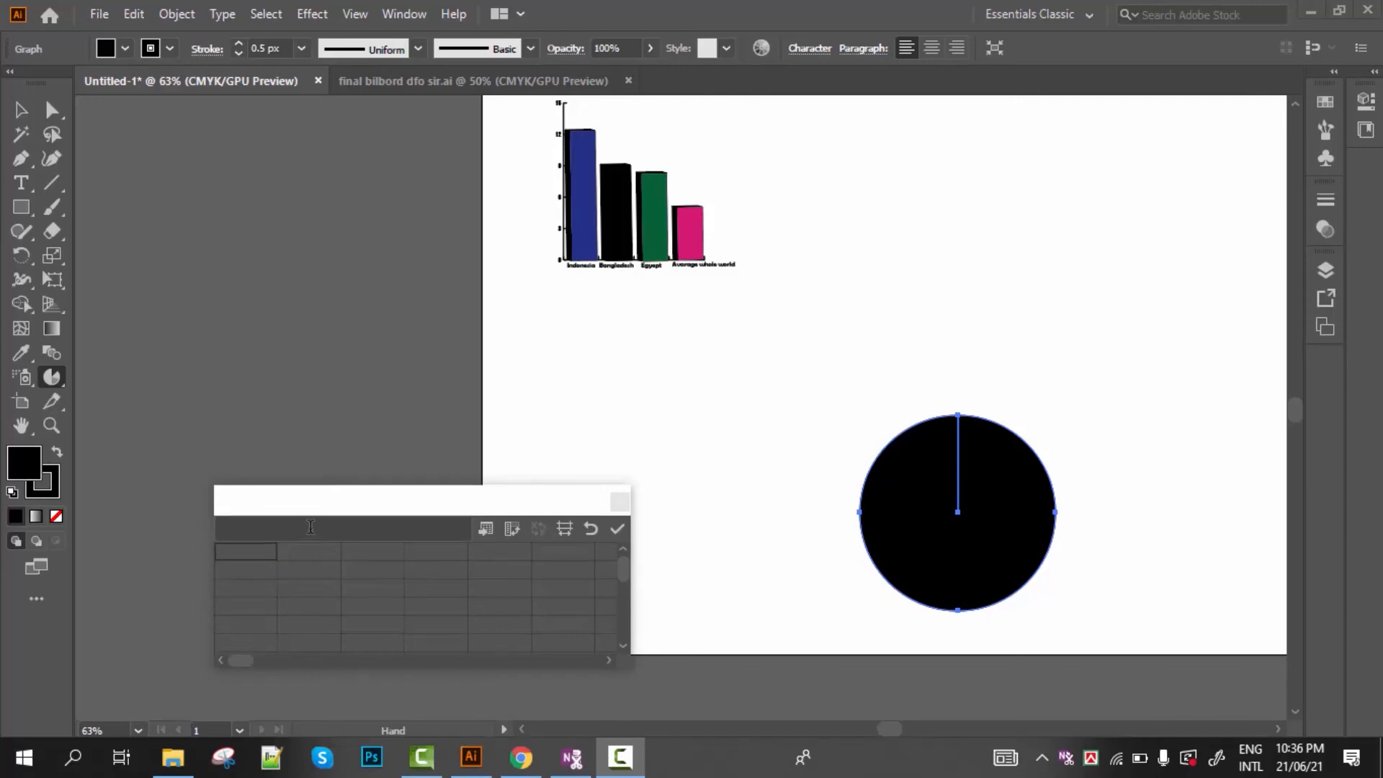
pyautogui.click(288, 523)
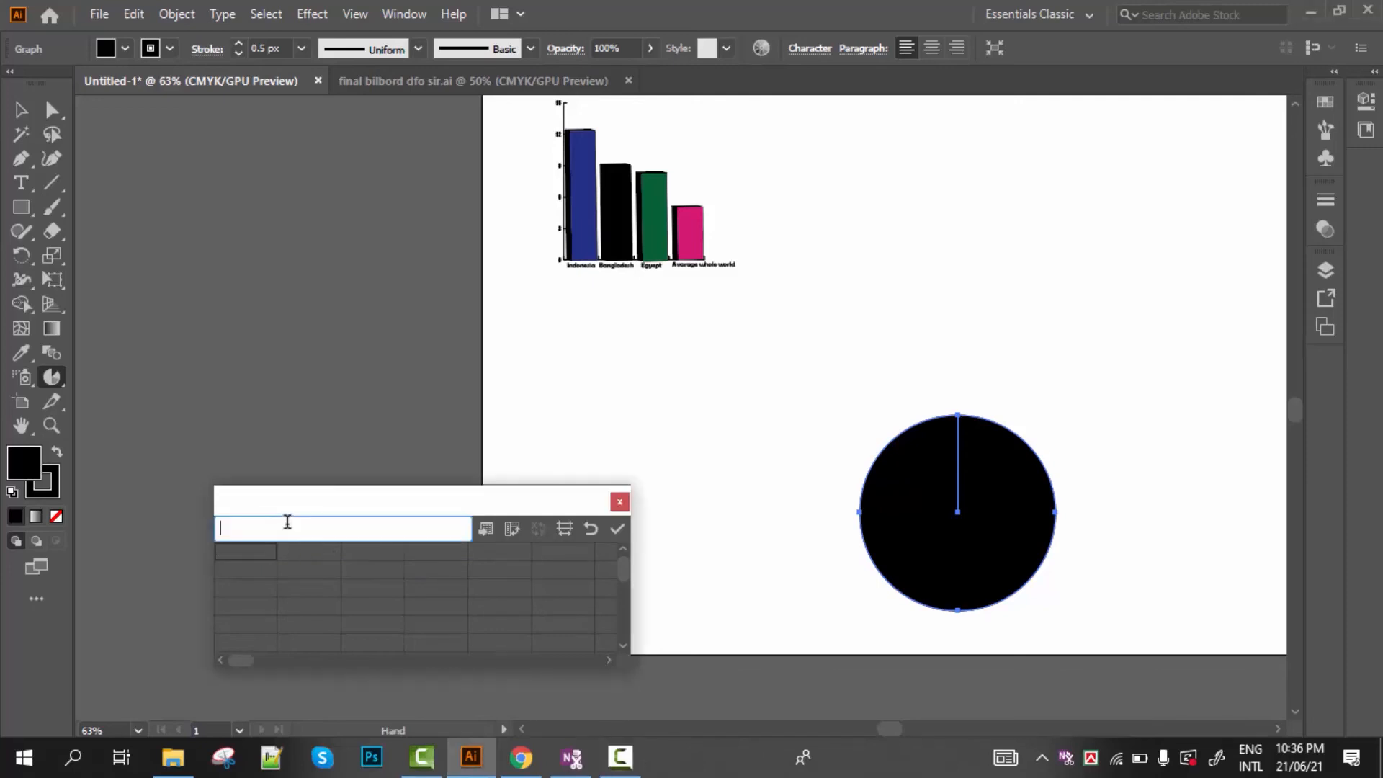
pyautogui.write('Marine')
pyautogui.click(238, 548)
pyautogui.click(289, 524)
pyautogui.click(296, 551)
pyautogui.write('culture')
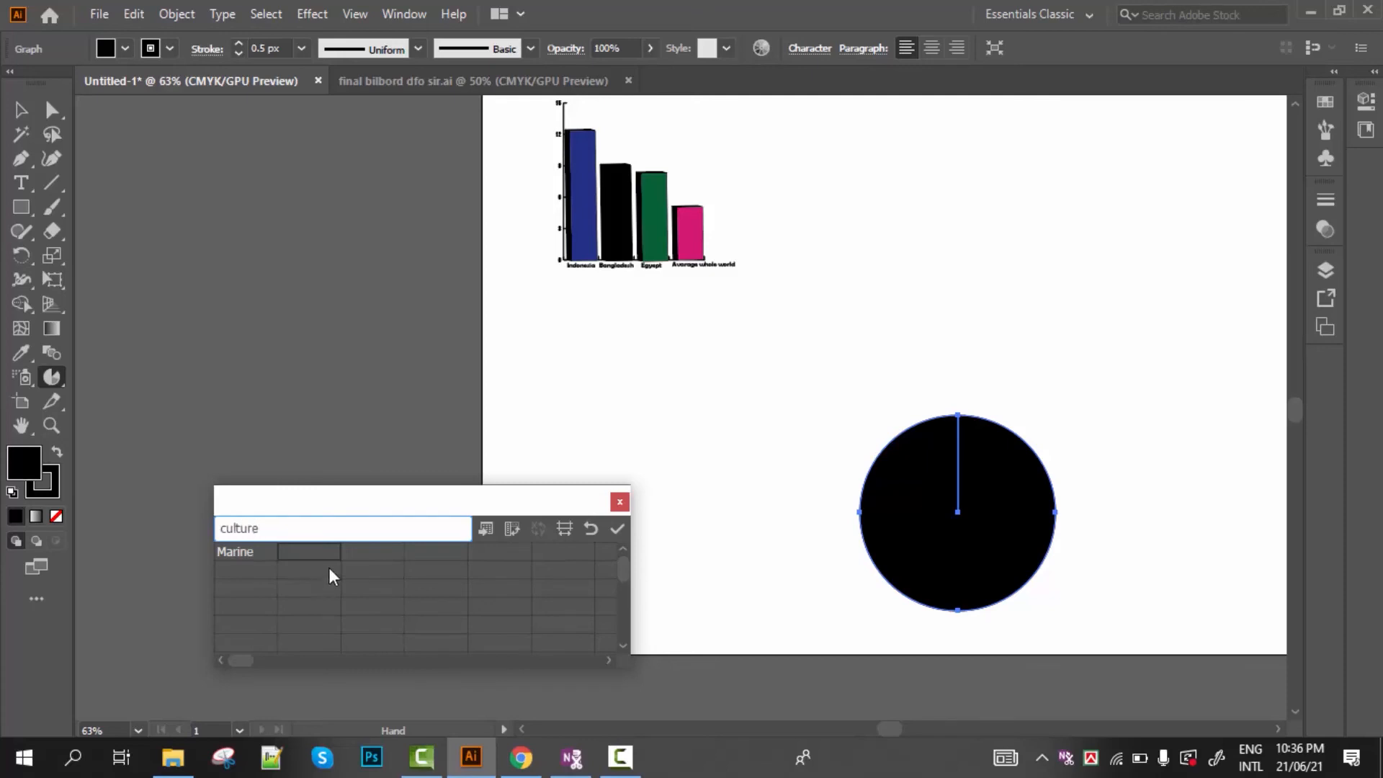
pyautogui.click(314, 551)
pyautogui.click(379, 556)
pyautogui.write('capture')
pyautogui.click(362, 548)
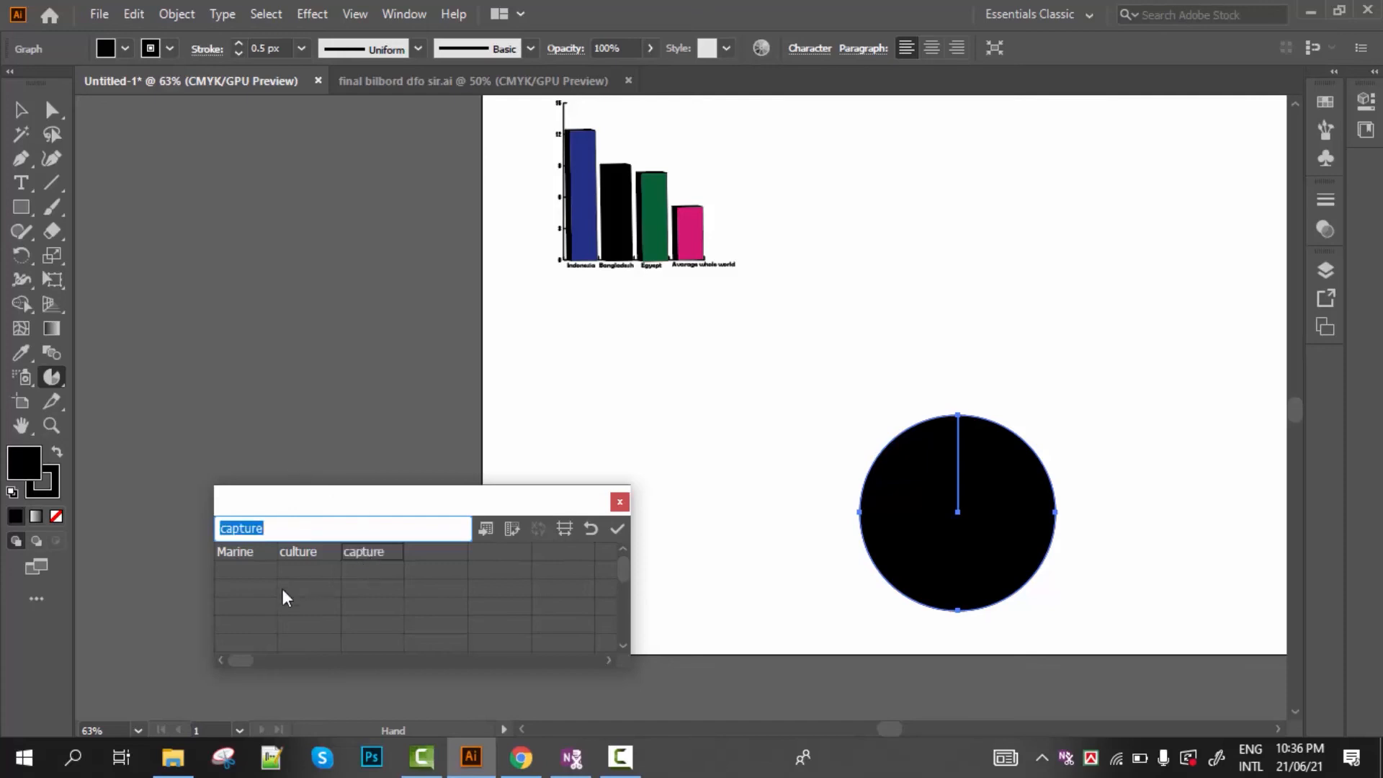
# Enter 16 for Marine, 56 for culture and 28 for capture in the second row, and apply the data to the pie graph
pyautogui.click(251, 573)
pyautogui.write('16')
pyautogui.click(239, 567)
pyautogui.click(296, 569)
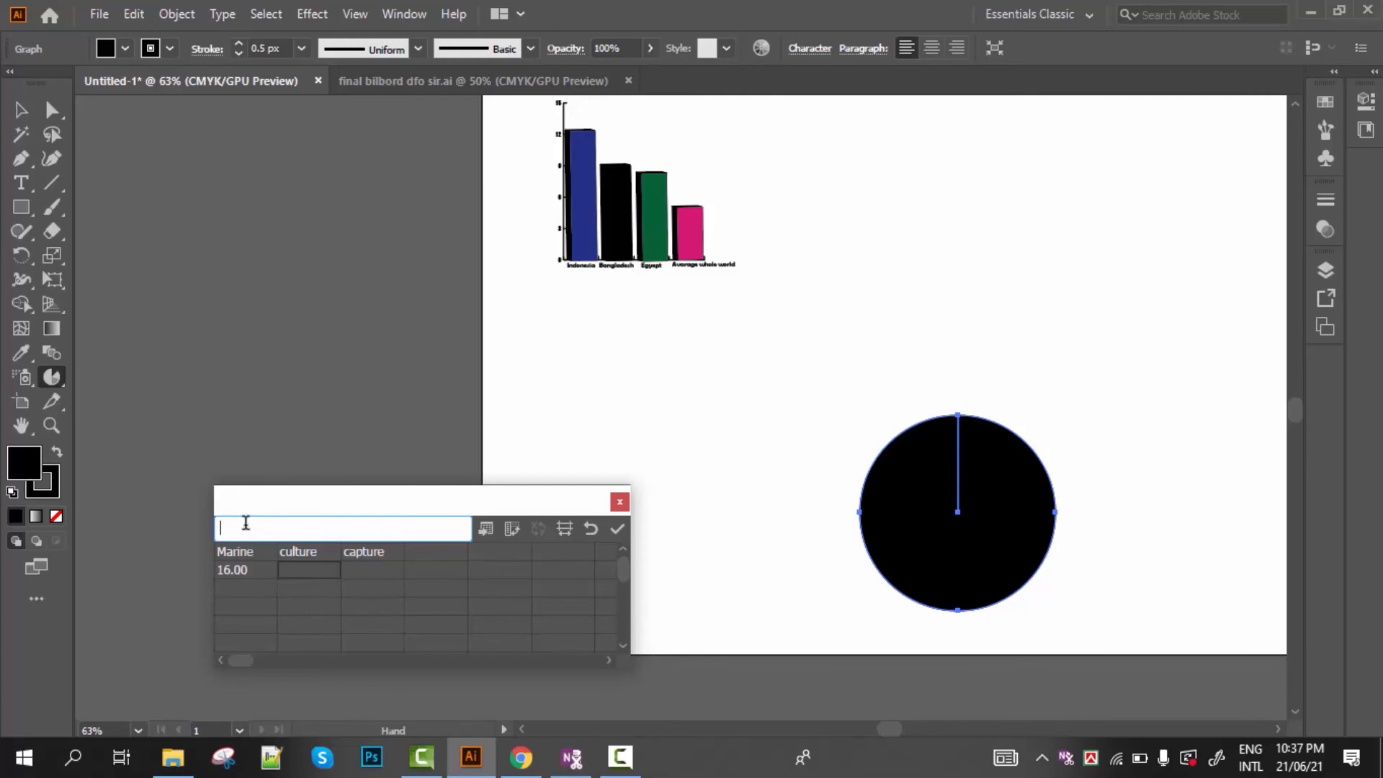
pyautogui.write('56')
pyautogui.press('Return')
pyautogui.click(360, 568)
pyautogui.write('28')
pyautogui.click(366, 571)
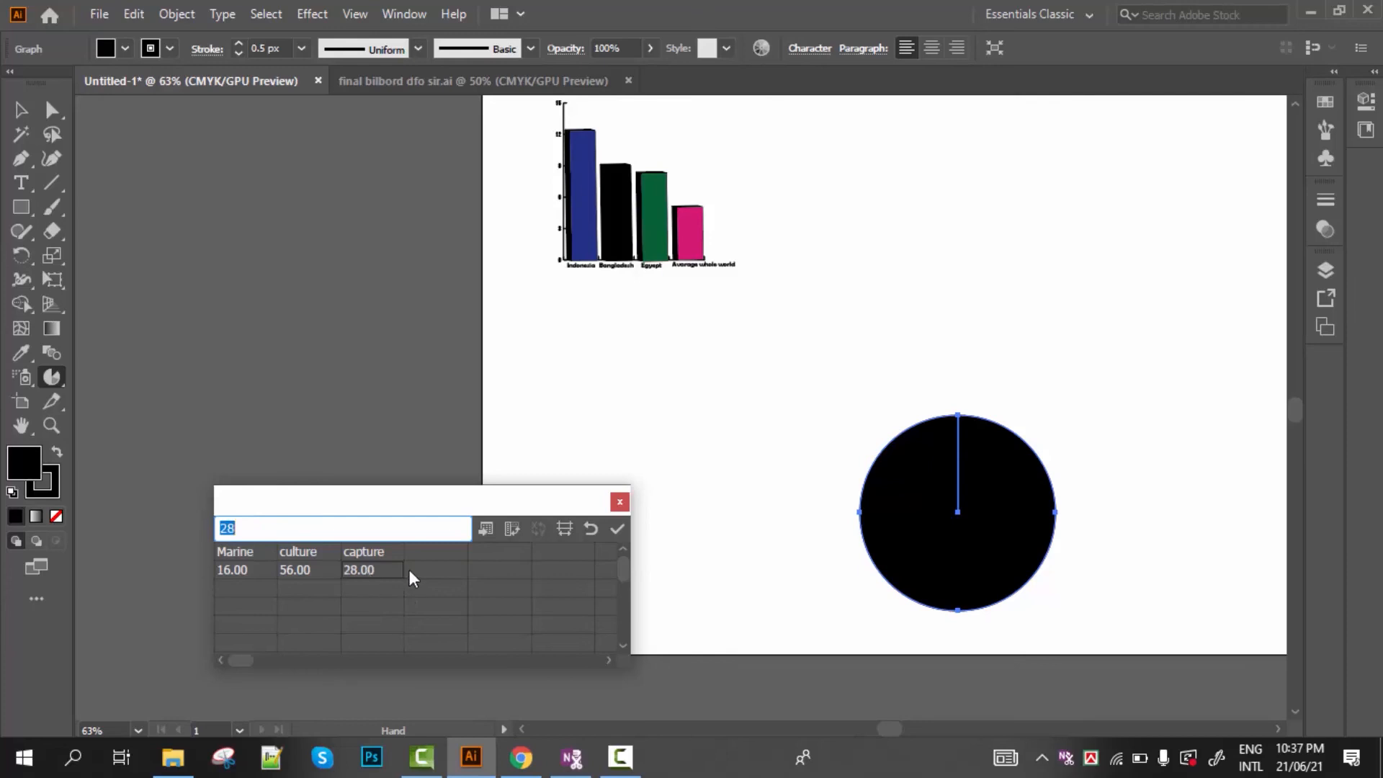
pyautogui.click(614, 528)
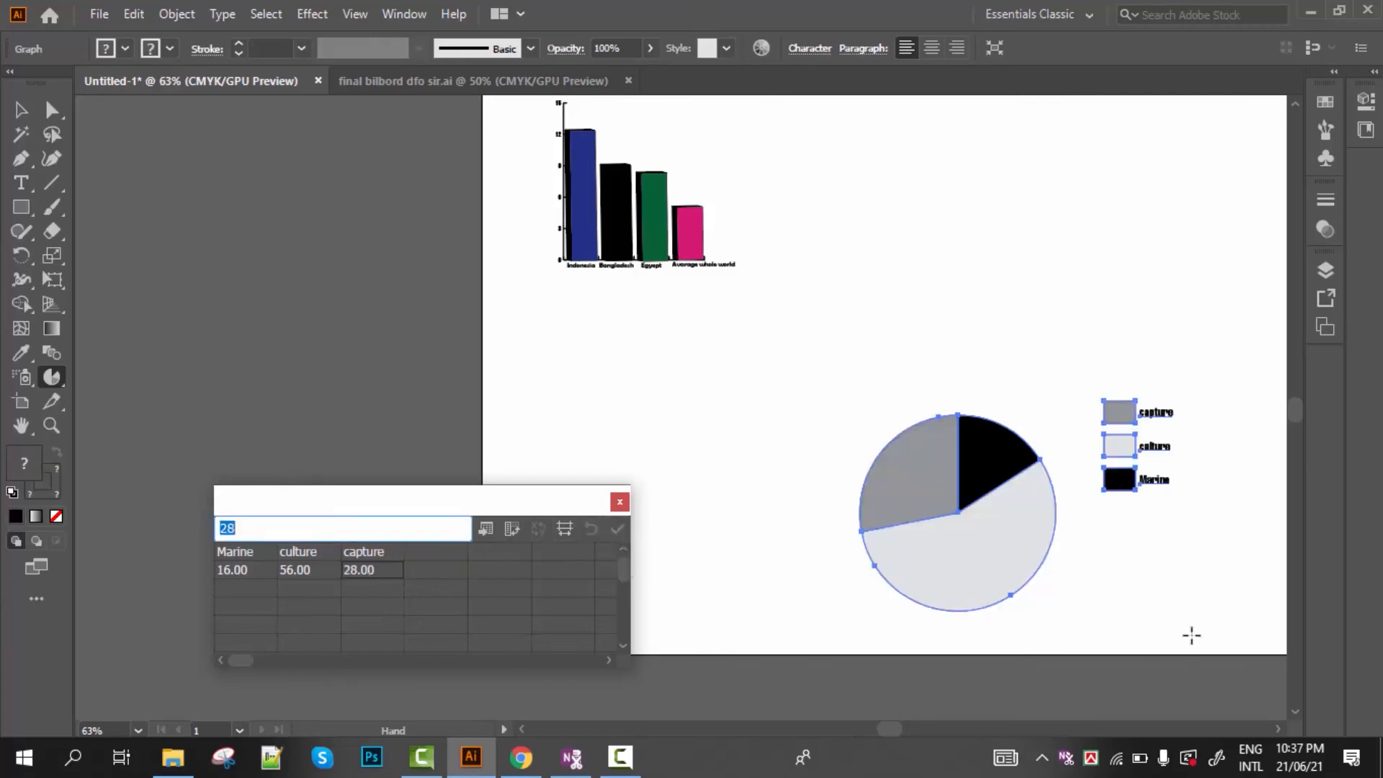
# Fill the culture slice and its legend box with the pink swatch
pyautogui.scroll(-1, 1189, 632)
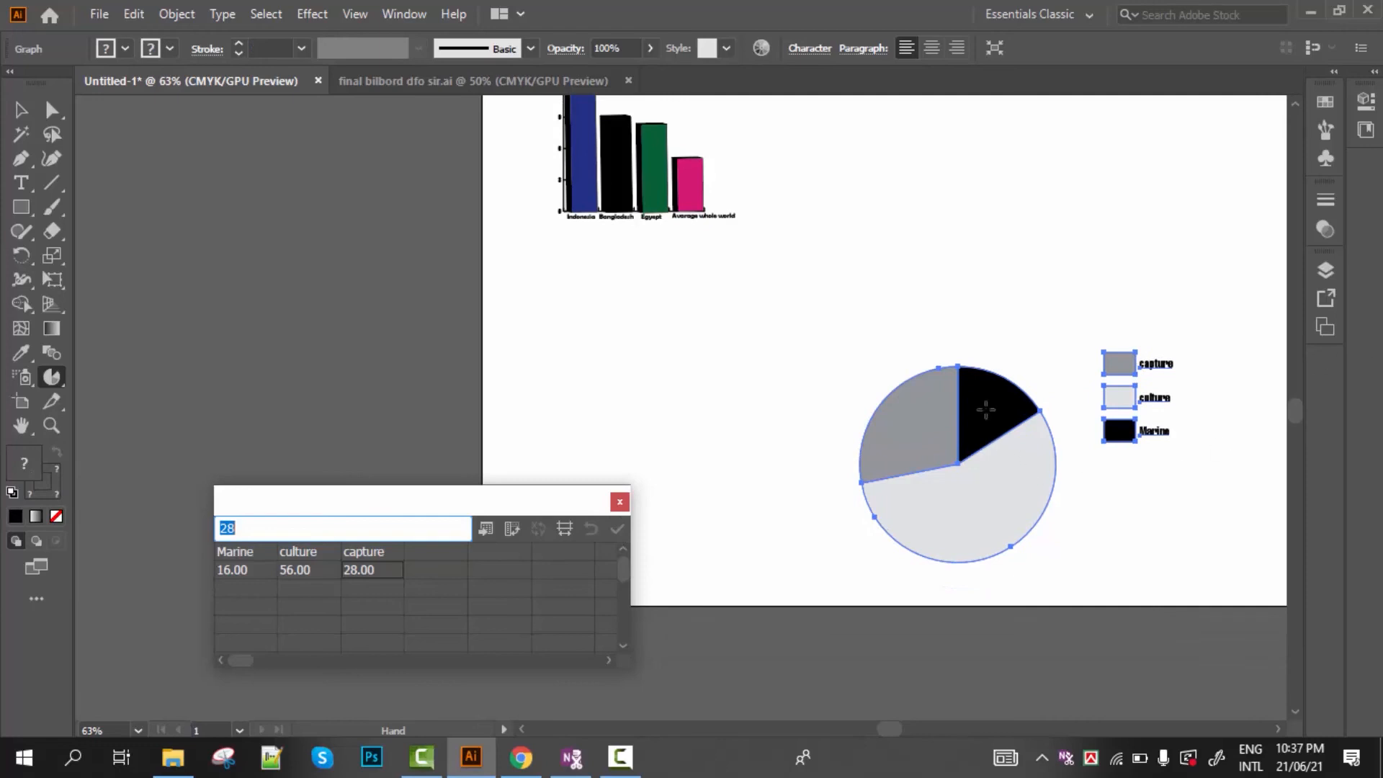
pyautogui.scroll(-1, 972, 443)
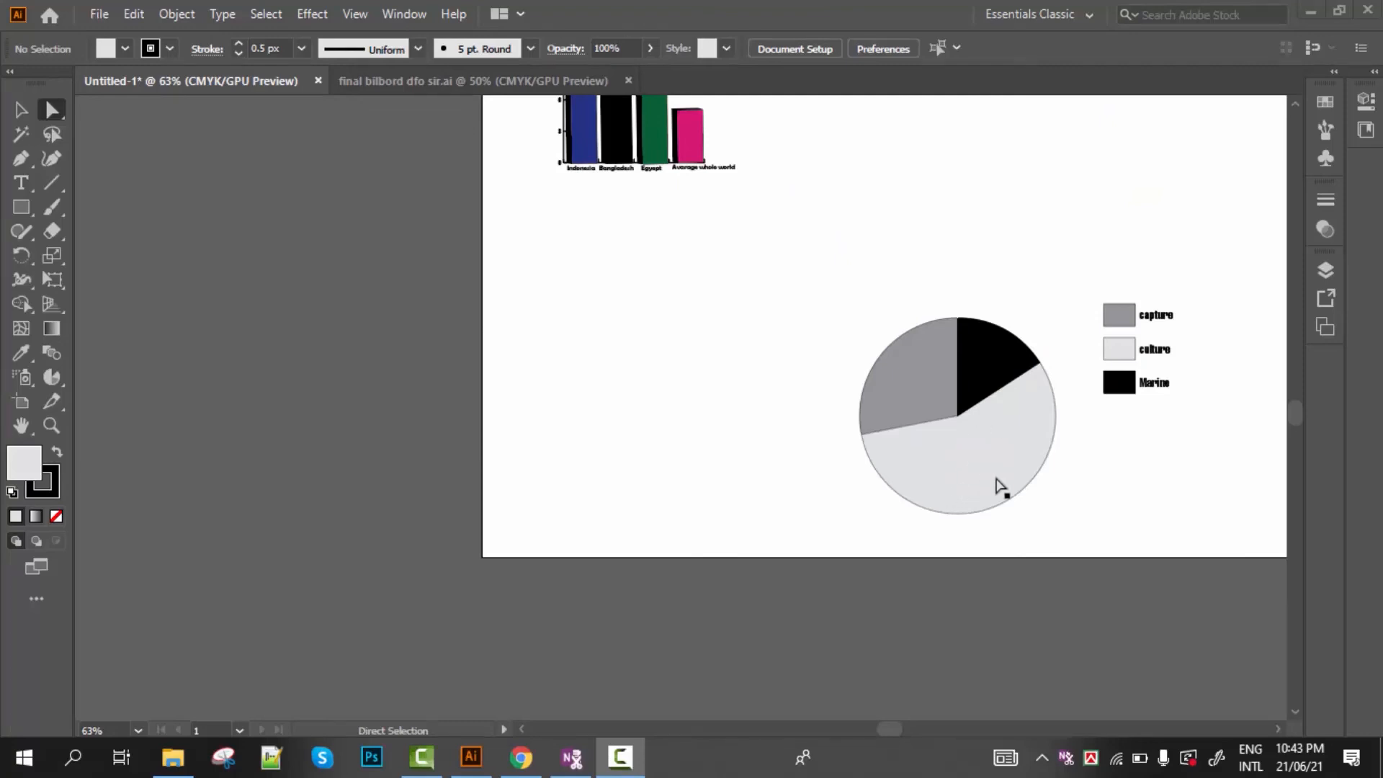
pyautogui.click(51, 110)
pyautogui.click(93, 114)
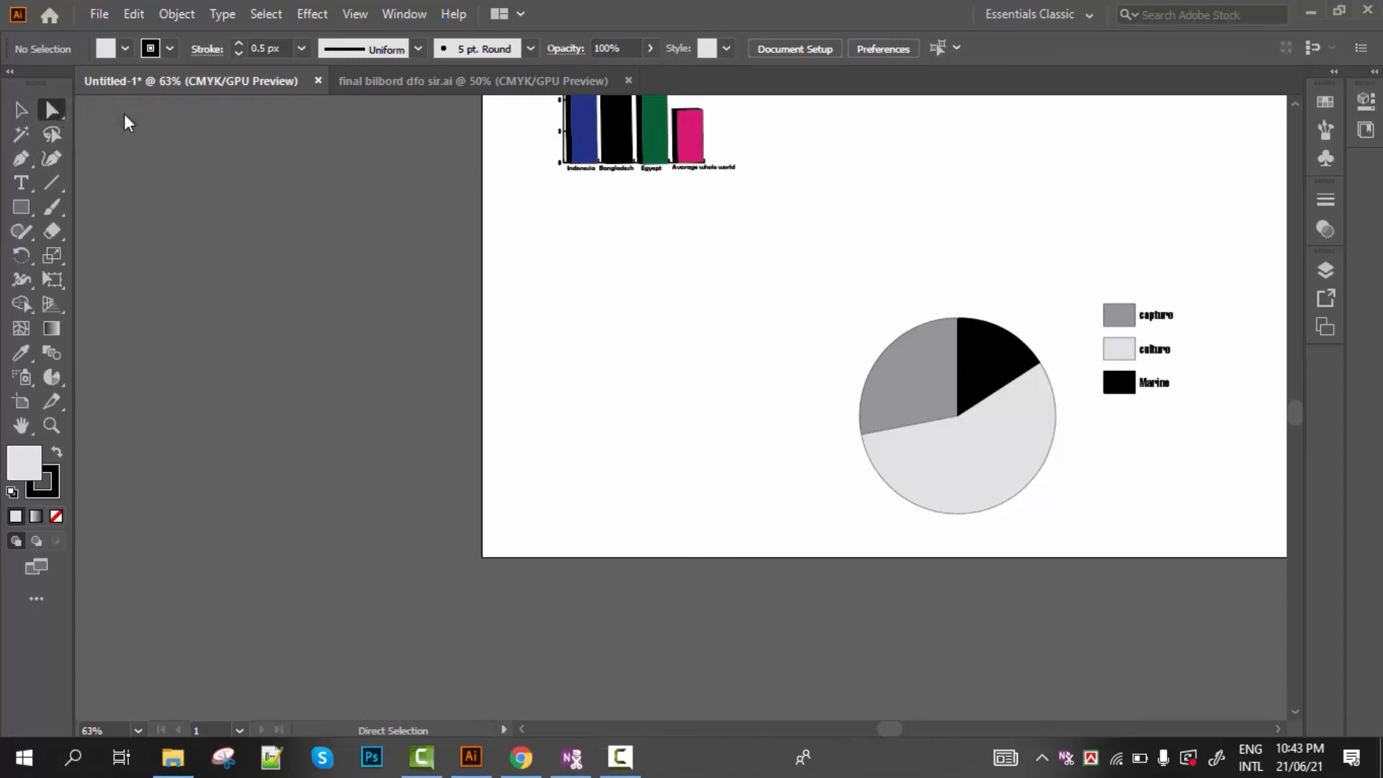
pyautogui.click(950, 476)
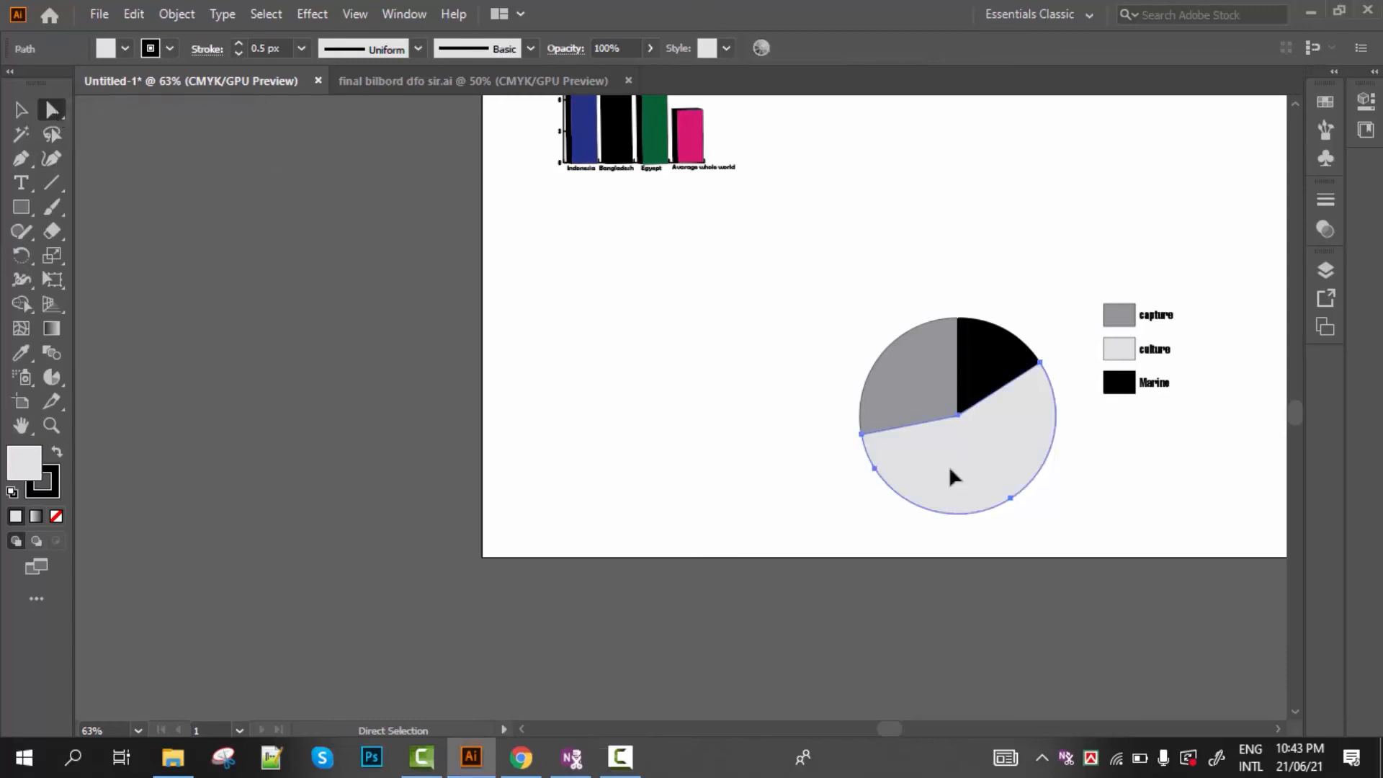
pyautogui.keyDown('shift'); pyautogui.click(1125, 346); pyautogui.keyUp('shift')
pyautogui.keyDown('shift'); pyautogui.click(123, 45); pyautogui.keyUp('shift')
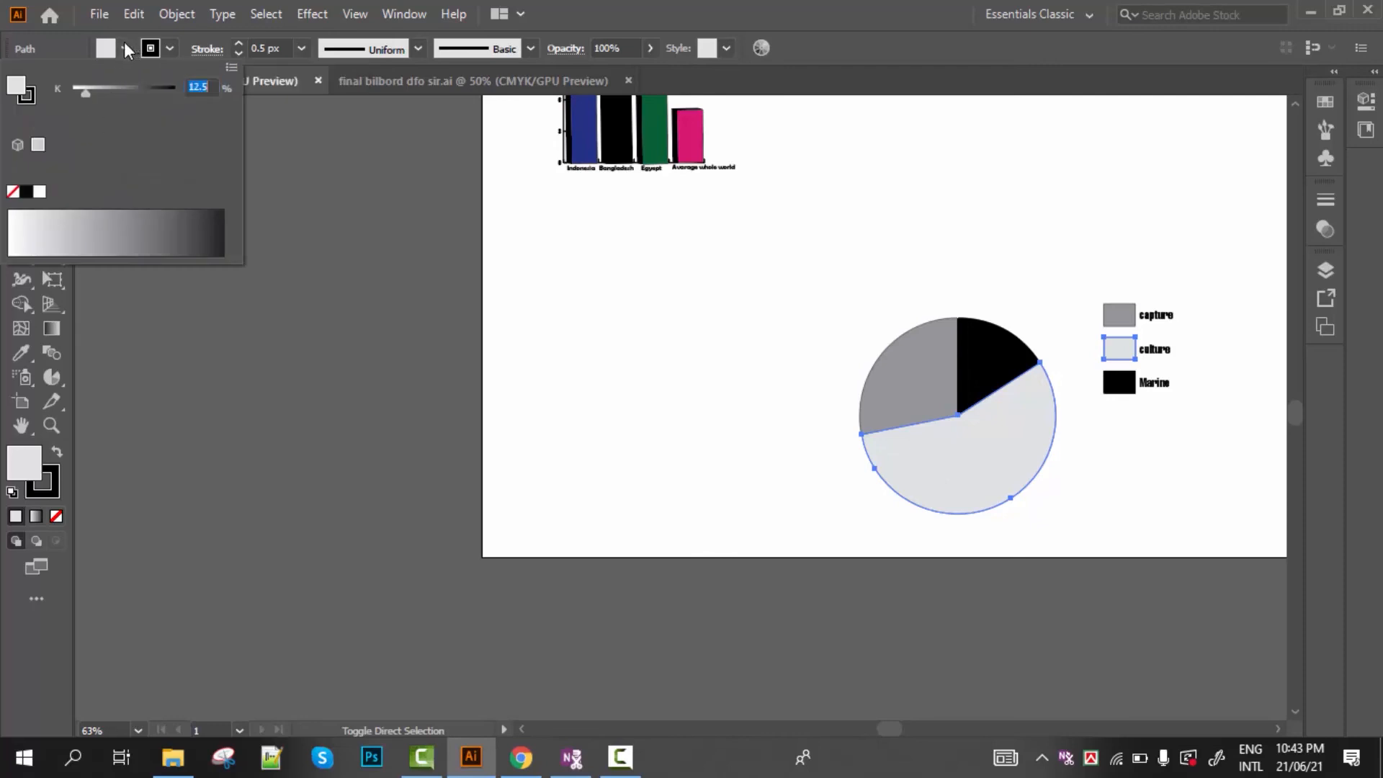
pyautogui.click(124, 44)
pyautogui.click(124, 44)
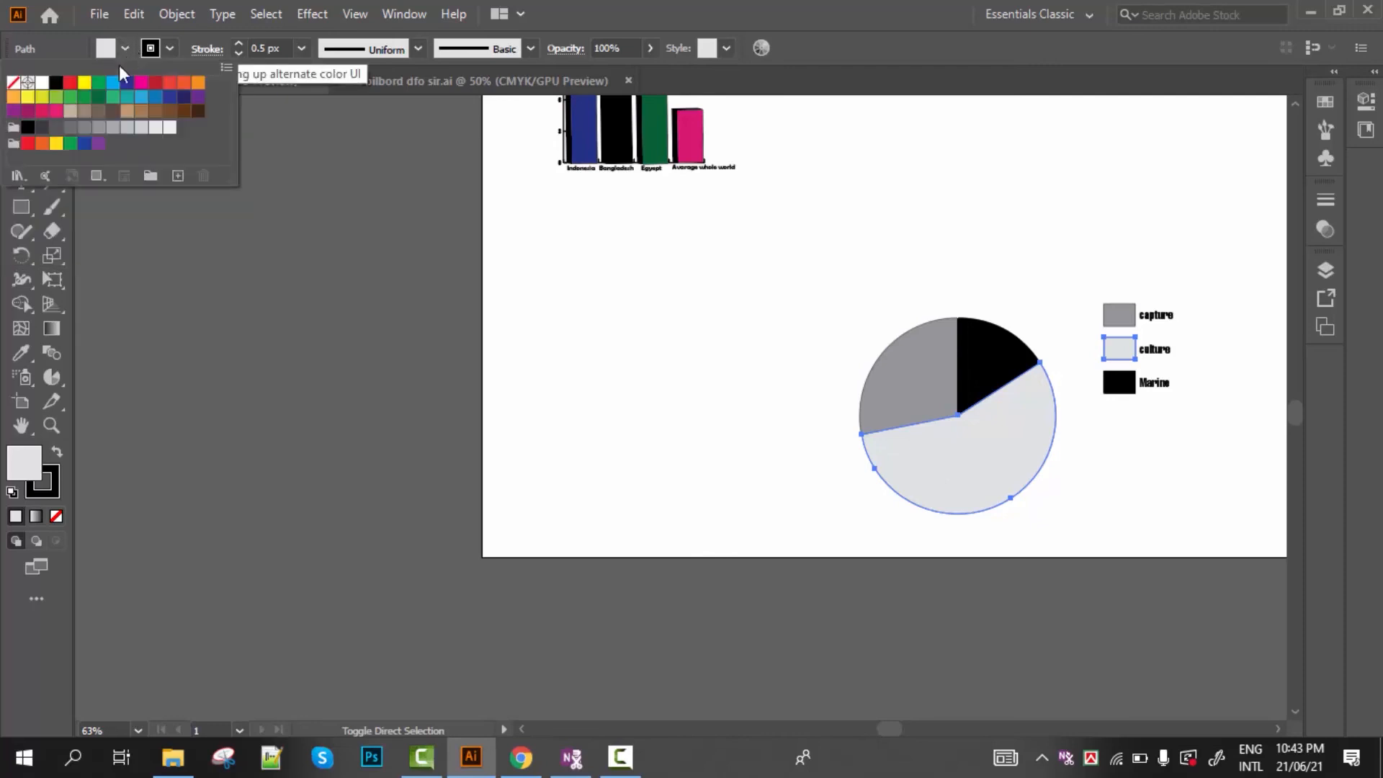
pyautogui.click(57, 113)
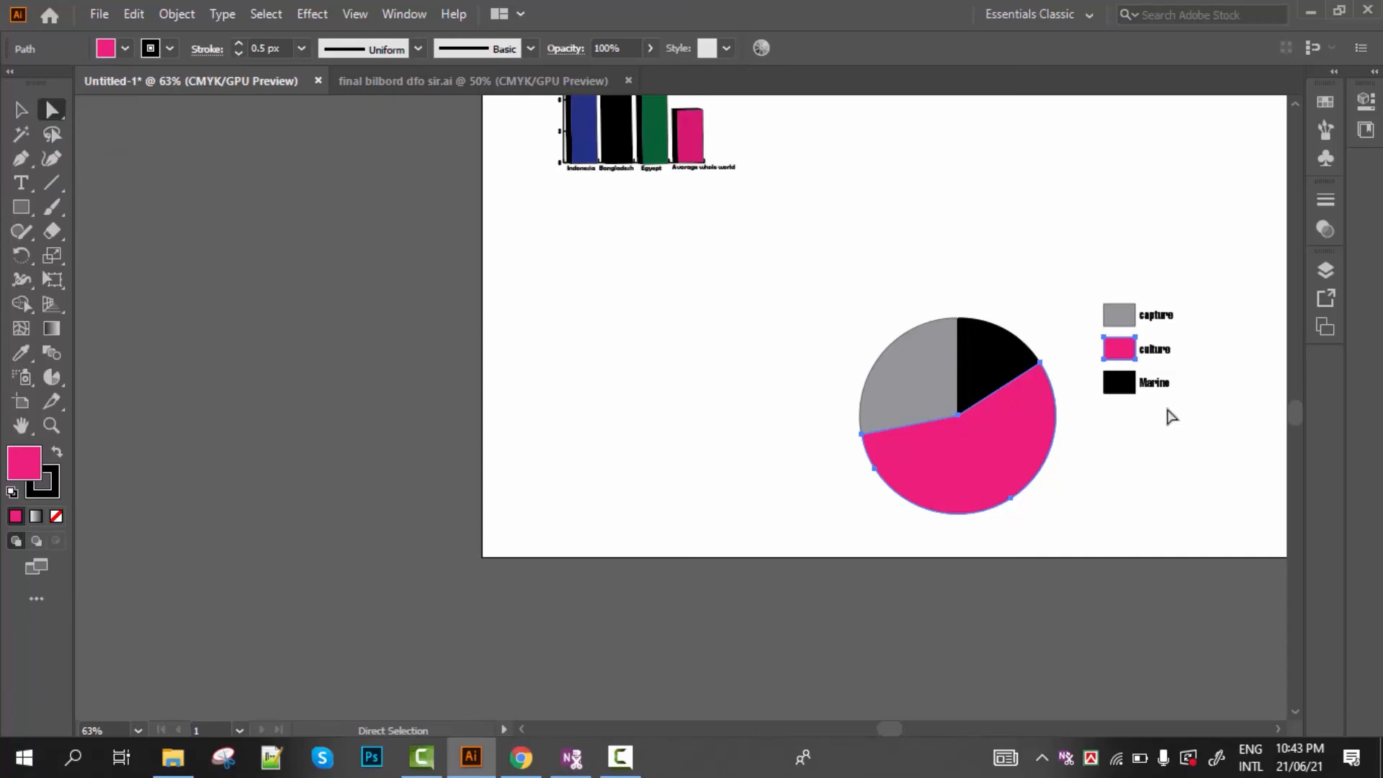
# Fill the Marine slice and its legend box with the dark blue swatch
pyautogui.click(1115, 386)
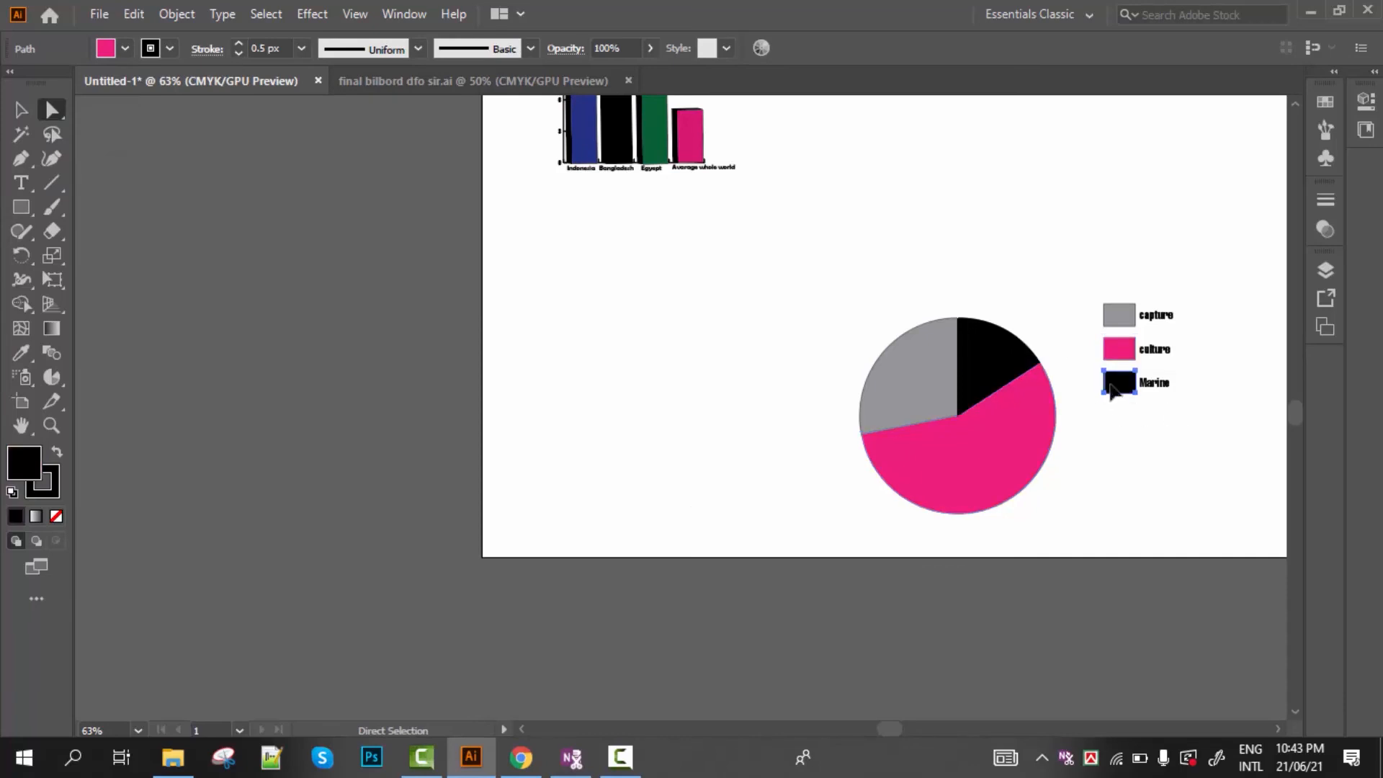
pyautogui.keyDown('shift'); pyautogui.click(988, 369); pyautogui.keyUp('shift')
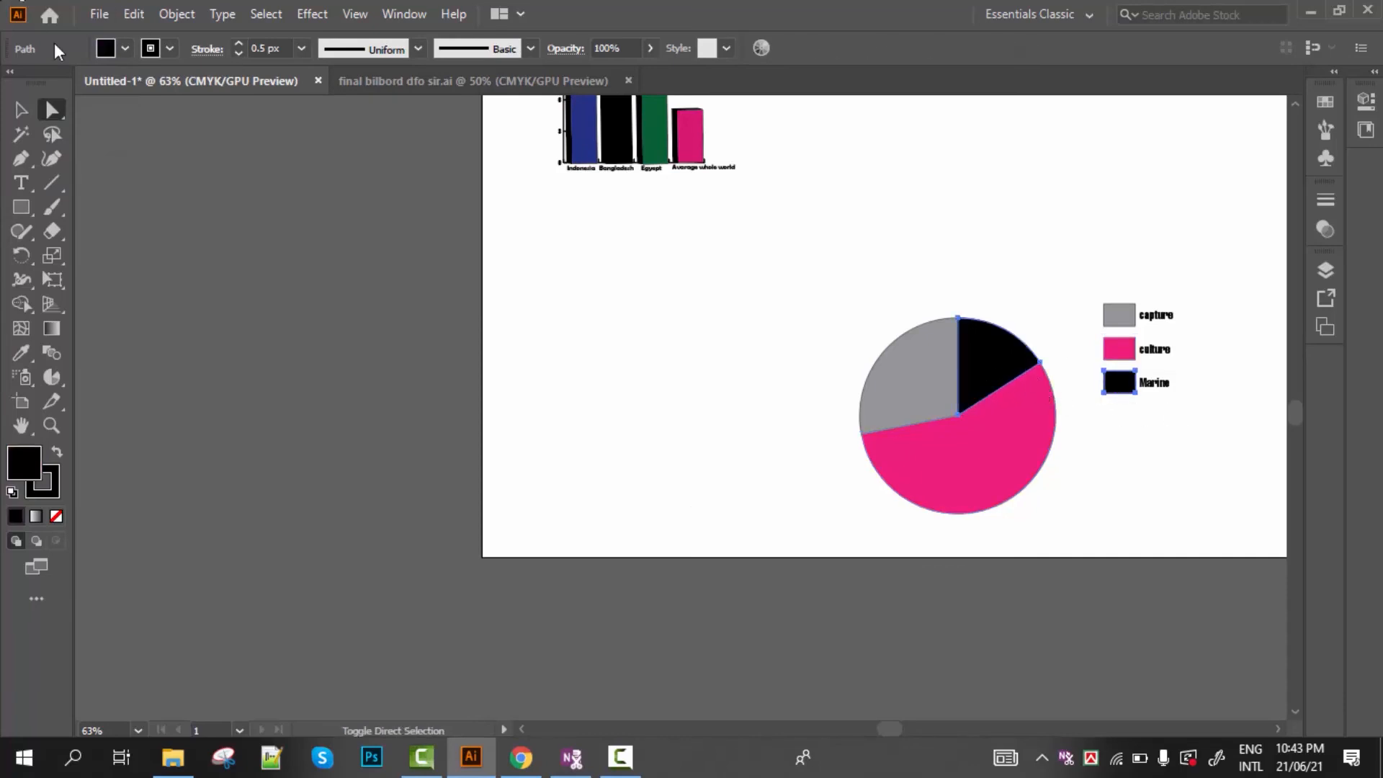
pyautogui.click(125, 49)
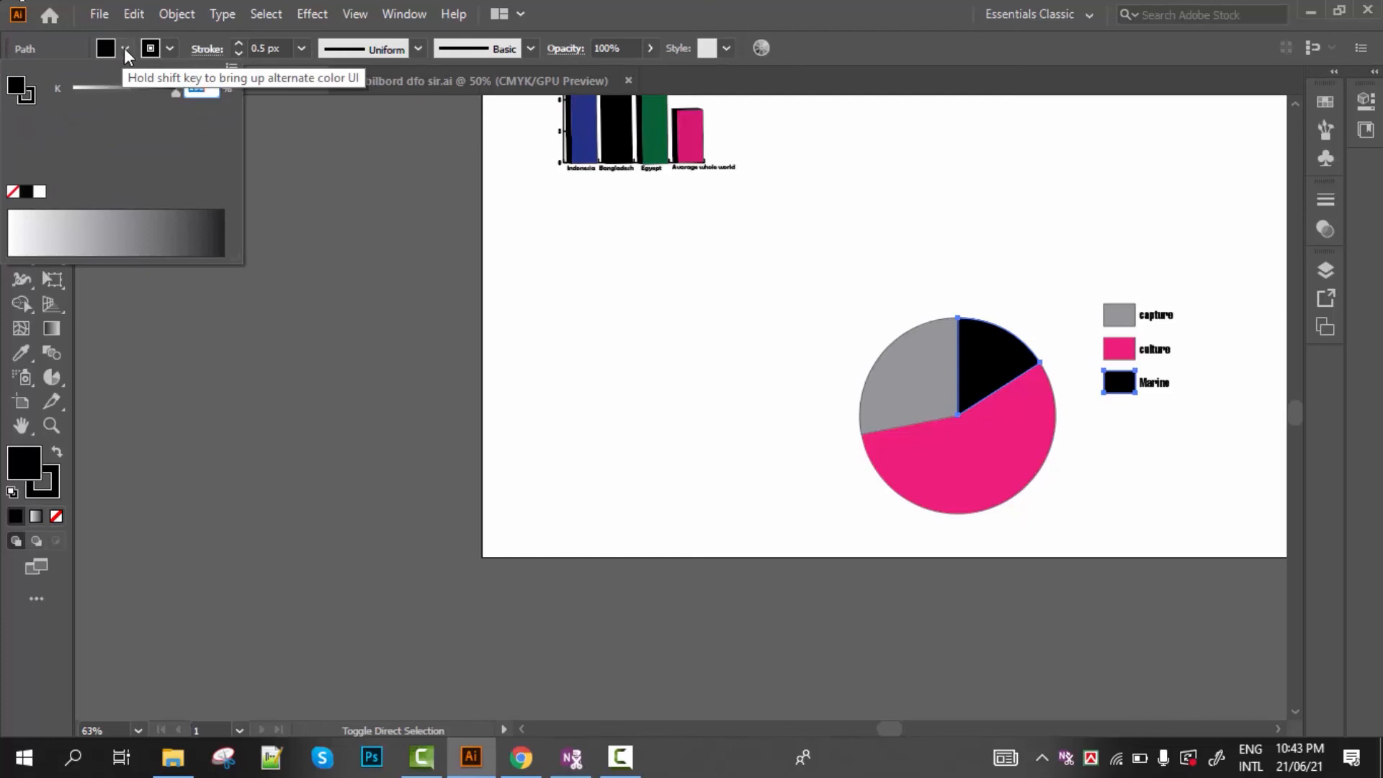
pyautogui.click(125, 49)
pyautogui.click(124, 49)
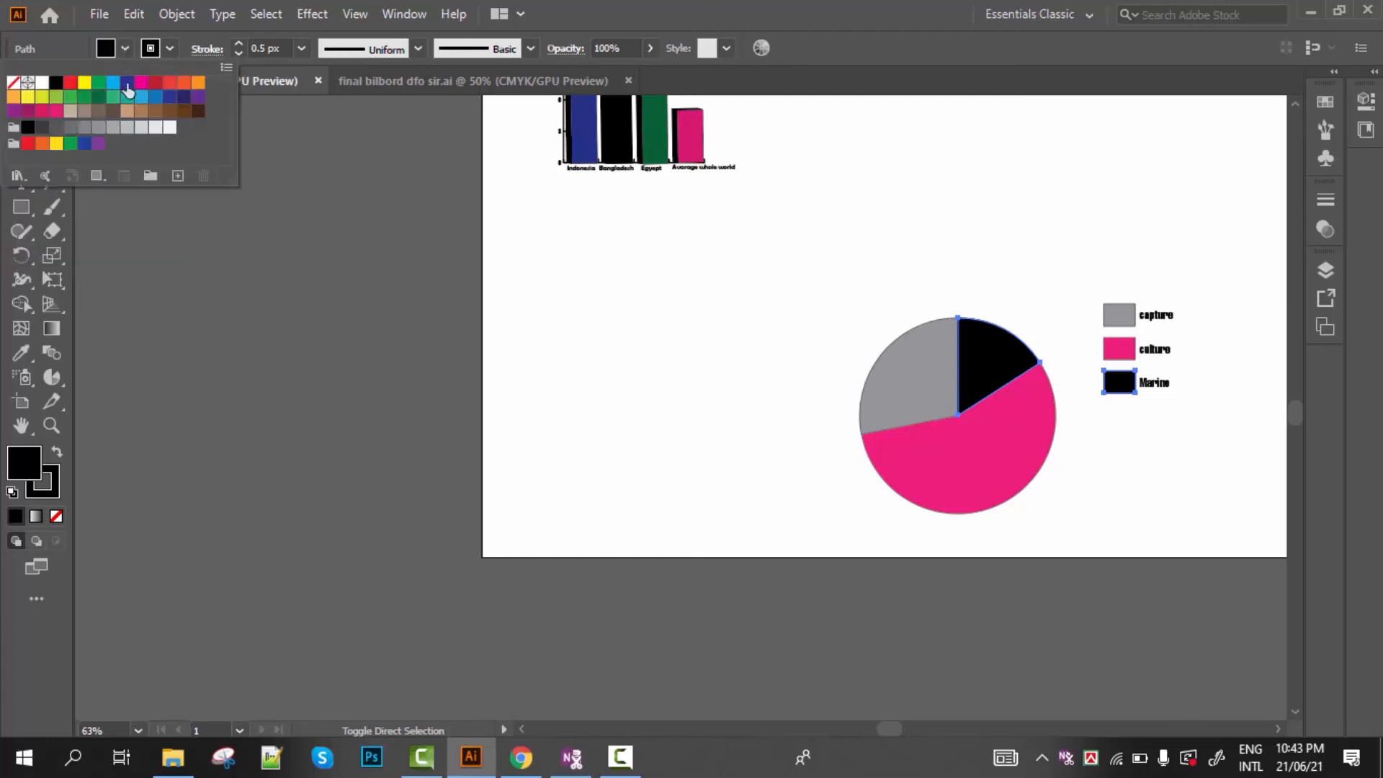
pyautogui.click(127, 82)
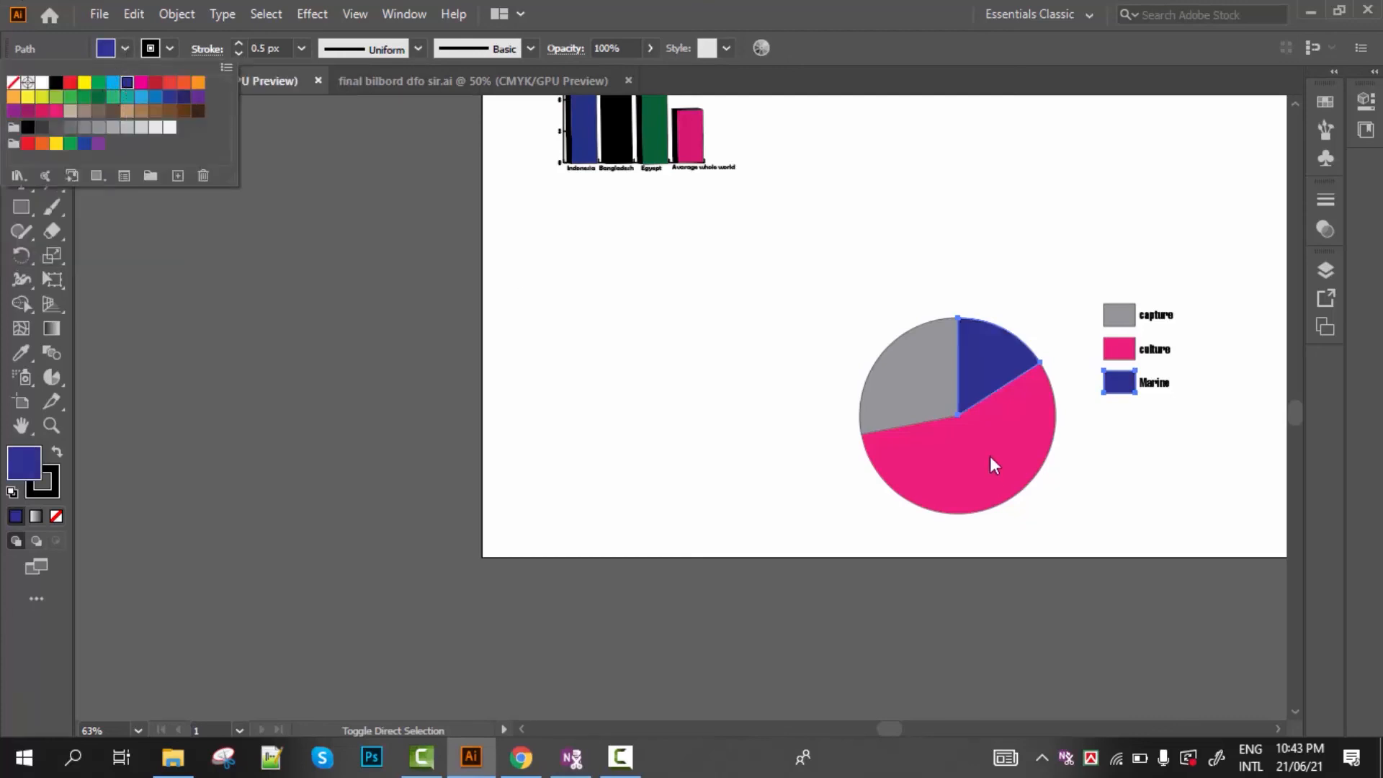
pyautogui.click(1099, 504)
# Fill the capture slice and its legend box with the dark green swatch
pyautogui.click(900, 389)
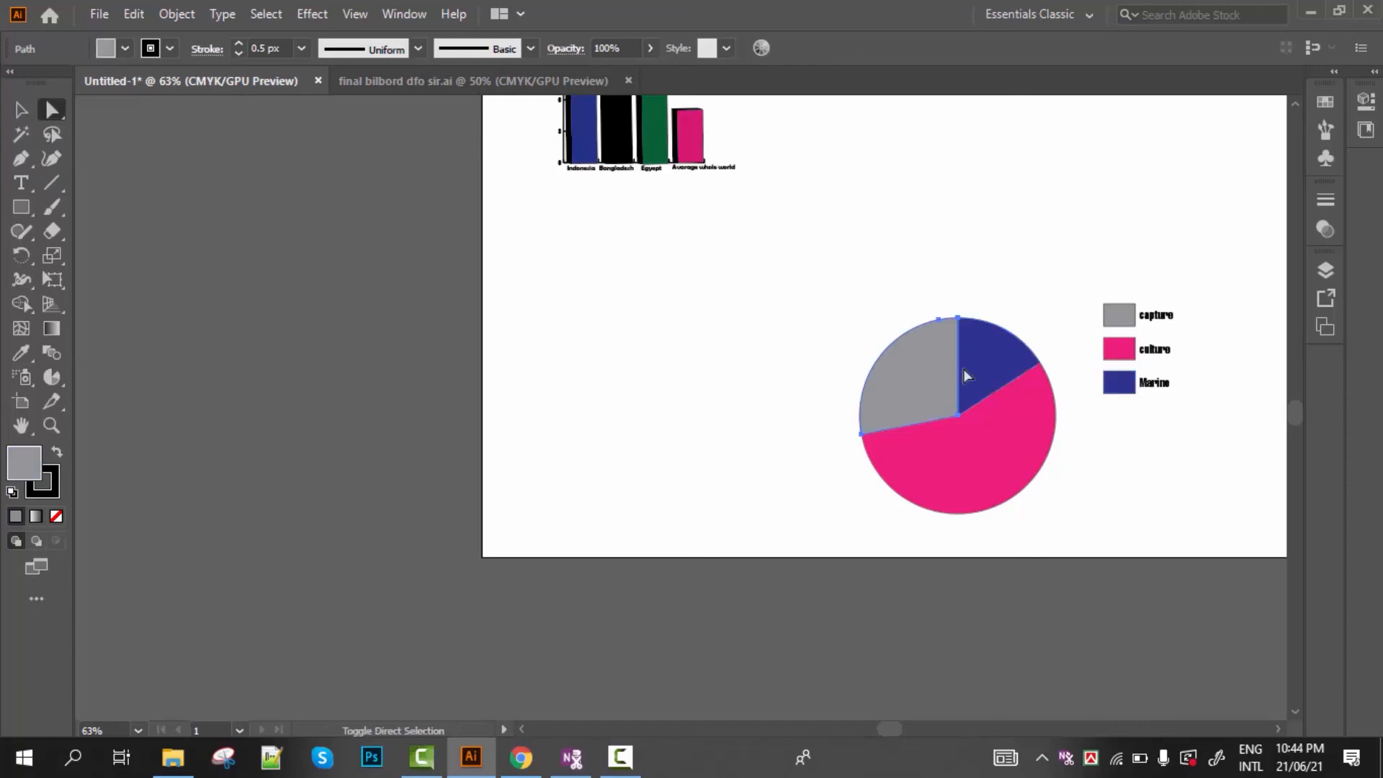
pyautogui.click(1119, 321)
pyautogui.keyDown('shift'); pyautogui.click(125, 48); pyautogui.keyUp('shift')
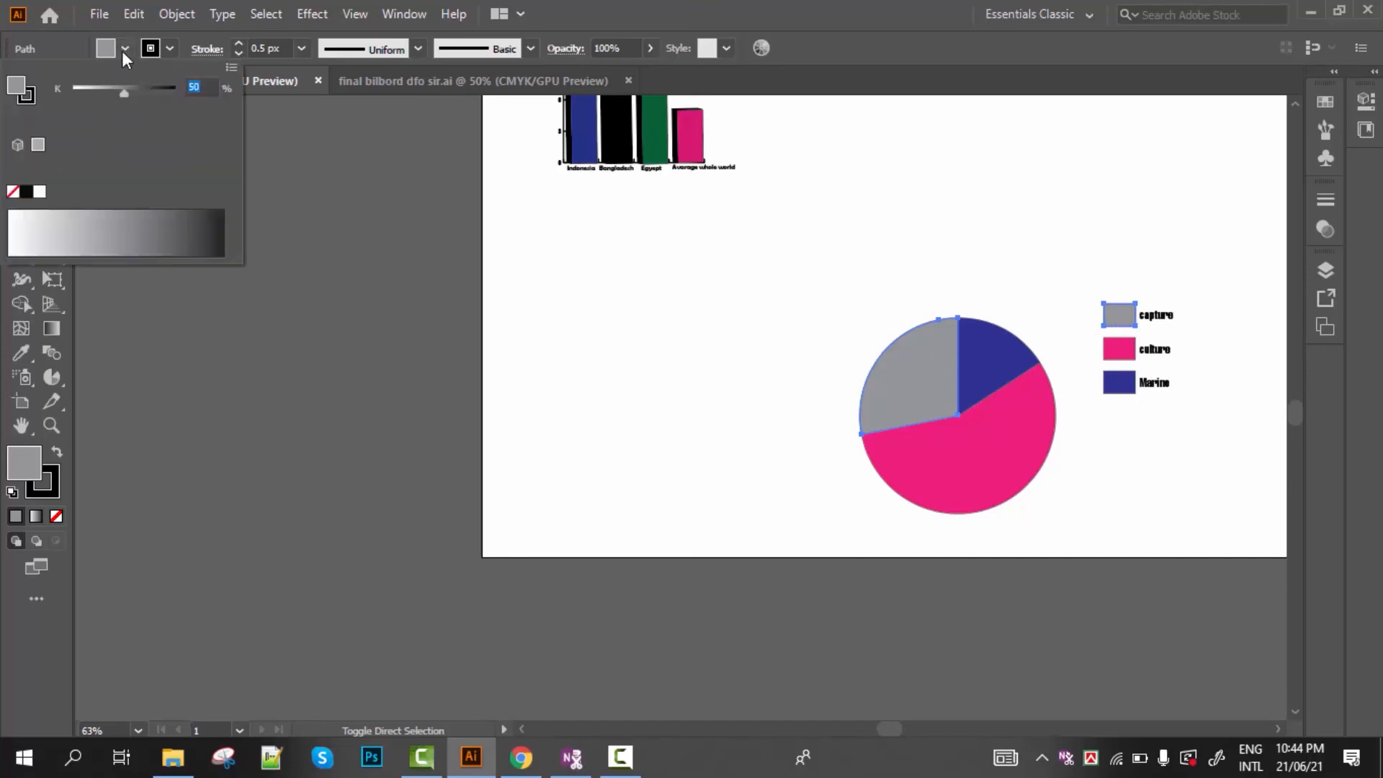
pyautogui.click(124, 48)
pyautogui.click(123, 49)
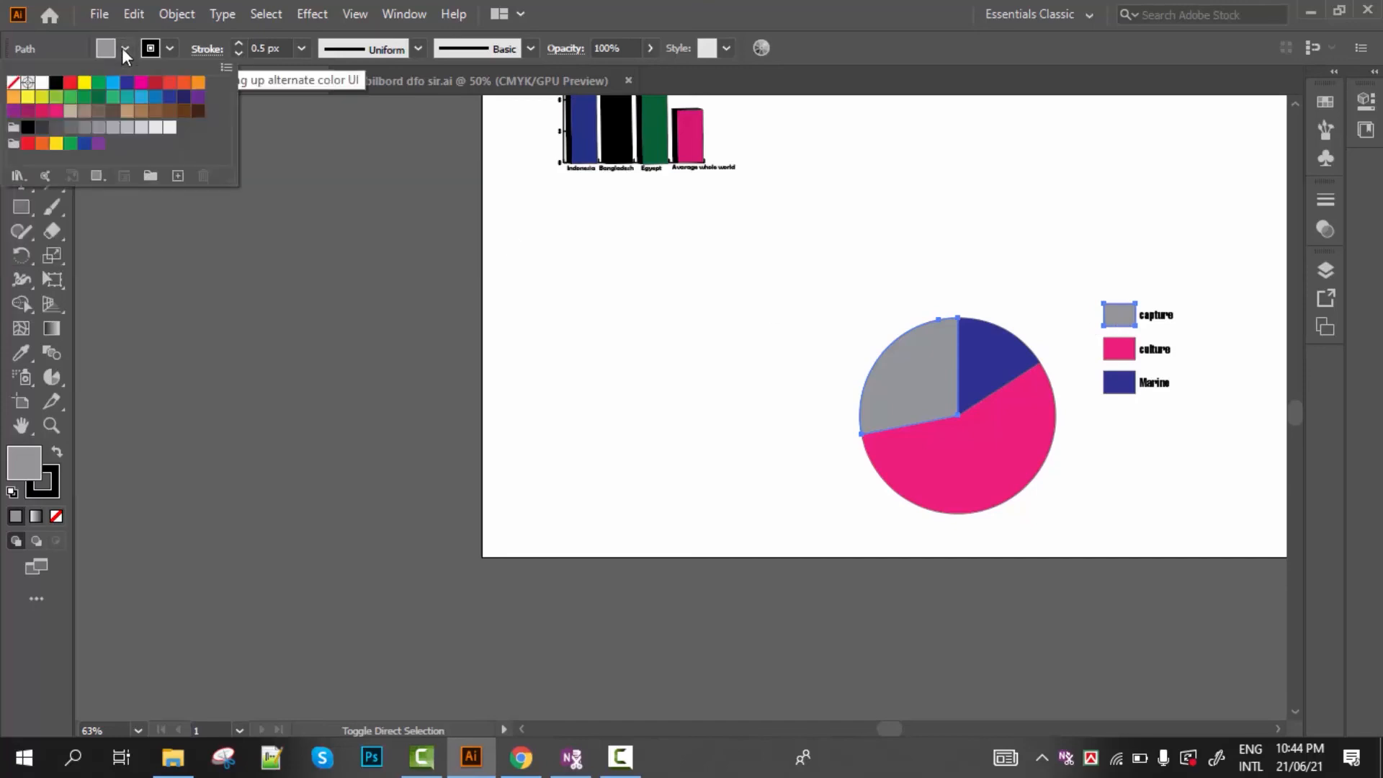
pyautogui.click(99, 96)
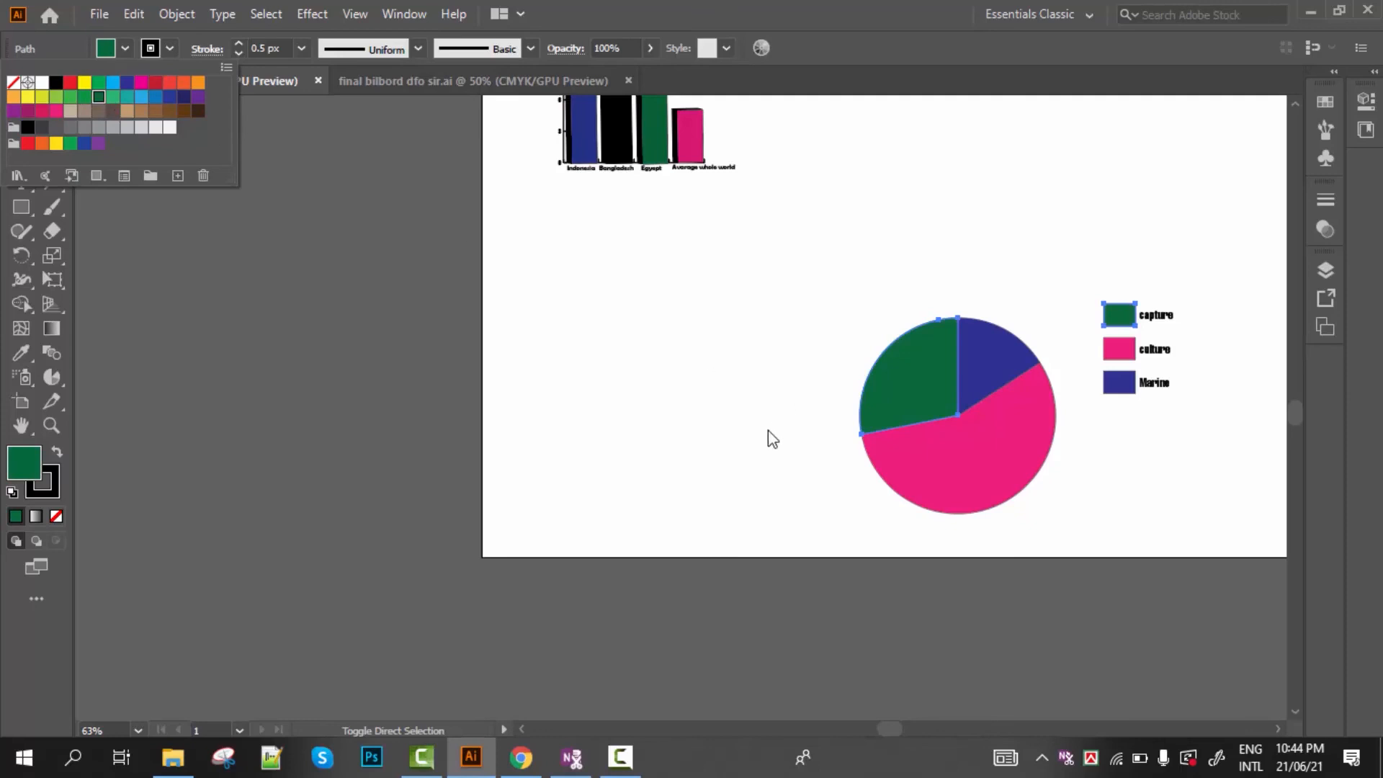
# Pull the pink, green and blue pie slices slightly apart, leaving only a narrow gap around the pink one
pyautogui.scroll(-1, 768, 433)
pyautogui.click(978, 424)
pyautogui.moveTo(982, 425); pyautogui.dragTo(988, 441)
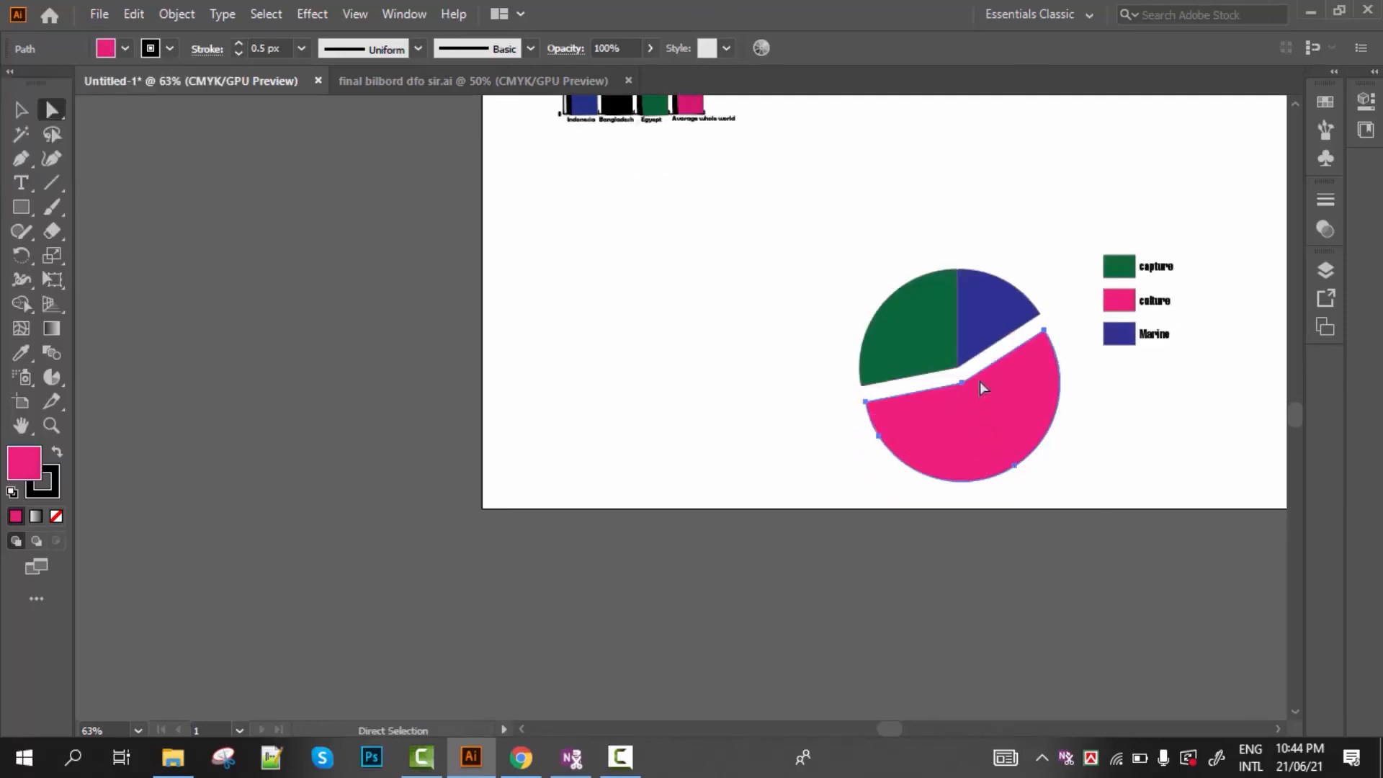
pyautogui.click(925, 345)
pyautogui.moveTo(922, 345); pyautogui.dragTo(912, 346)
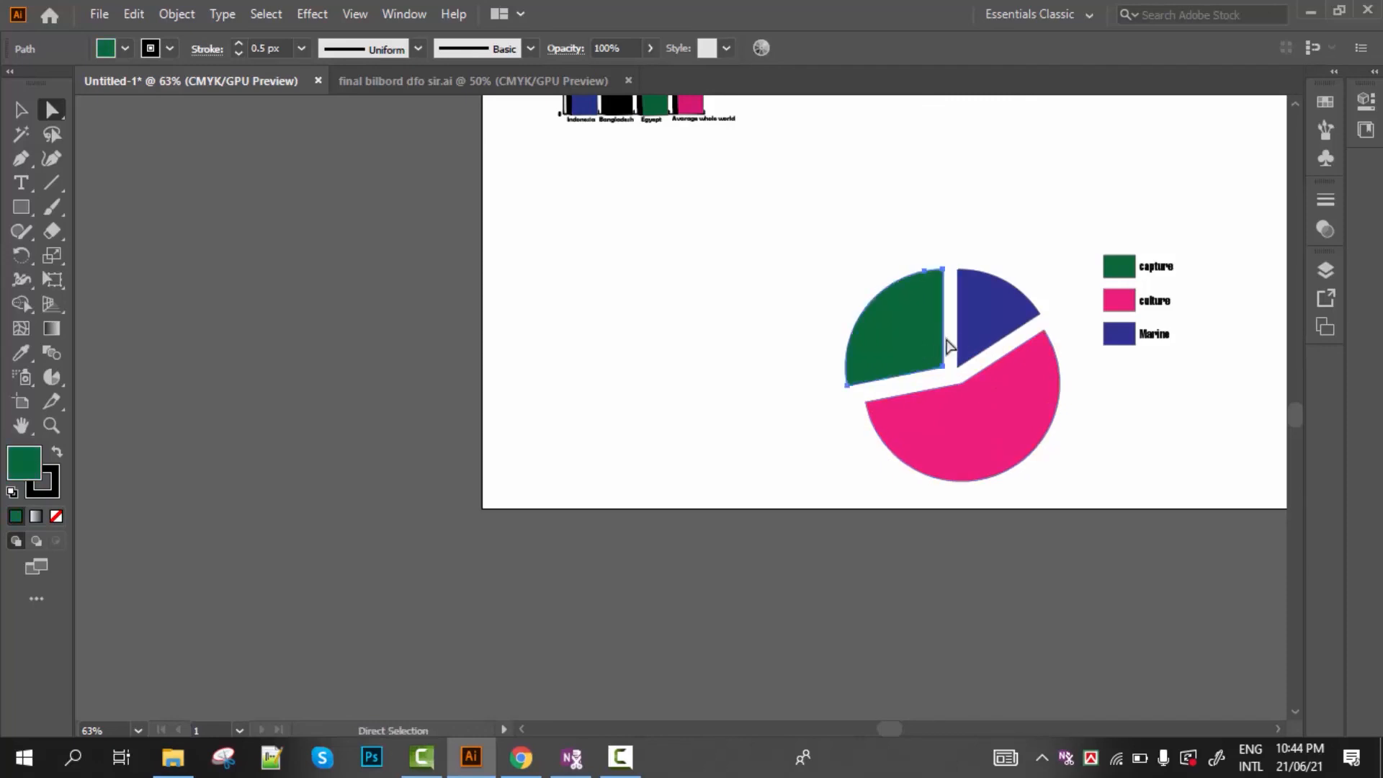
pyautogui.click(991, 336)
pyautogui.moveTo(992, 336); pyautogui.dragTo(1001, 327)
pyautogui.click(1083, 475)
pyautogui.click(977, 453)
pyautogui.moveTo(974, 448); pyautogui.dragTo(964, 438)
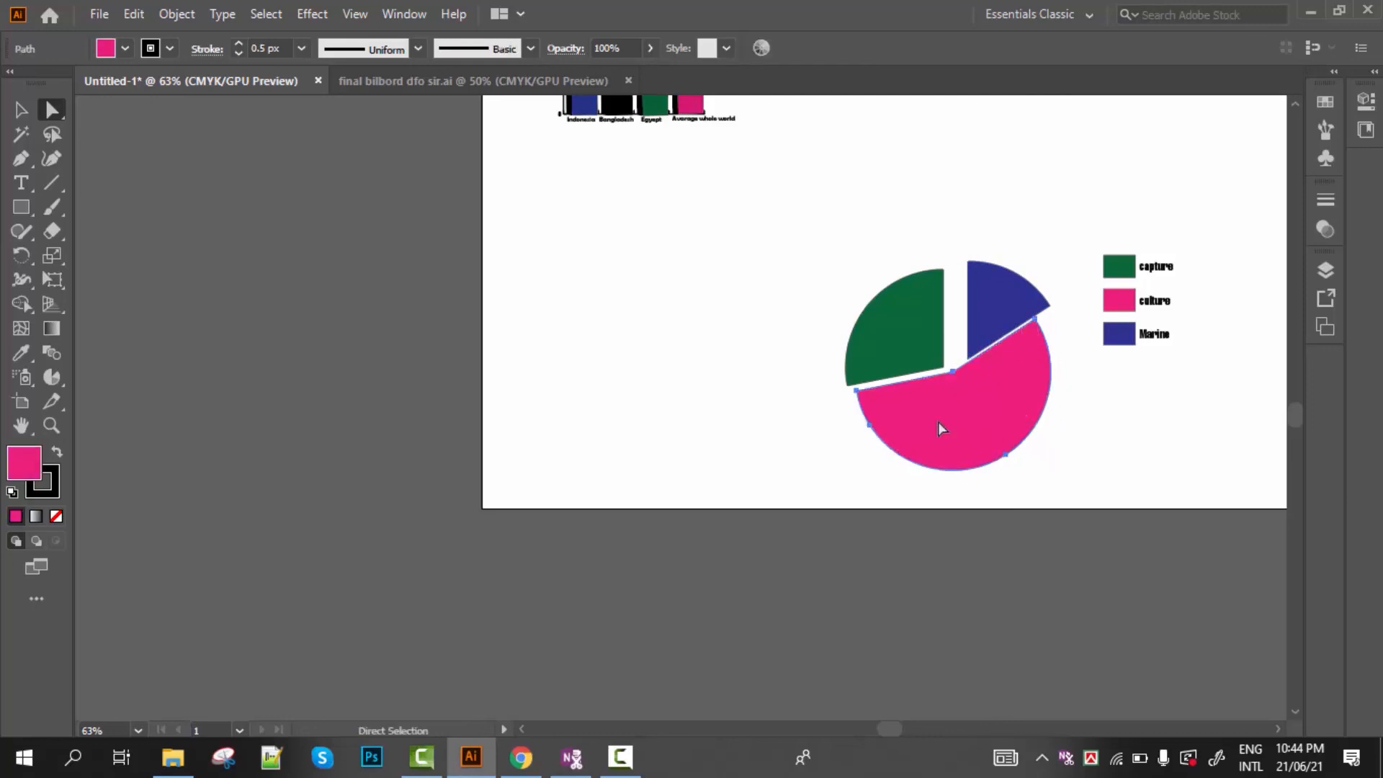
# Undo the moves that pulled the pie slices apart, restoring the closed pie graph
pyautogui.hotkey('ctrl', 'z')
pyautogui.hotkey('ctrl', 'z')
pyautogui.hotkey('ctrl', 'z')
pyautogui.hotkey('ctrl', 'z')
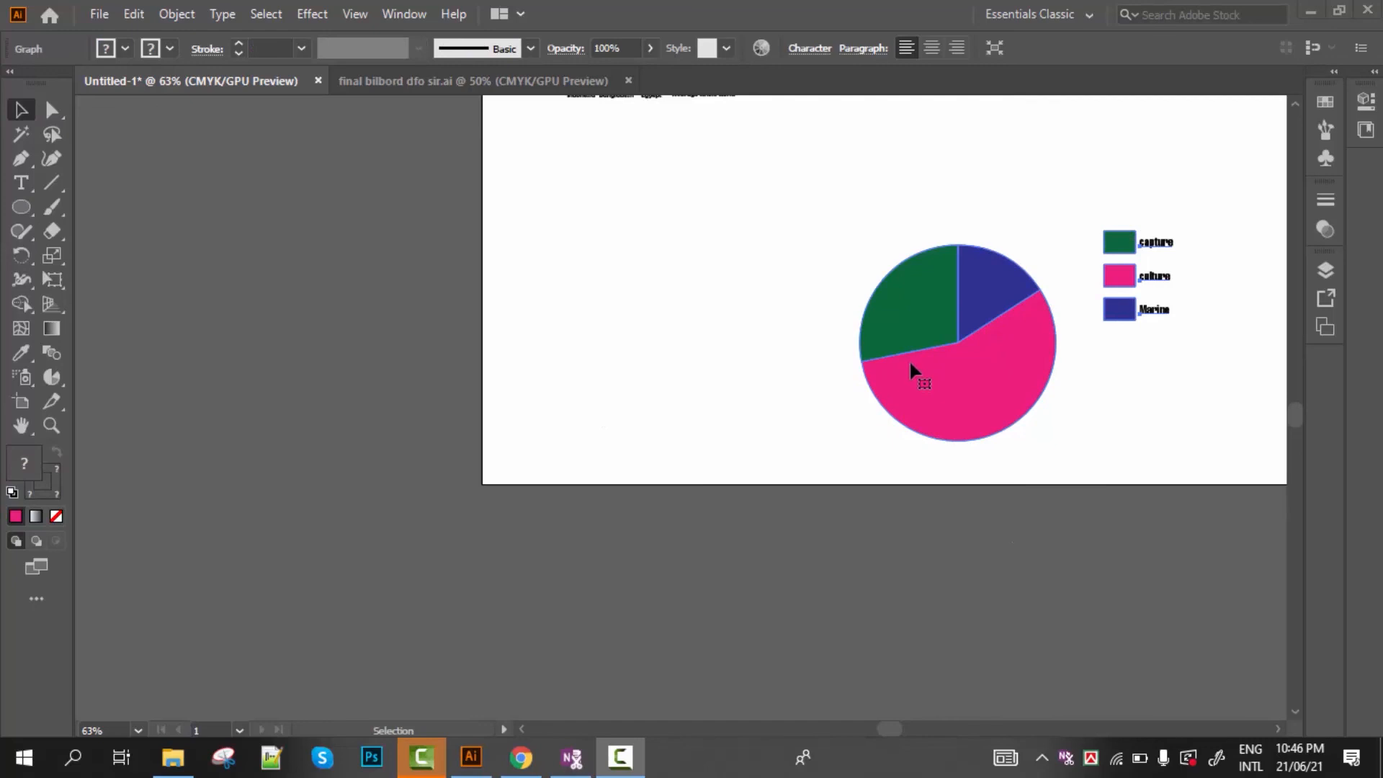
pyautogui.scroll(1, 909, 357)
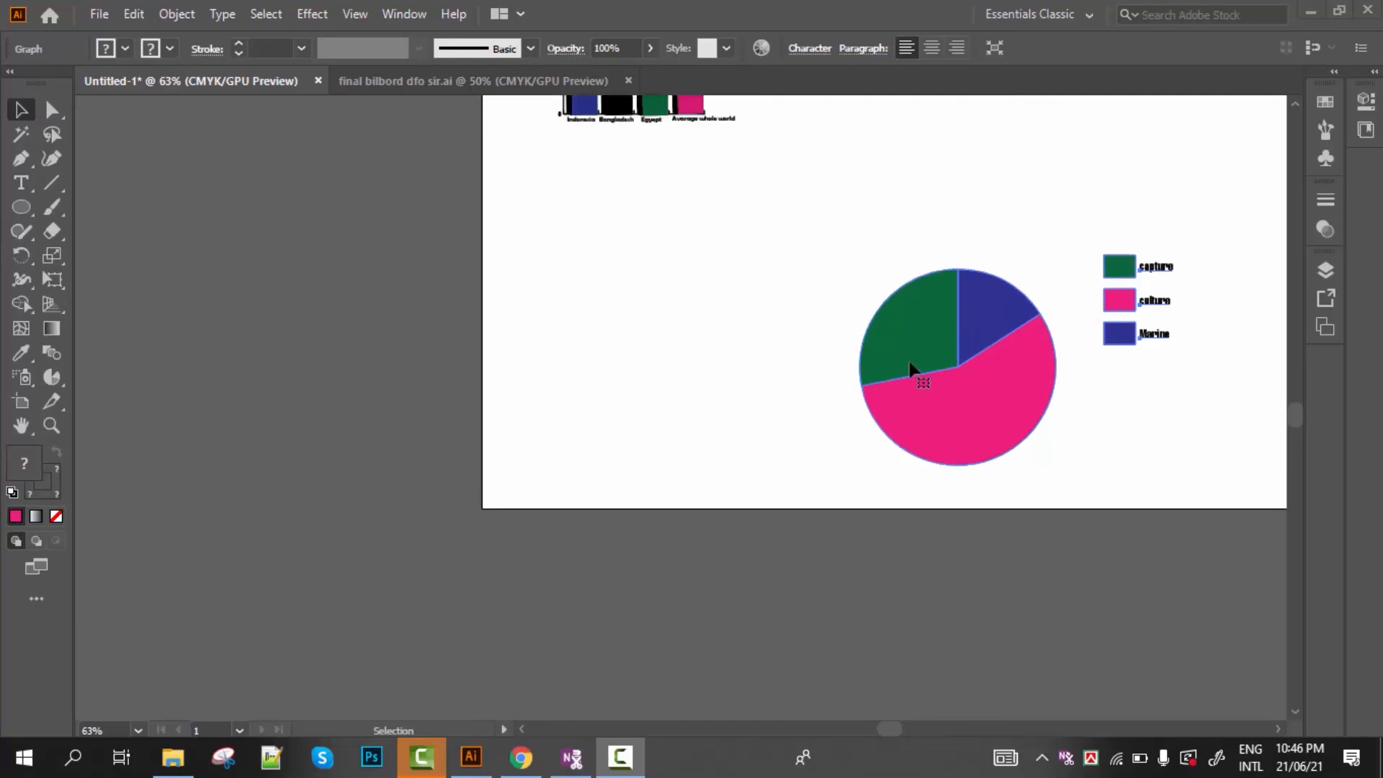
# Ungroup the pie graph into ordinary artwork, accepting the loss of its graph data, and ungroup the resulting slices and legend boxes once more
pyautogui.moveTo(846, 279); pyautogui.dragTo(1024, 463)
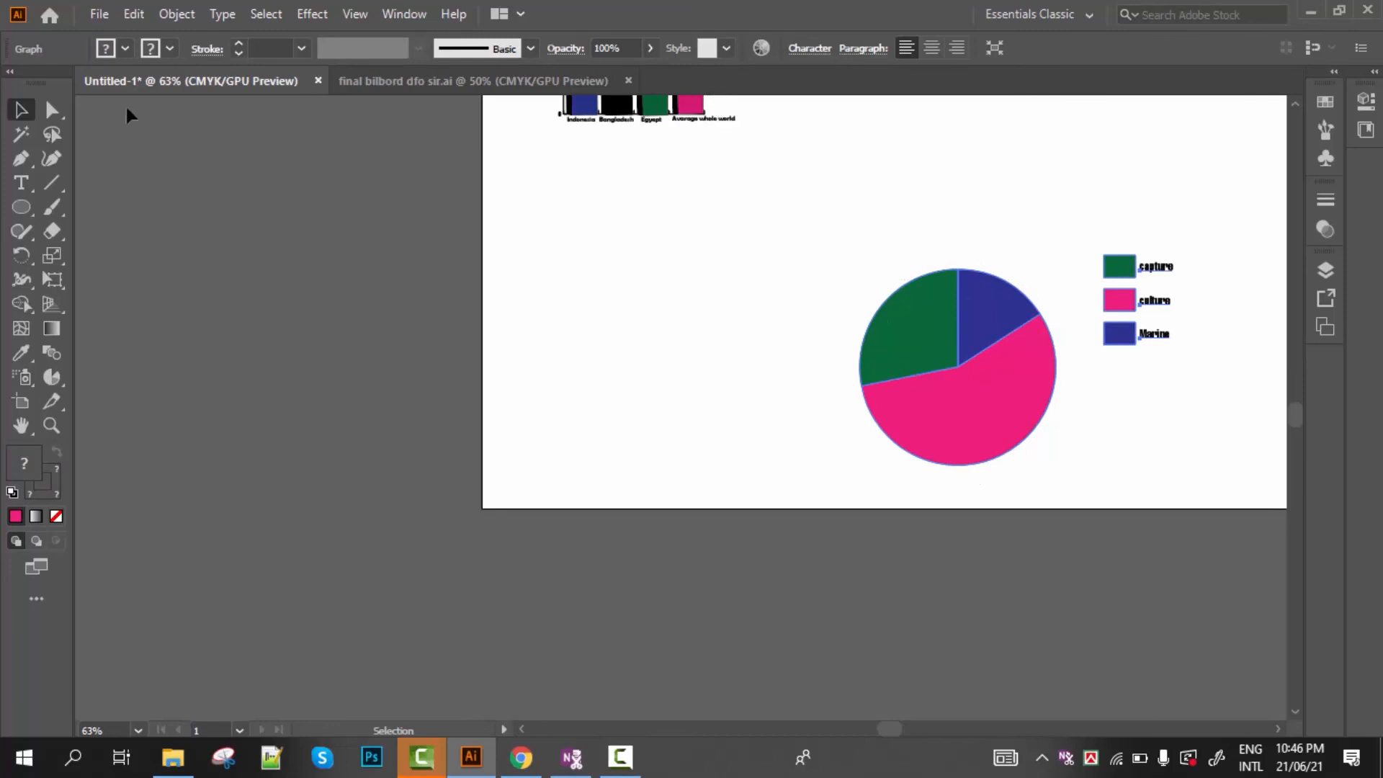
pyautogui.click(169, 15)
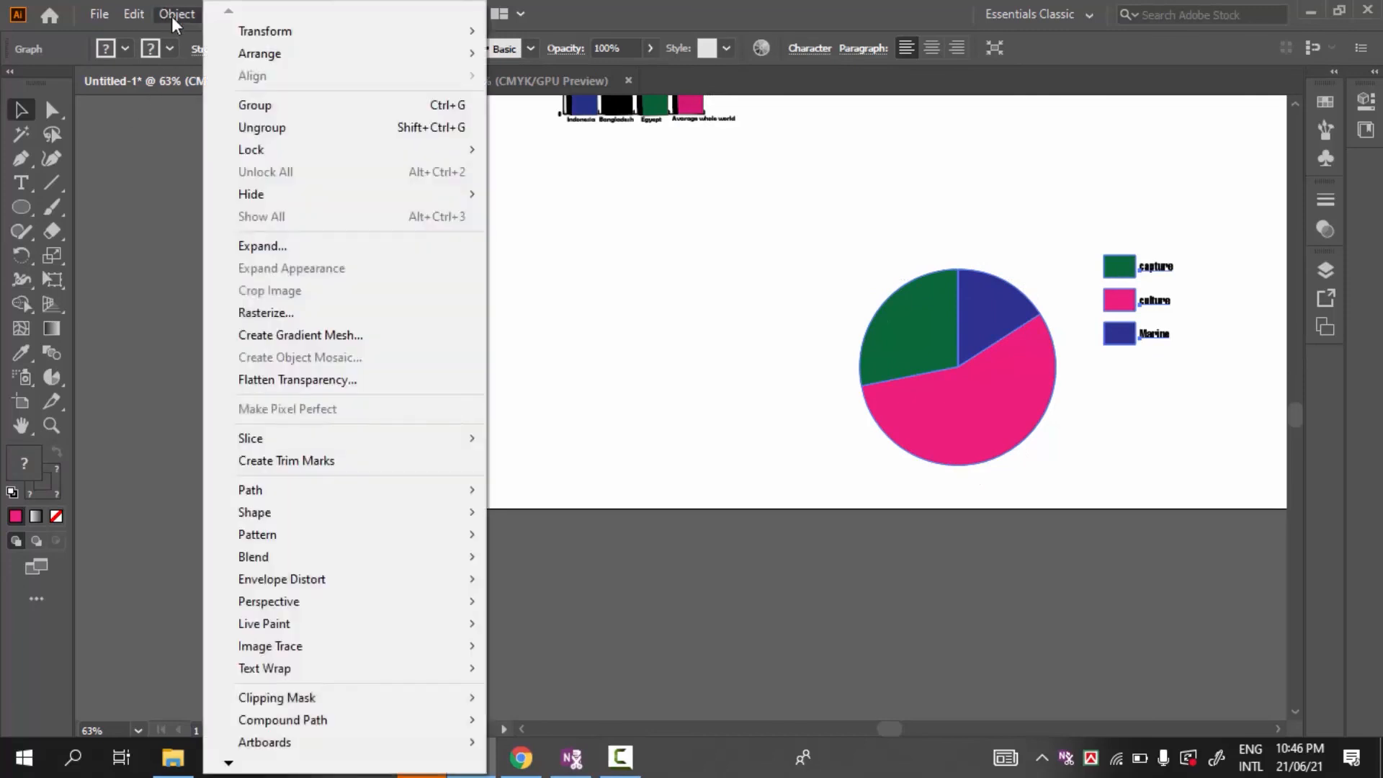
pyautogui.click(253, 124)
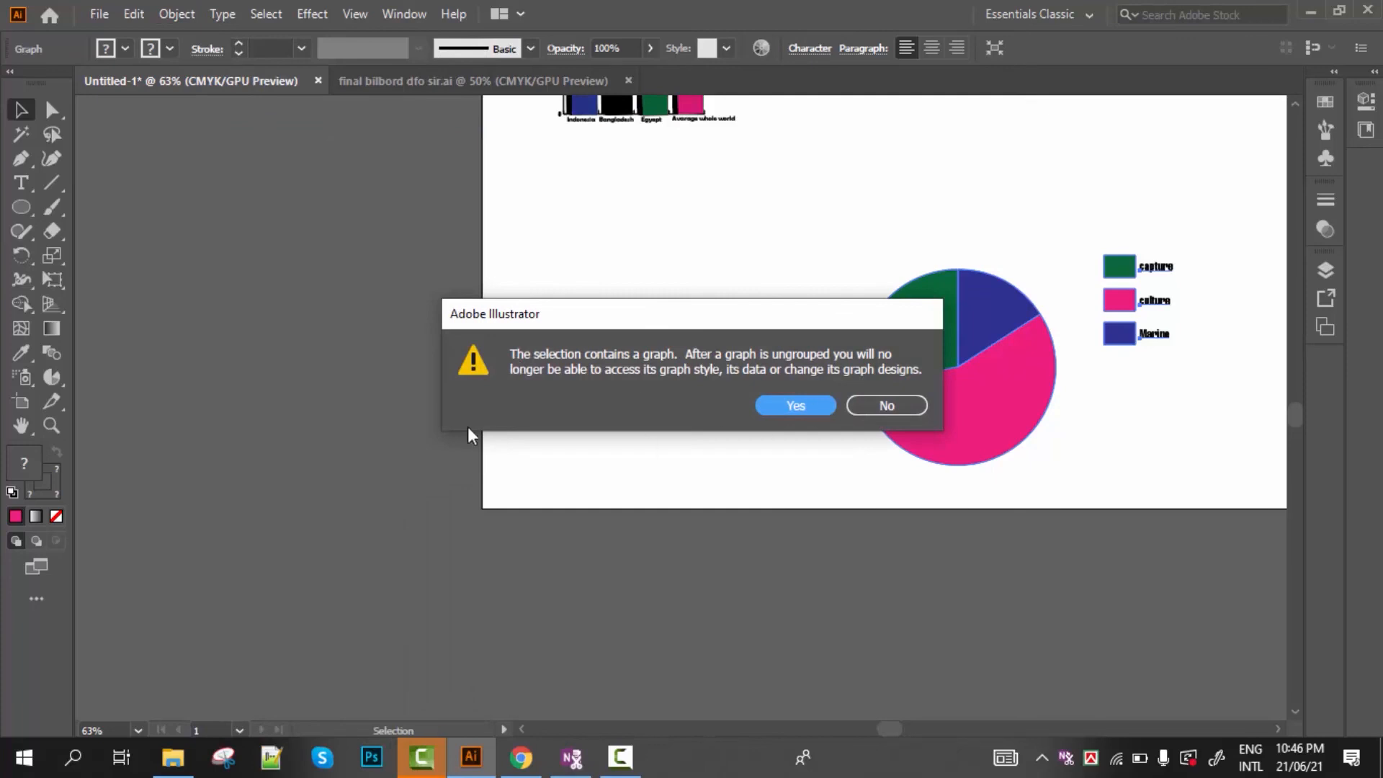
pyautogui.click(795, 404)
pyautogui.click(569, 387)
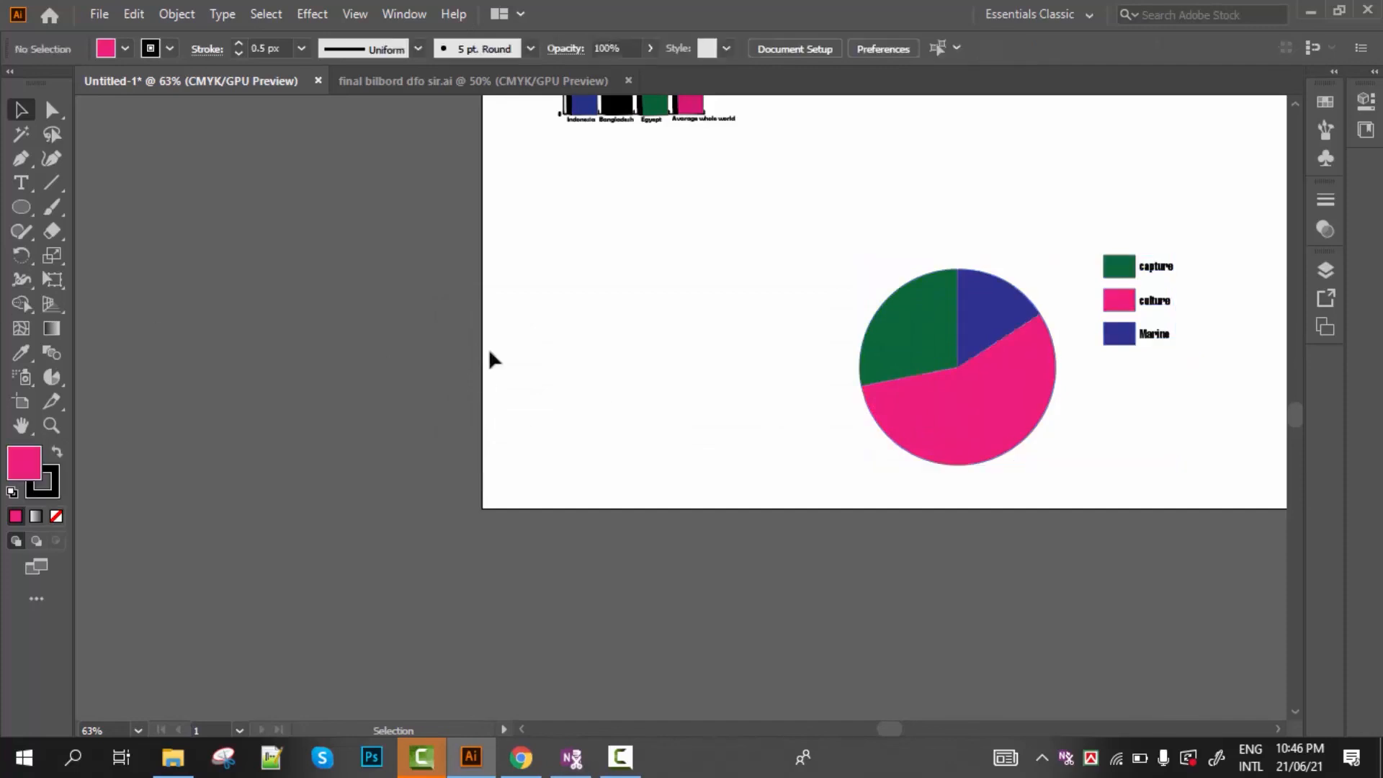
pyautogui.rightClick(969, 389)
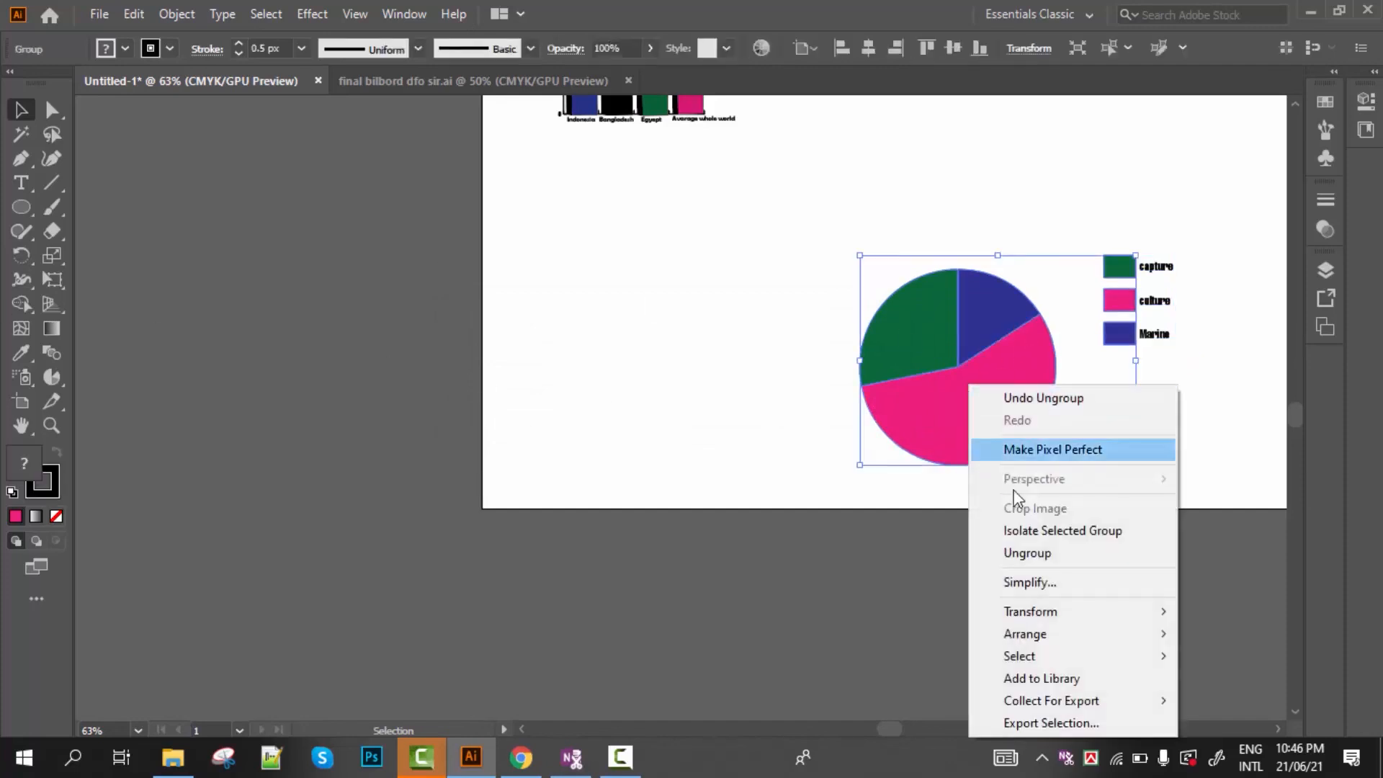
pyautogui.click(1037, 553)
pyautogui.click(787, 447)
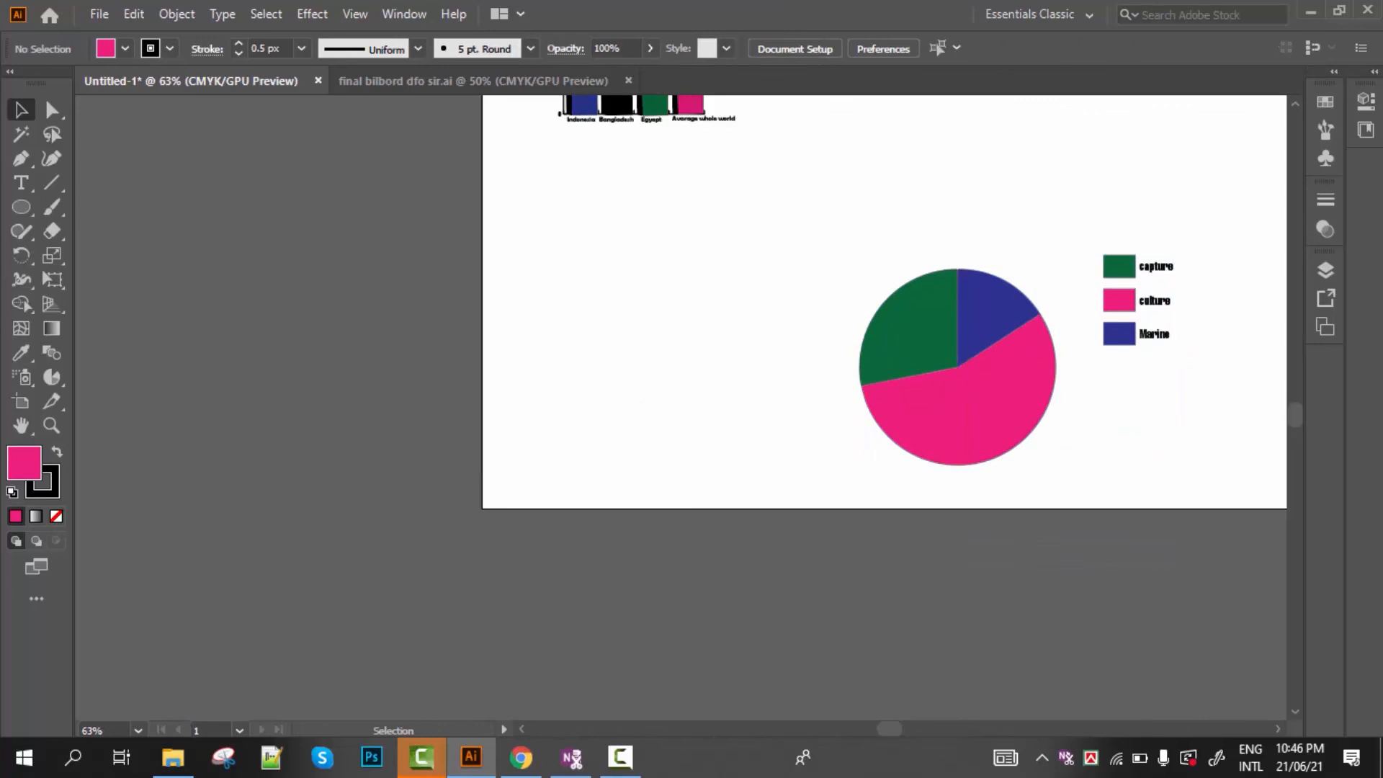
# Draw a smaller circle centred on the pie's midpoint, with a radius of roughly three fifths of the pie's
pyautogui.moveTo(21, 207); pyautogui.dragTo(129, 252)
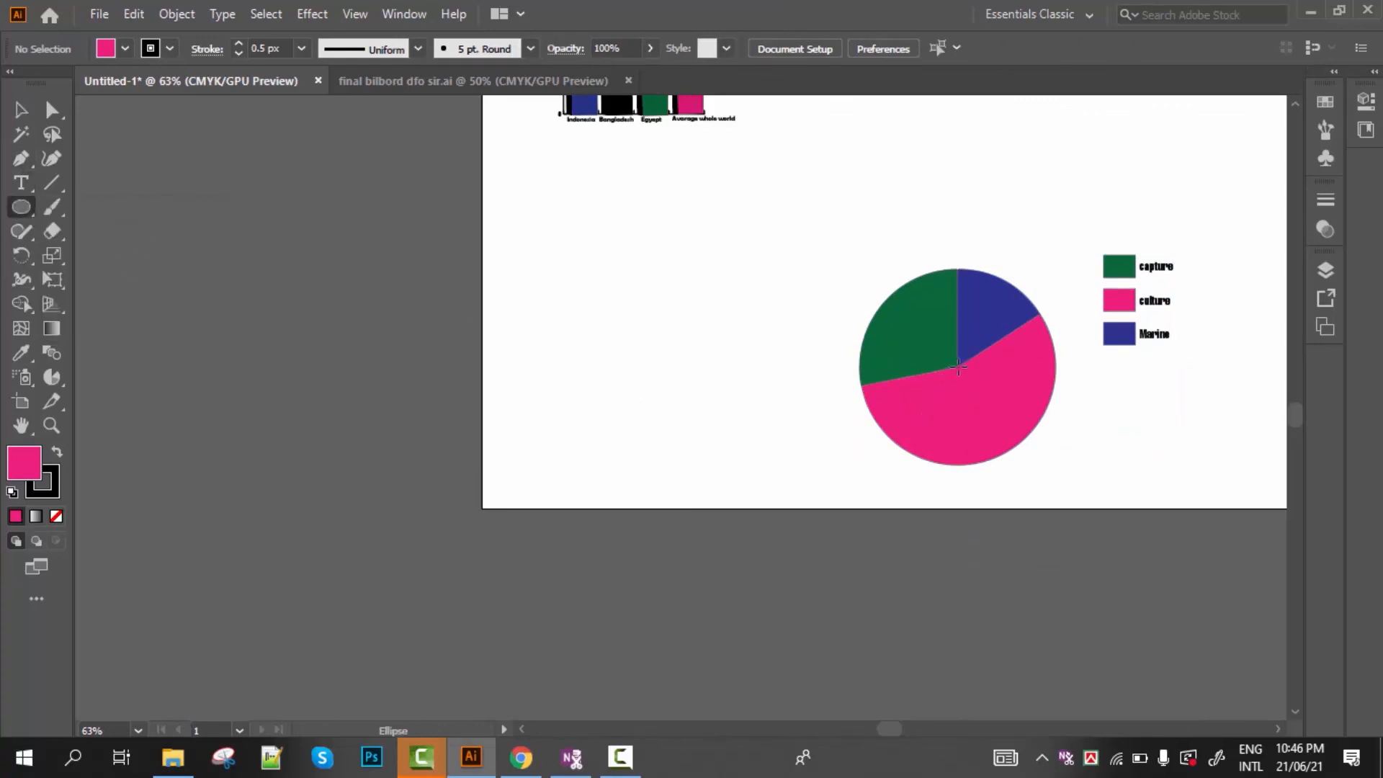
pyautogui.moveTo(957, 367); pyautogui.dragTo(991, 427)
pyautogui.click(21, 110)
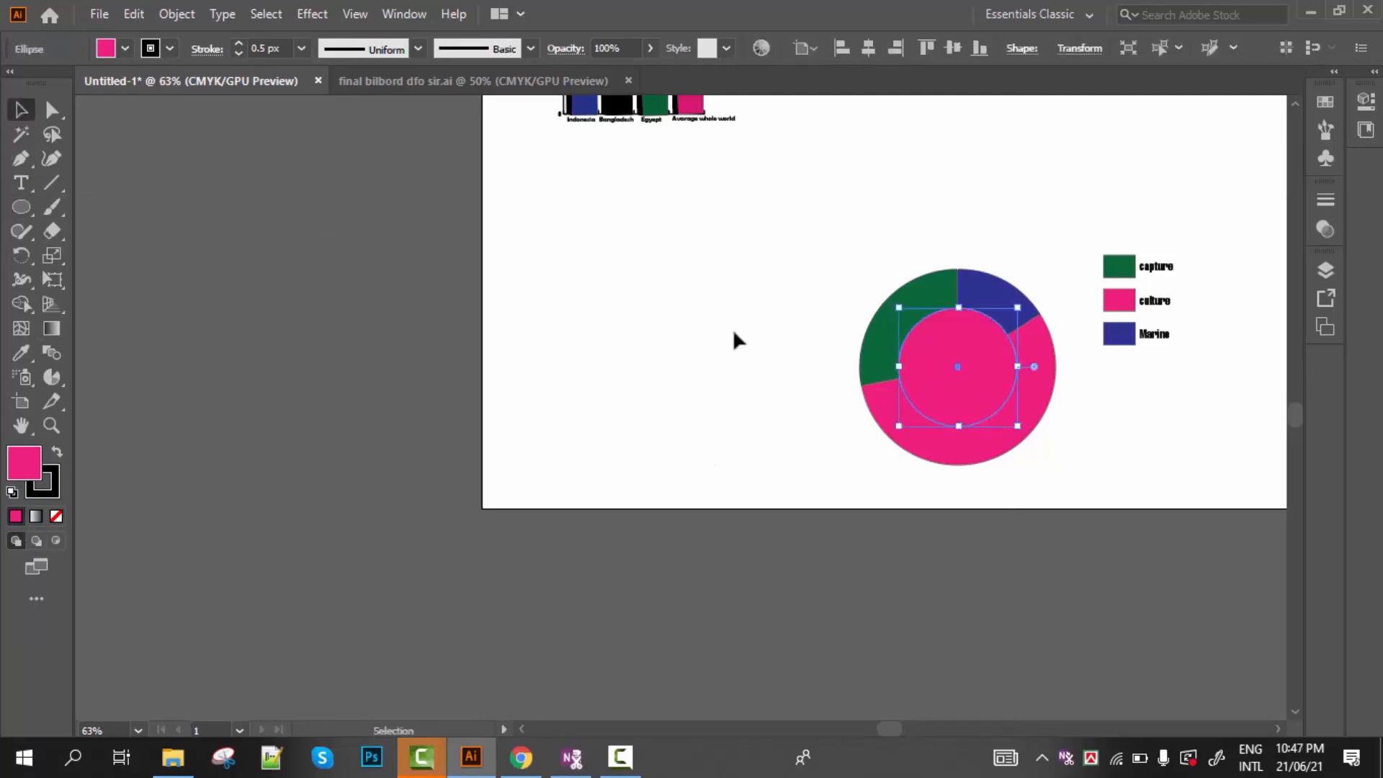
# Cut the inner circle area out of the pie with the Shape Builder tool, turning the pie into a ring
pyautogui.moveTo(830, 258); pyautogui.dragTo(1063, 506)
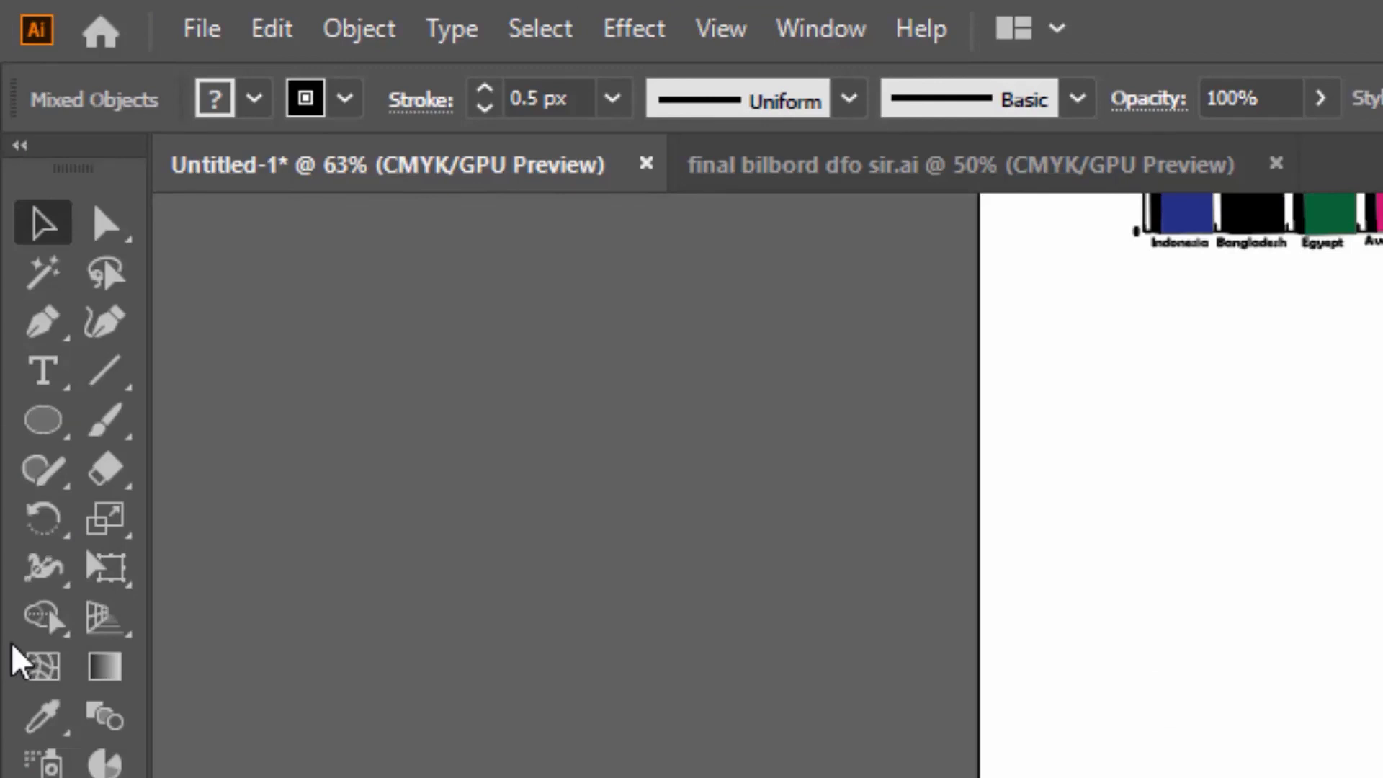
pyautogui.moveTo(58, 623); pyautogui.dragTo(262, 639)
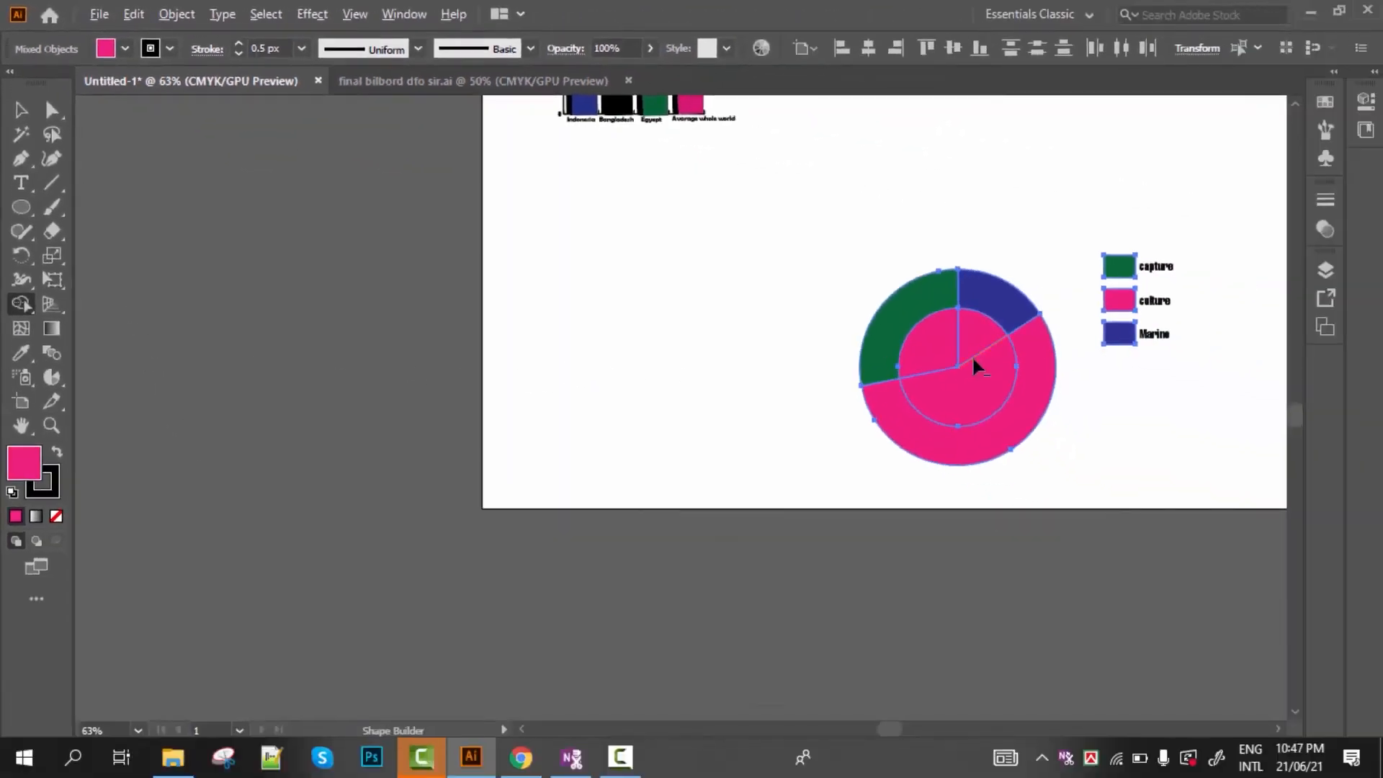
pyautogui.moveTo(972, 386)
pyautogui.mouseDown()
pyautogui.moveTo(940, 358)
pyautogui.moveTo(955, 332)
pyautogui.moveTo(976, 343)
pyautogui.moveTo(962, 383)
pyautogui.mouseUp()
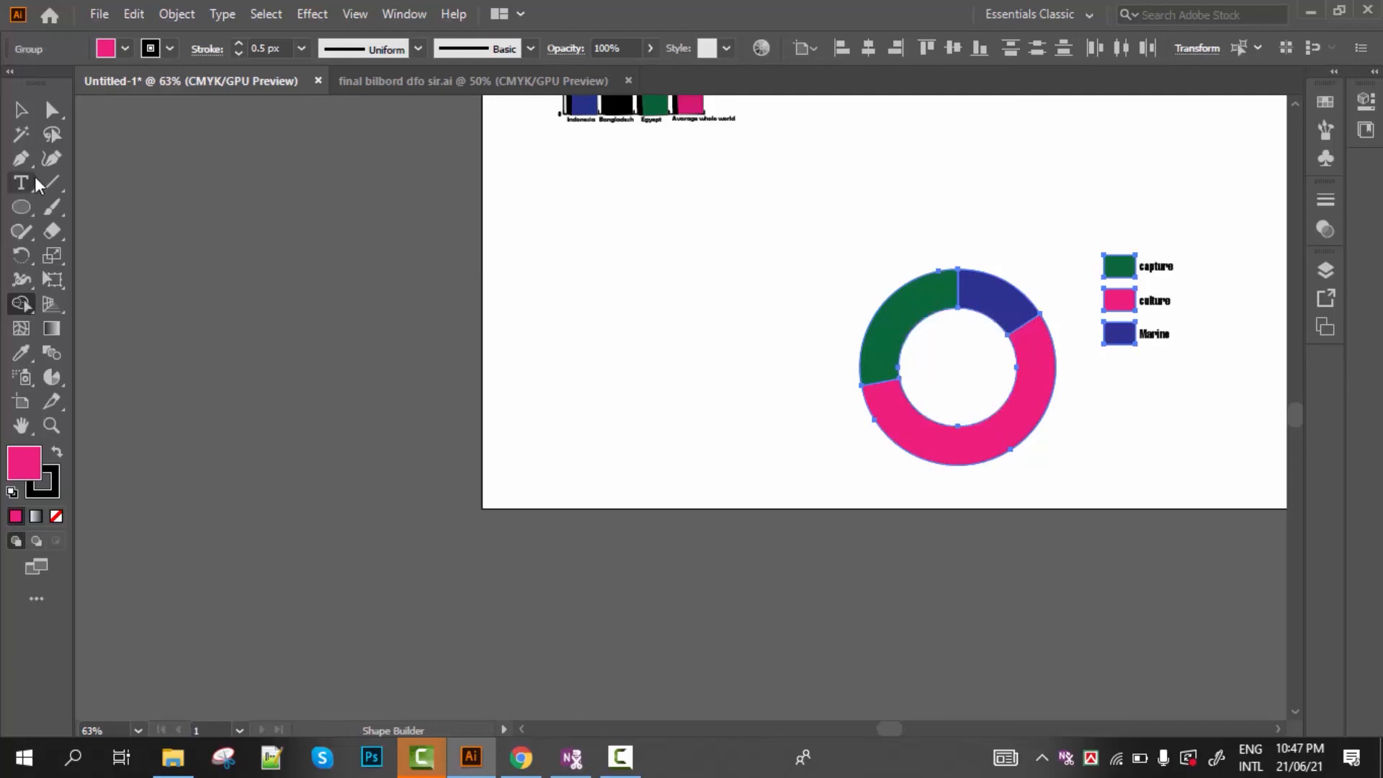
pyautogui.click(21, 110)
pyautogui.click(497, 360)
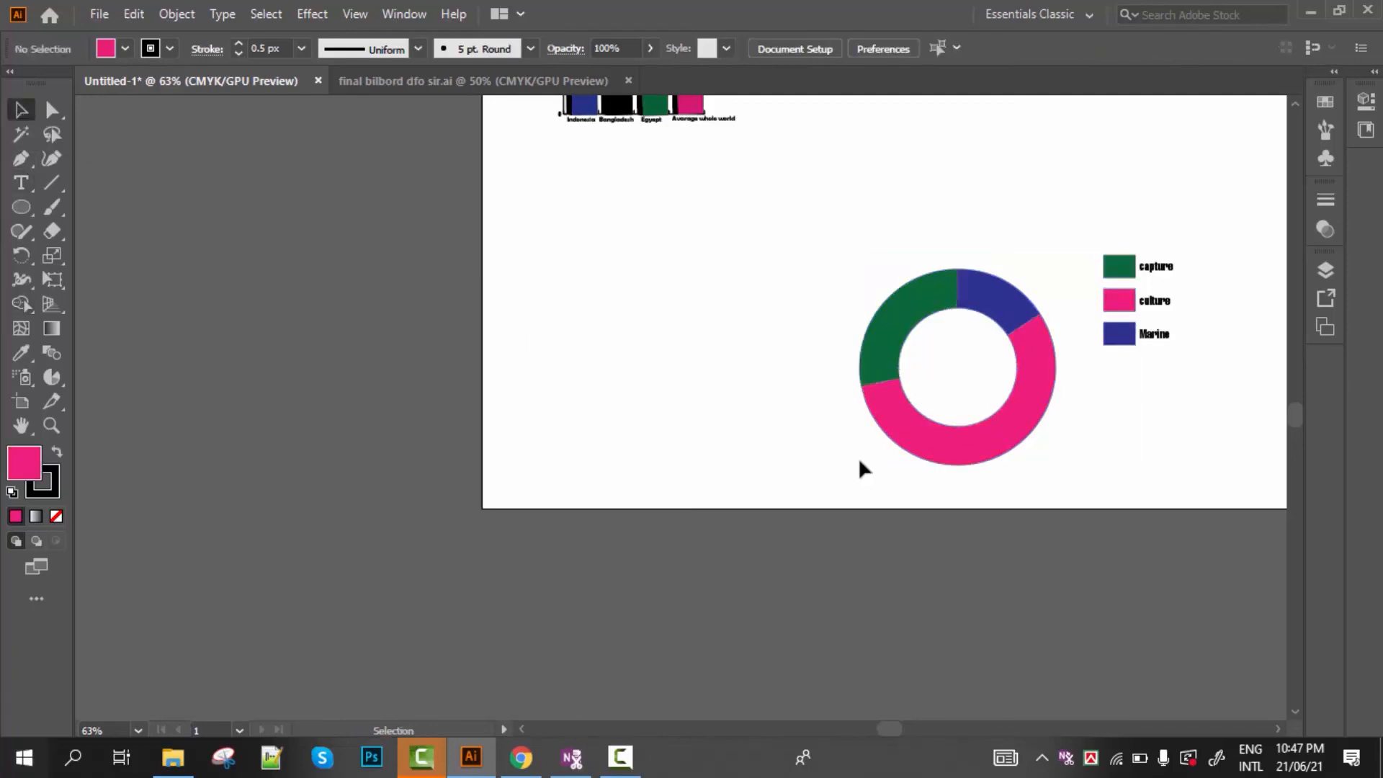
# Move the ring and its three legend boxes up and to the left, away from the legend labels
pyautogui.click(1028, 446)
pyautogui.moveTo(1015, 425); pyautogui.dragTo(954, 370)
pyautogui.click(1035, 451)
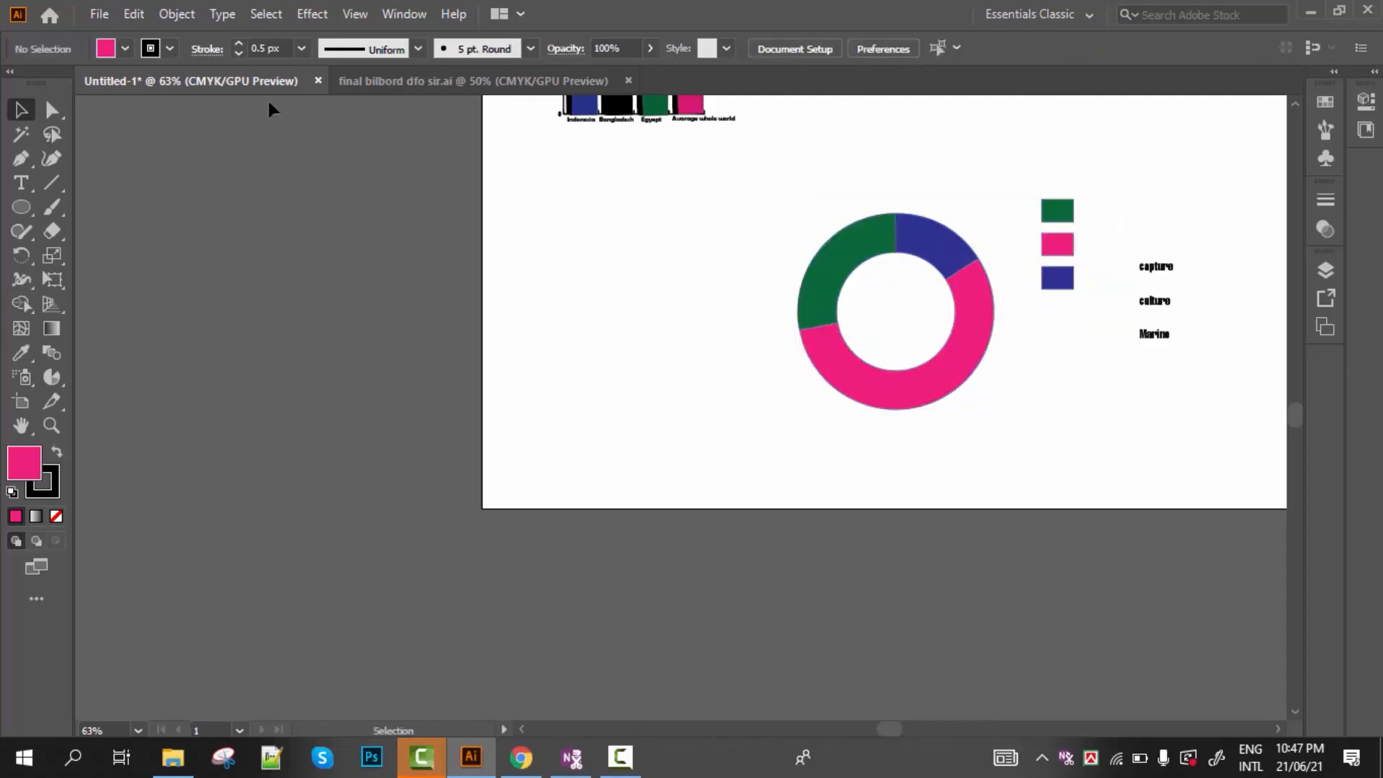
# Try a 3D Extrude & Bevel effect on the ring and legend boxes with 50 pt depth and rotation -2°, -5°, 2°
pyautogui.moveTo(829, 175); pyautogui.dragTo(984, 407)
pyautogui.click(313, 14)
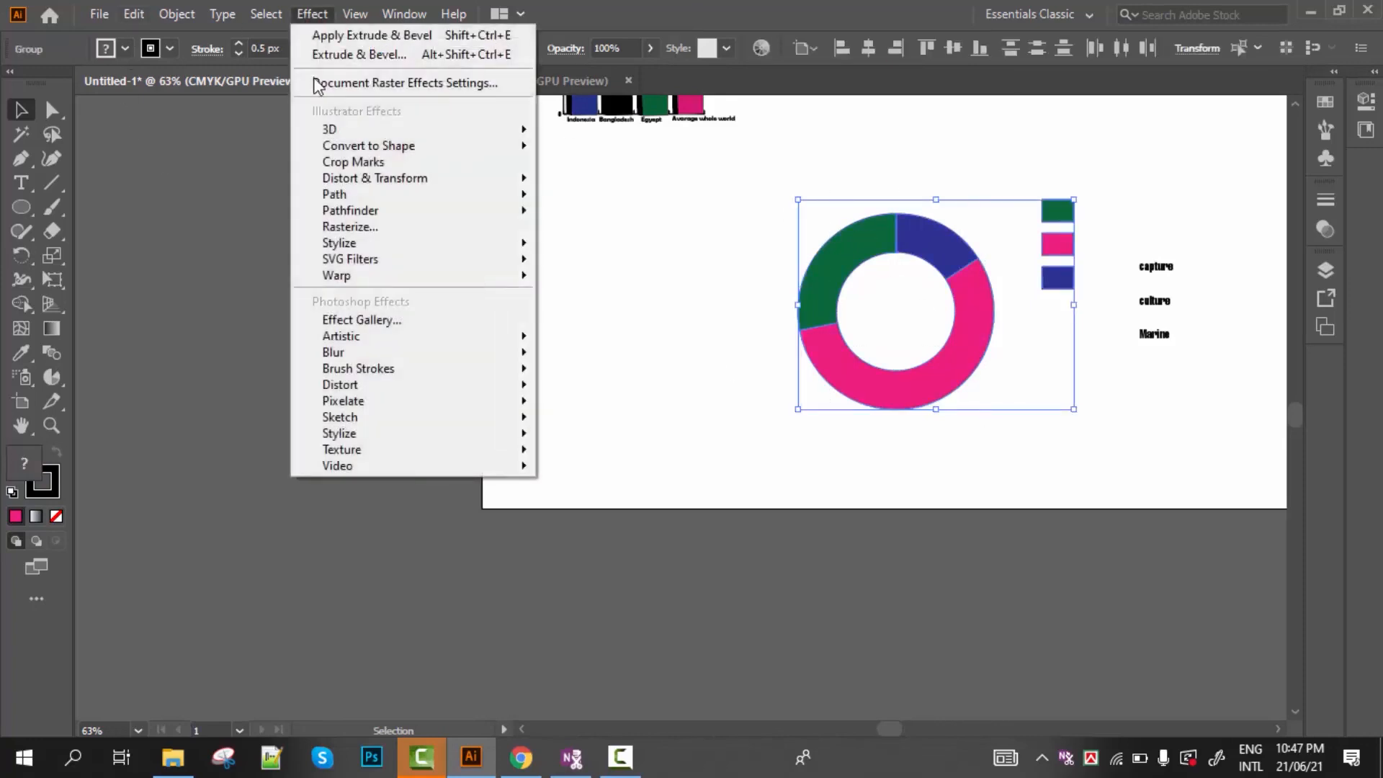
pyautogui.moveTo(339, 131)
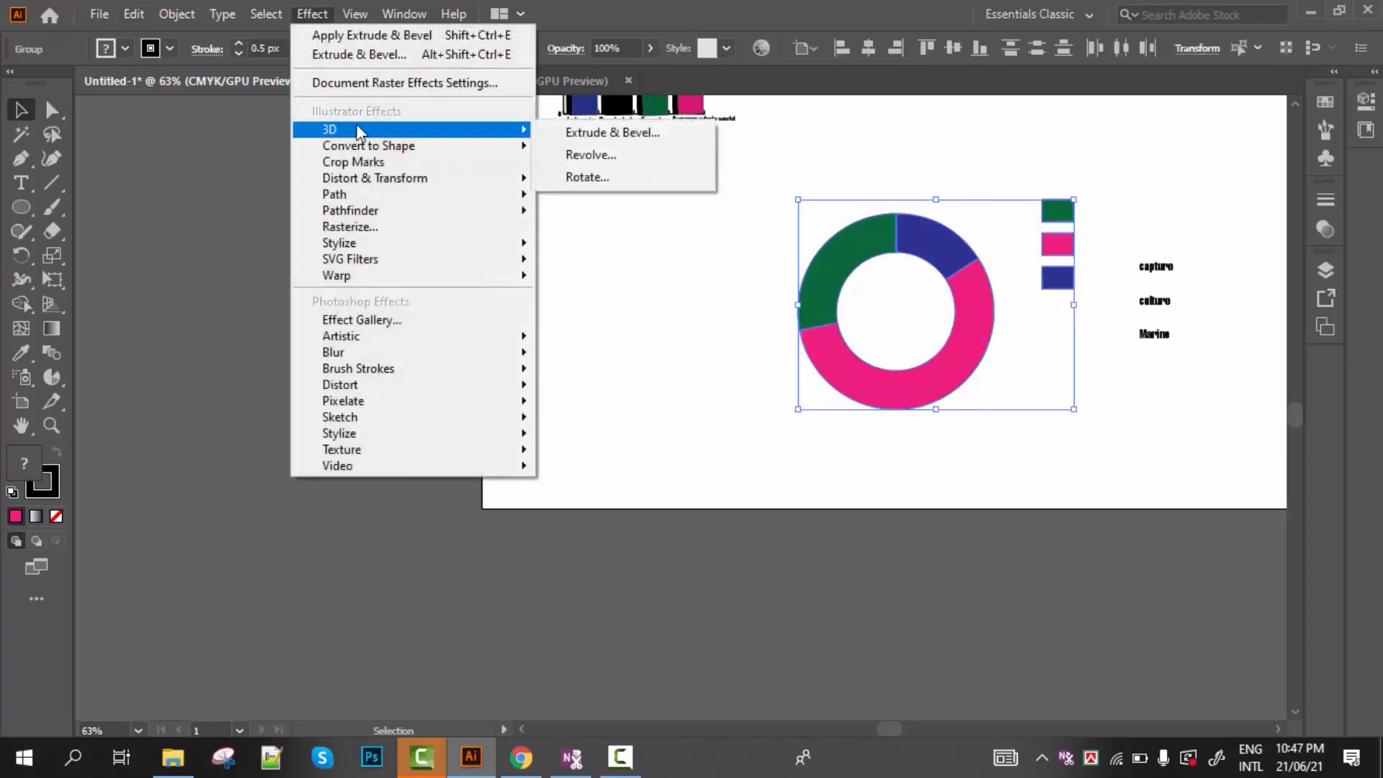
pyautogui.click(598, 136)
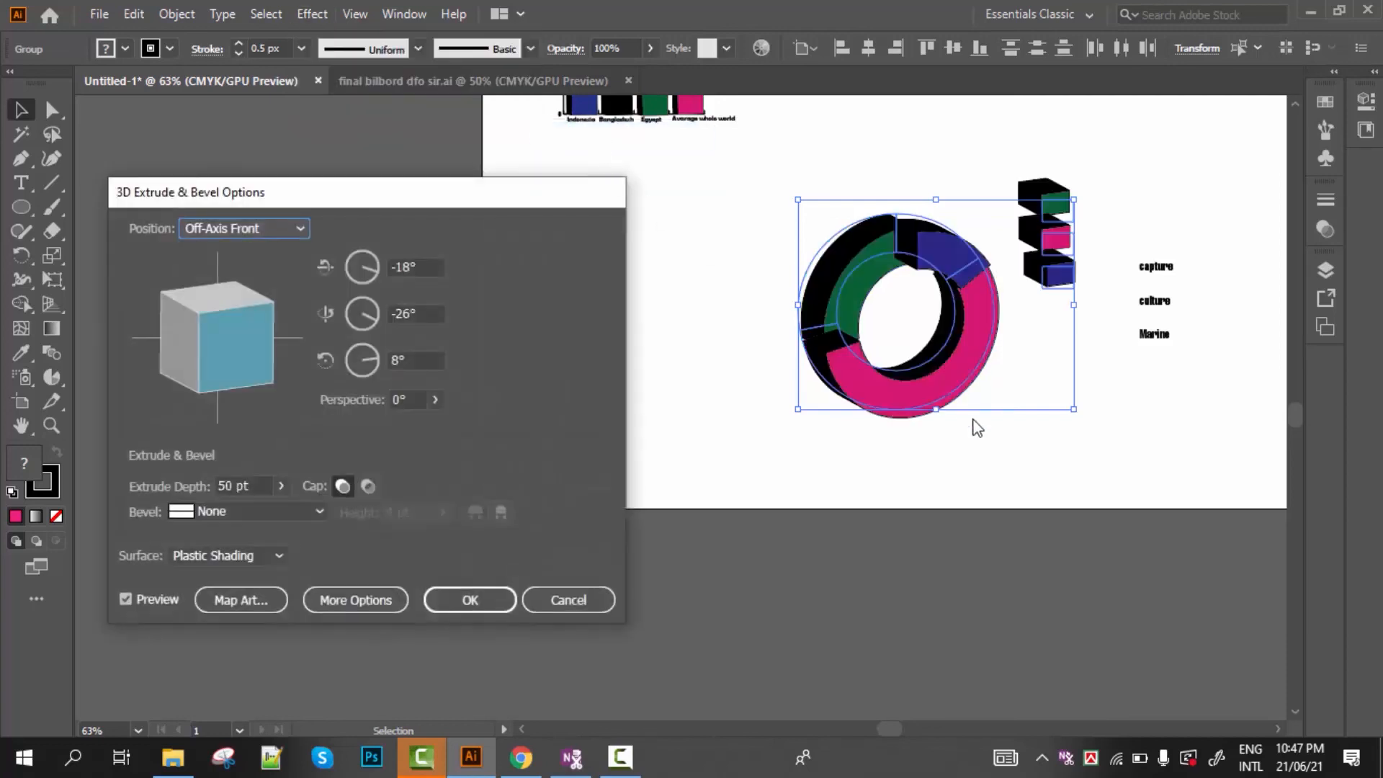
pyautogui.moveTo(203, 364); pyautogui.dragTo(214, 304)
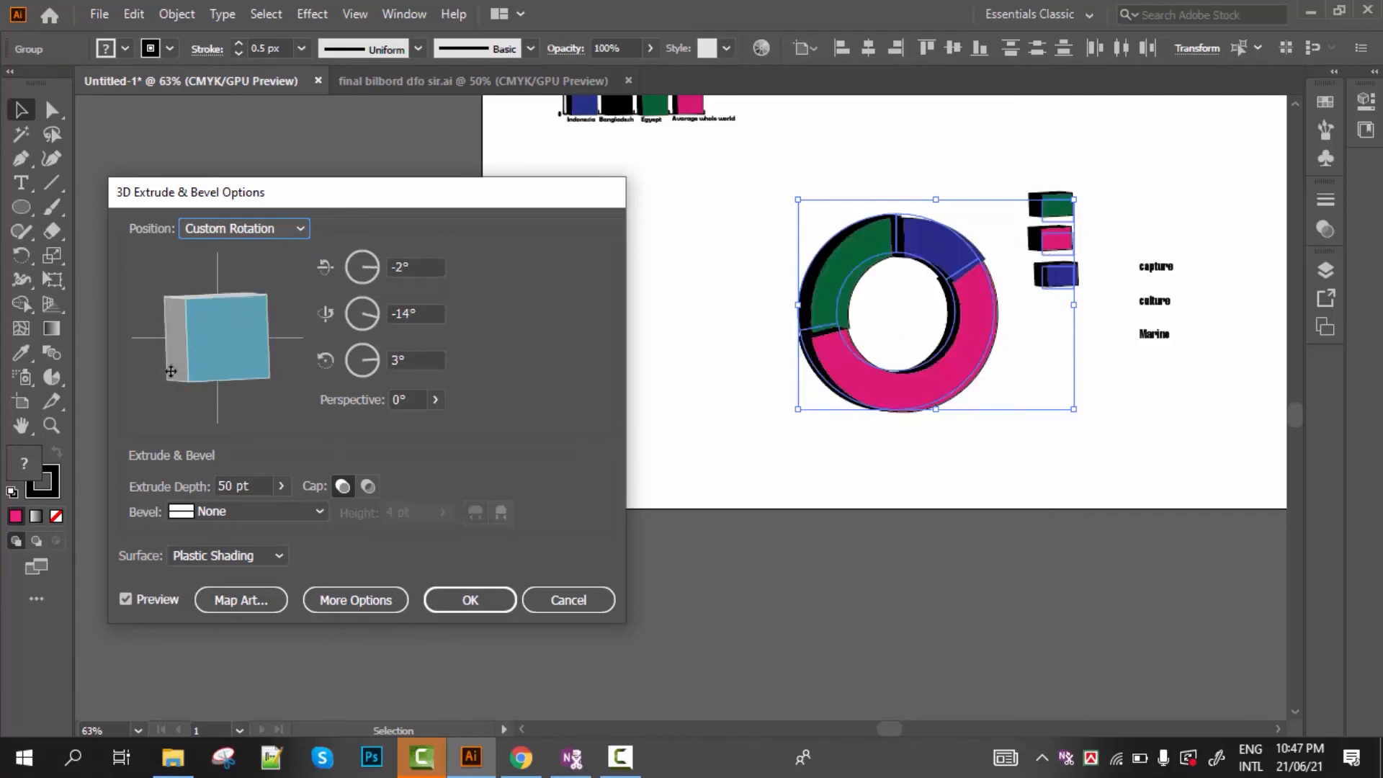
pyautogui.moveTo(185, 358); pyautogui.dragTo(184, 360)
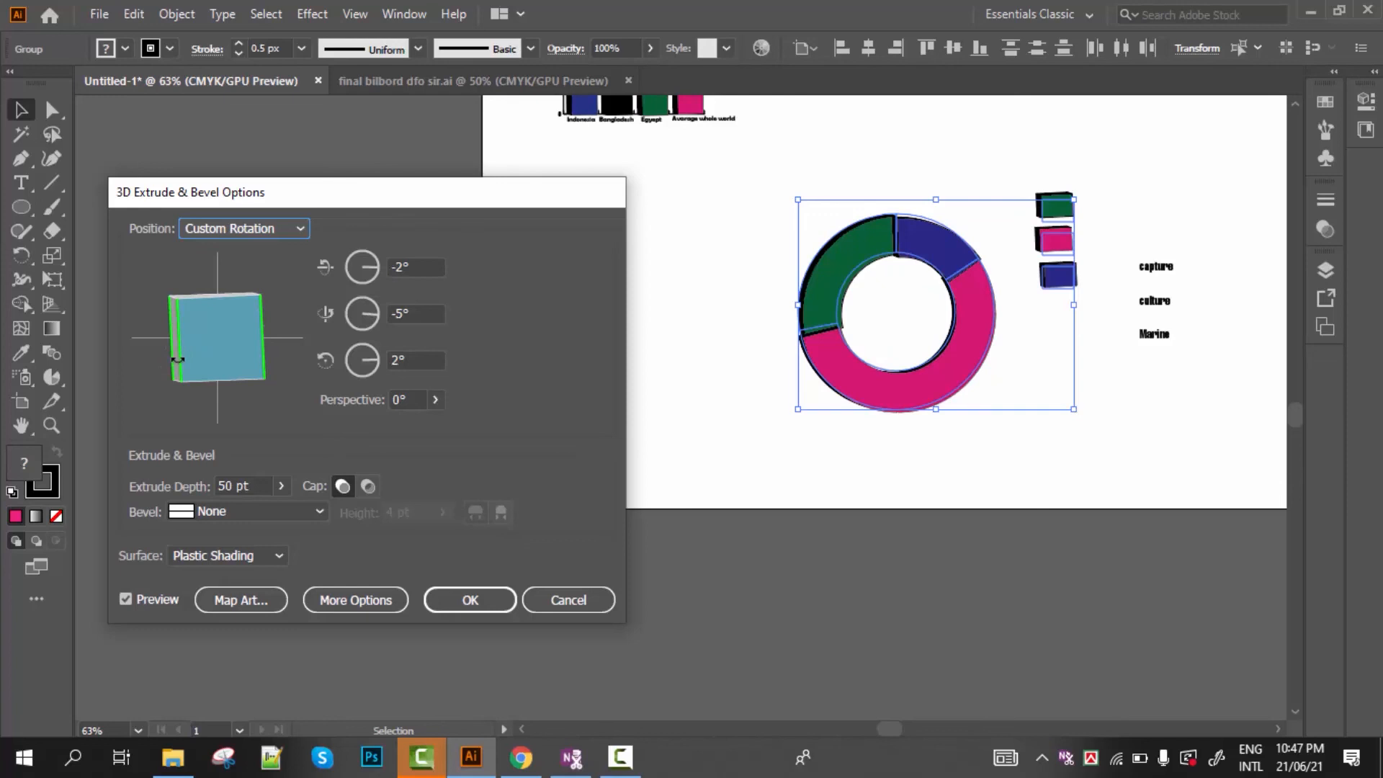
pyautogui.click(486, 603)
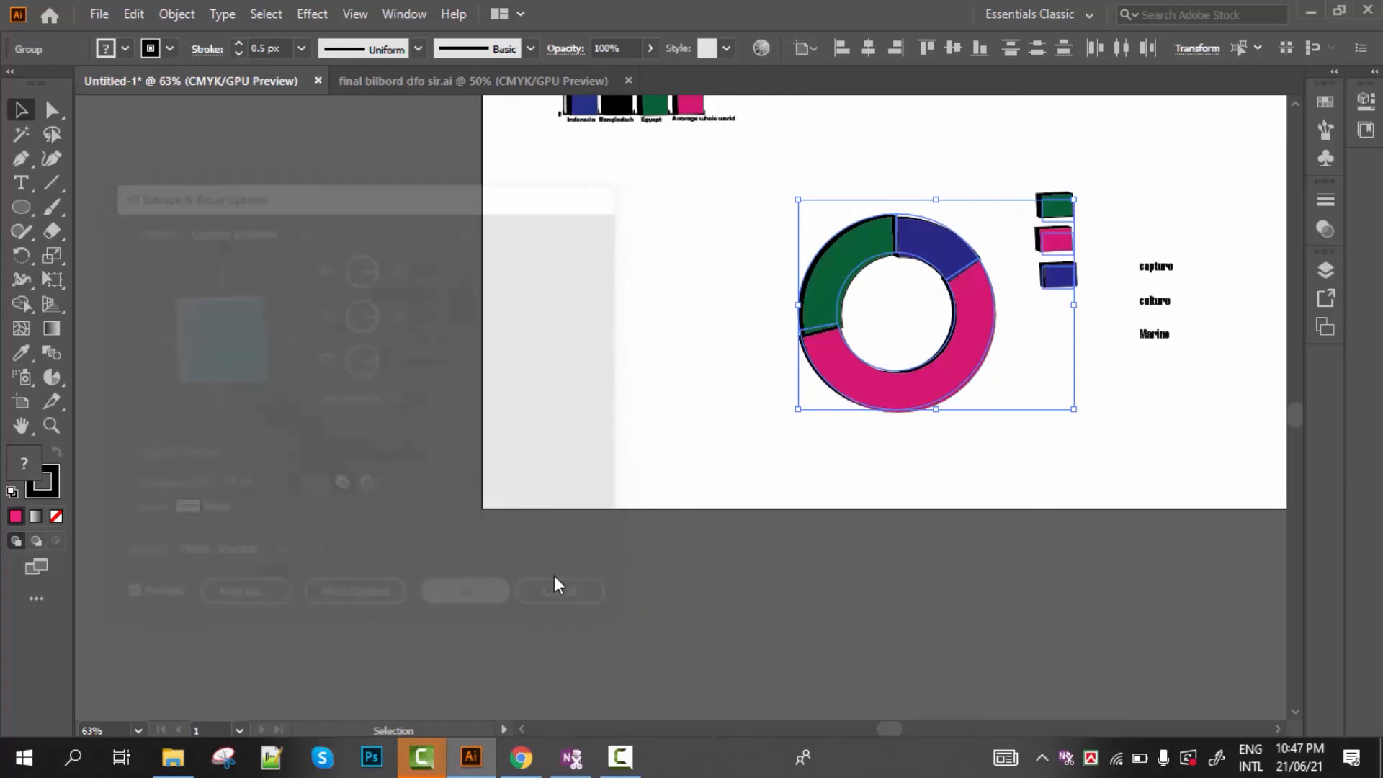
pyautogui.click(960, 466)
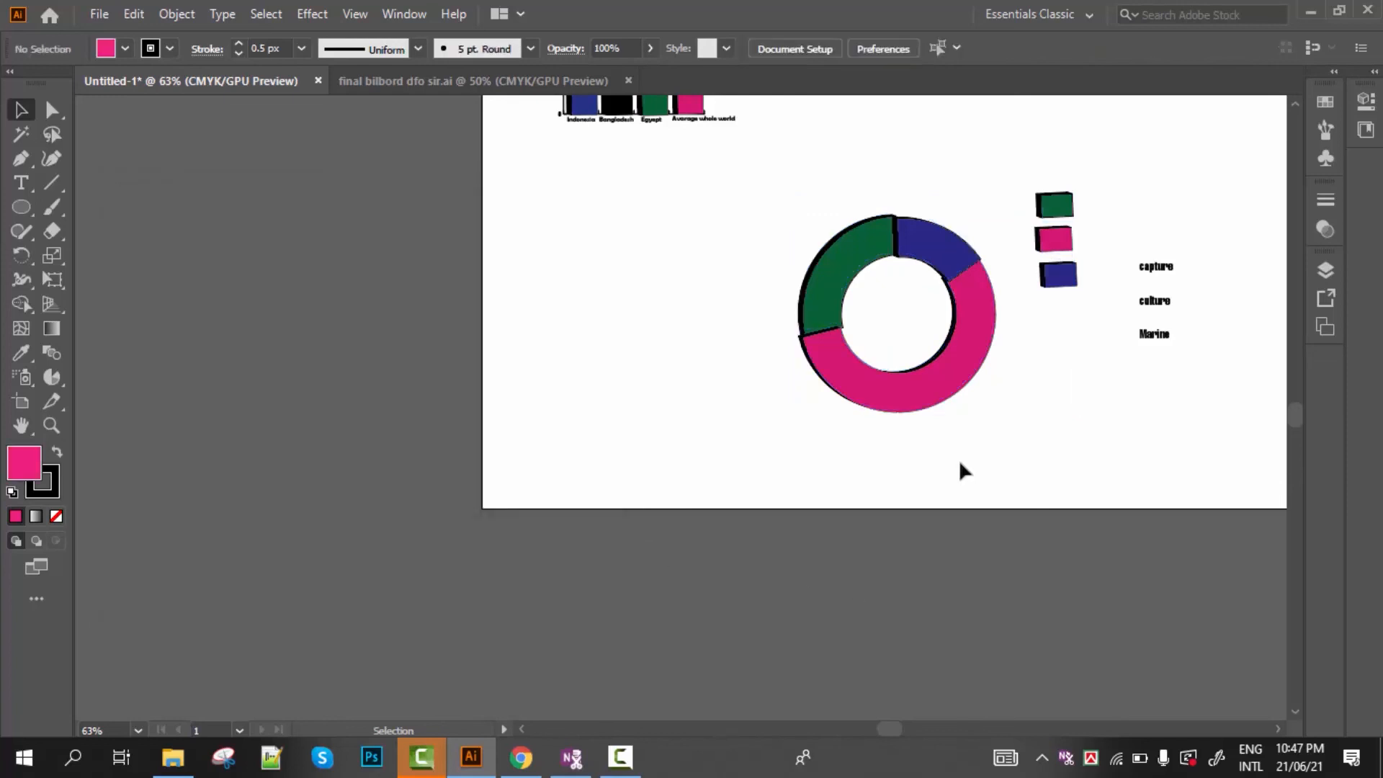
# Undo the 3D Extrude & Bevel effect on the ring and legend boxes
pyautogui.press('ctrl')
pyautogui.hotkey('ctrl', 'z')
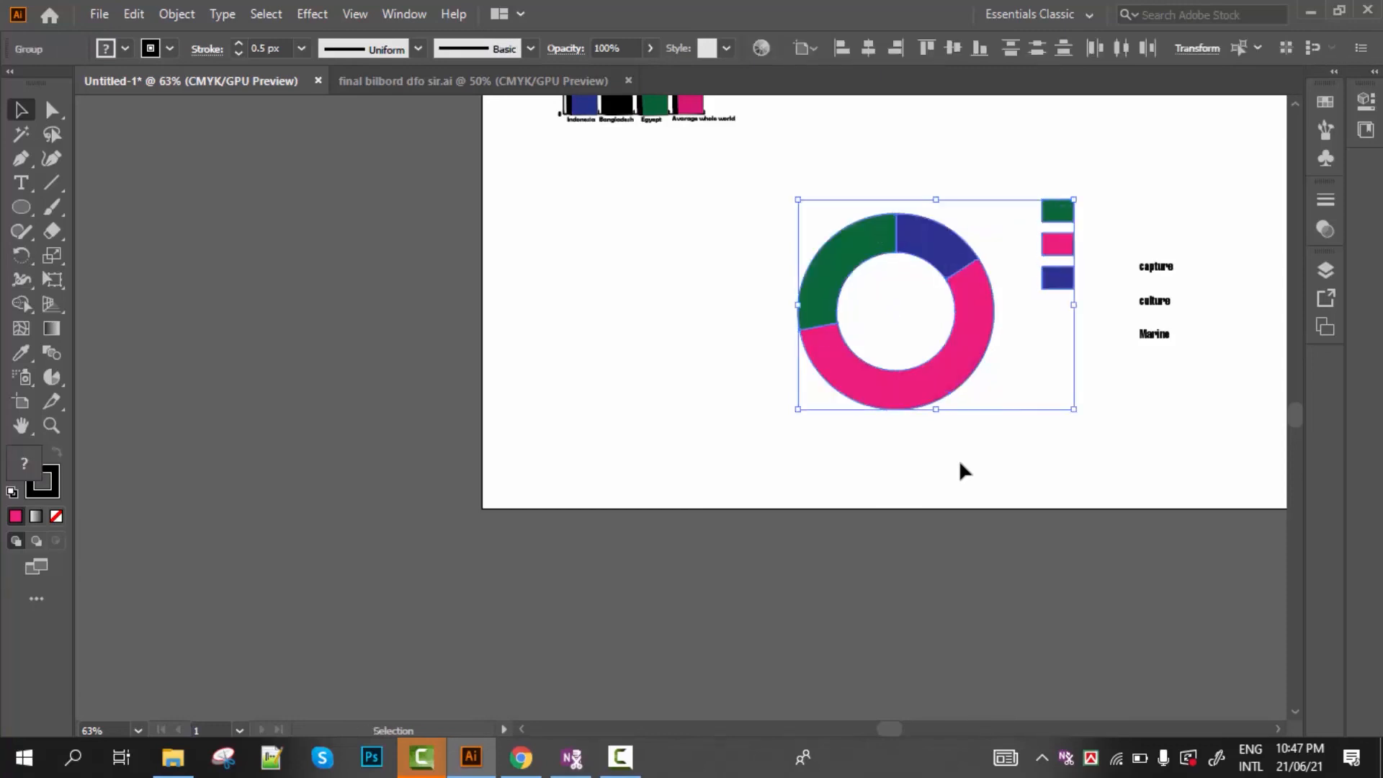
pyautogui.click(960, 465)
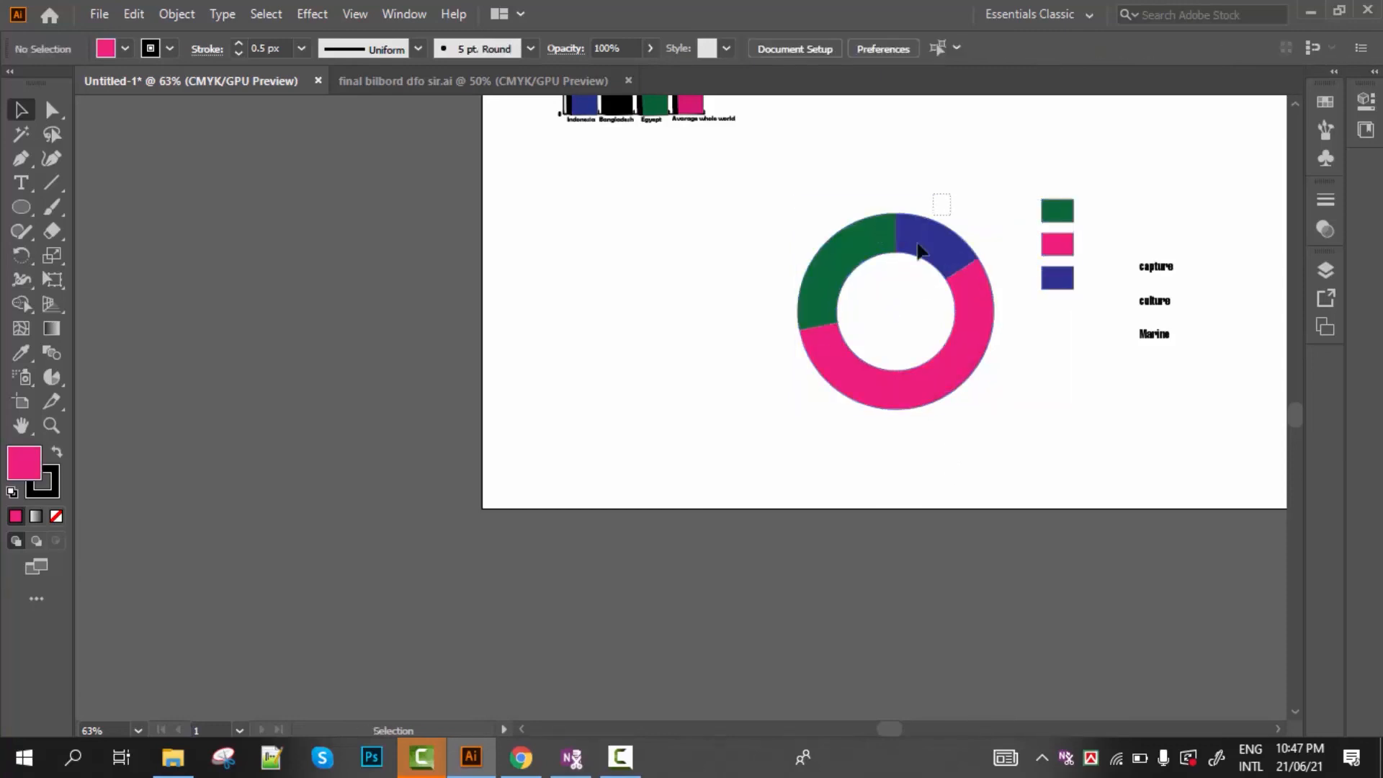
# Ungroup the pink ring segment from its pink legend box so the segment can be selected alone
pyautogui.moveTo(922, 256)
pyautogui.mouseDown()
pyautogui.moveTo(936, 205)
pyautogui.moveTo(930, 241)
pyautogui.mouseUp()
pyautogui.click(1026, 385)
pyautogui.click(954, 388)
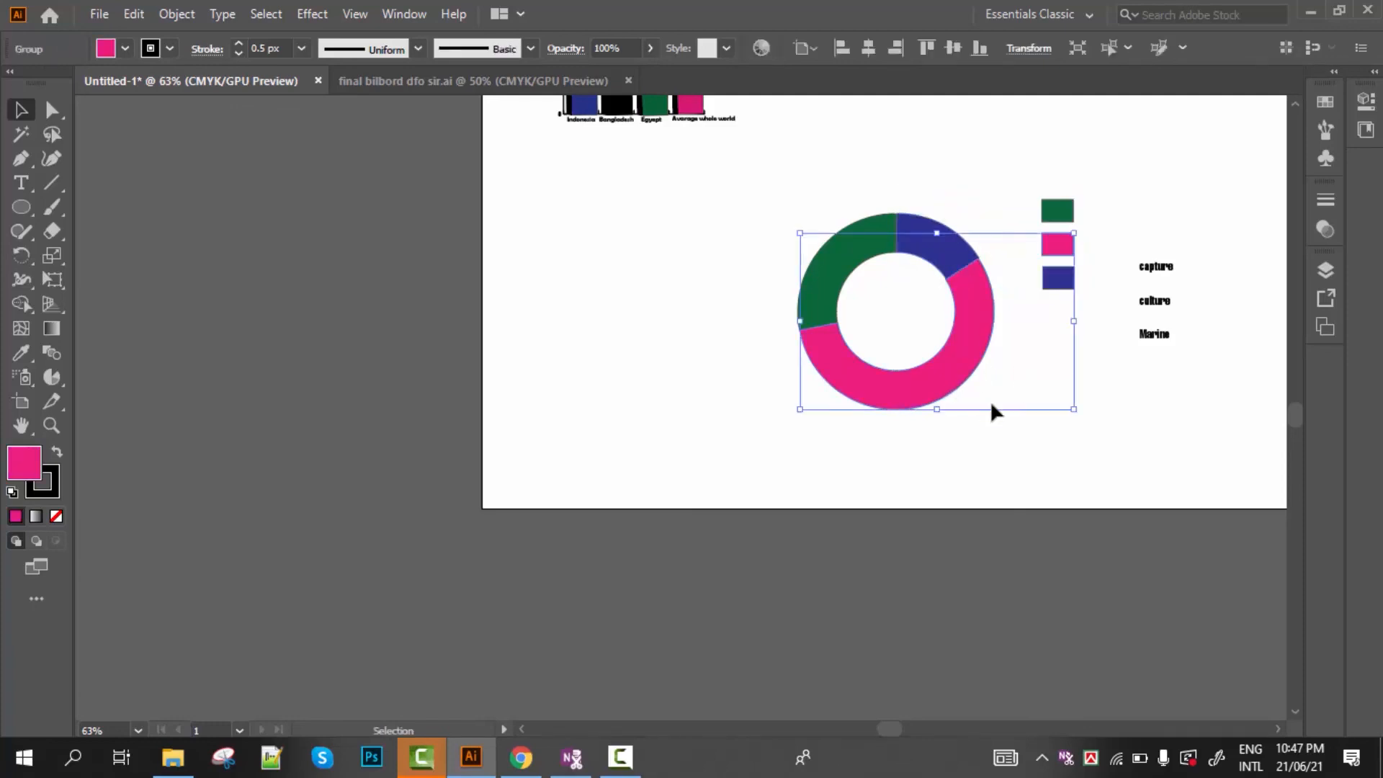
pyautogui.click(989, 442)
pyautogui.click(955, 386)
pyautogui.rightClick(978, 347)
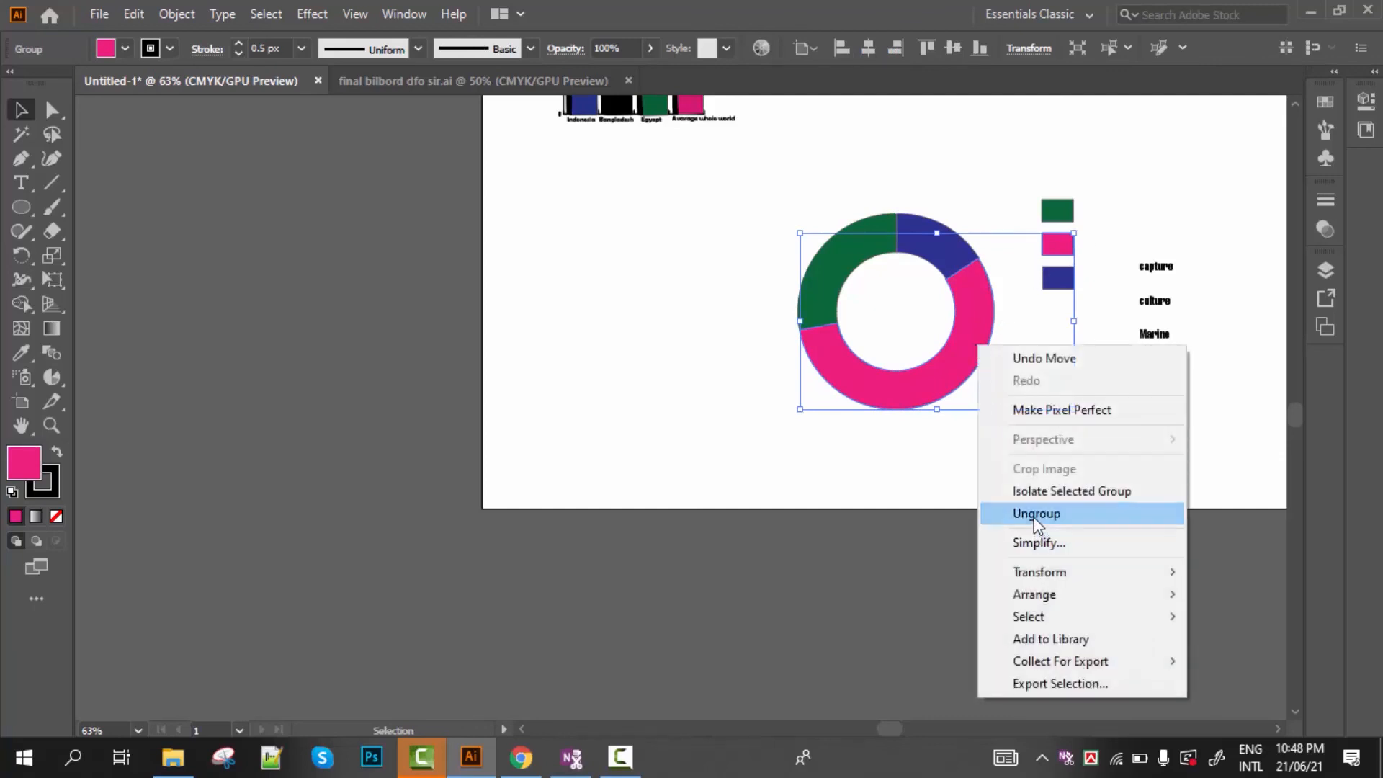
pyautogui.click(1035, 515)
pyautogui.click(1025, 494)
pyautogui.click(979, 376)
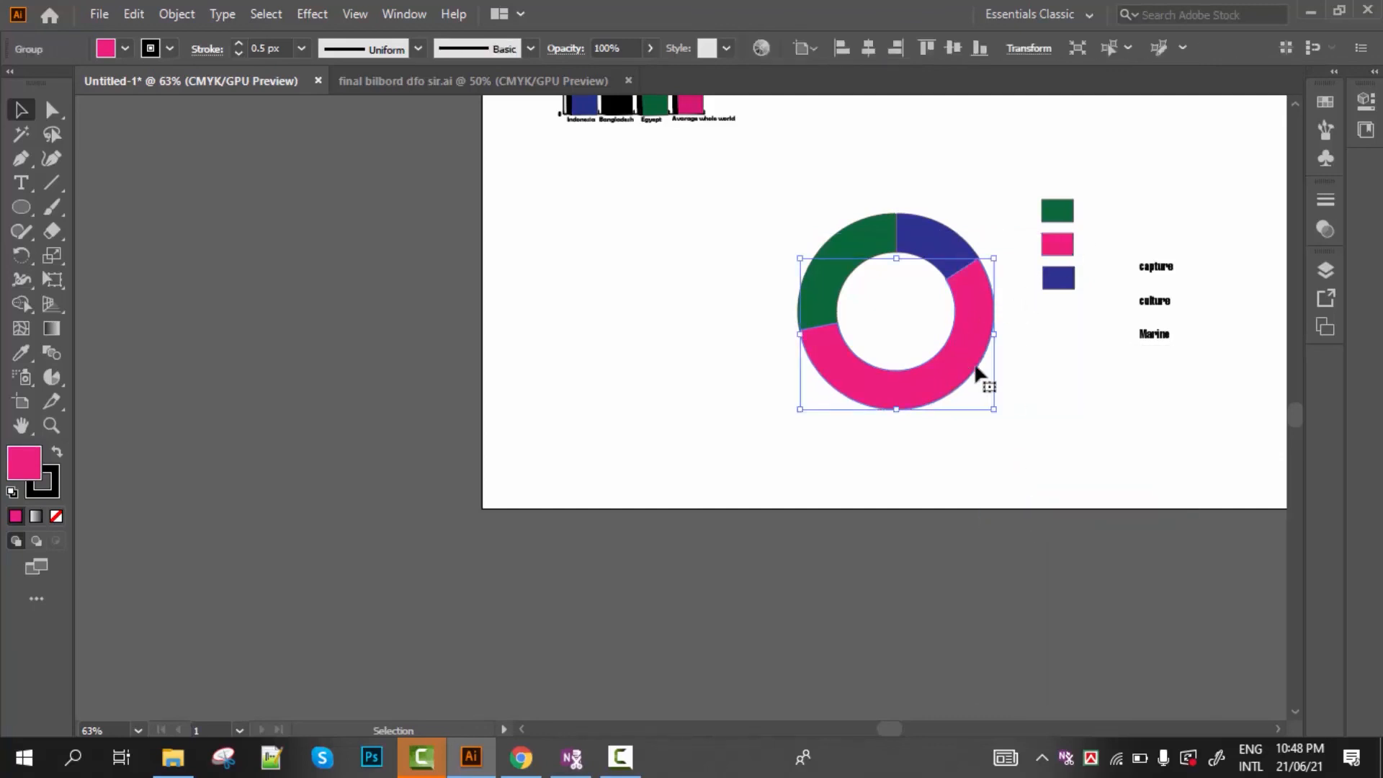
# Try pulling the pink, blue and green ring segments apart, ungrouping the blue segment from its legend box
pyautogui.moveTo(953, 379); pyautogui.dragTo(968, 433)
pyautogui.moveTo(948, 258); pyautogui.dragTo(955, 261)
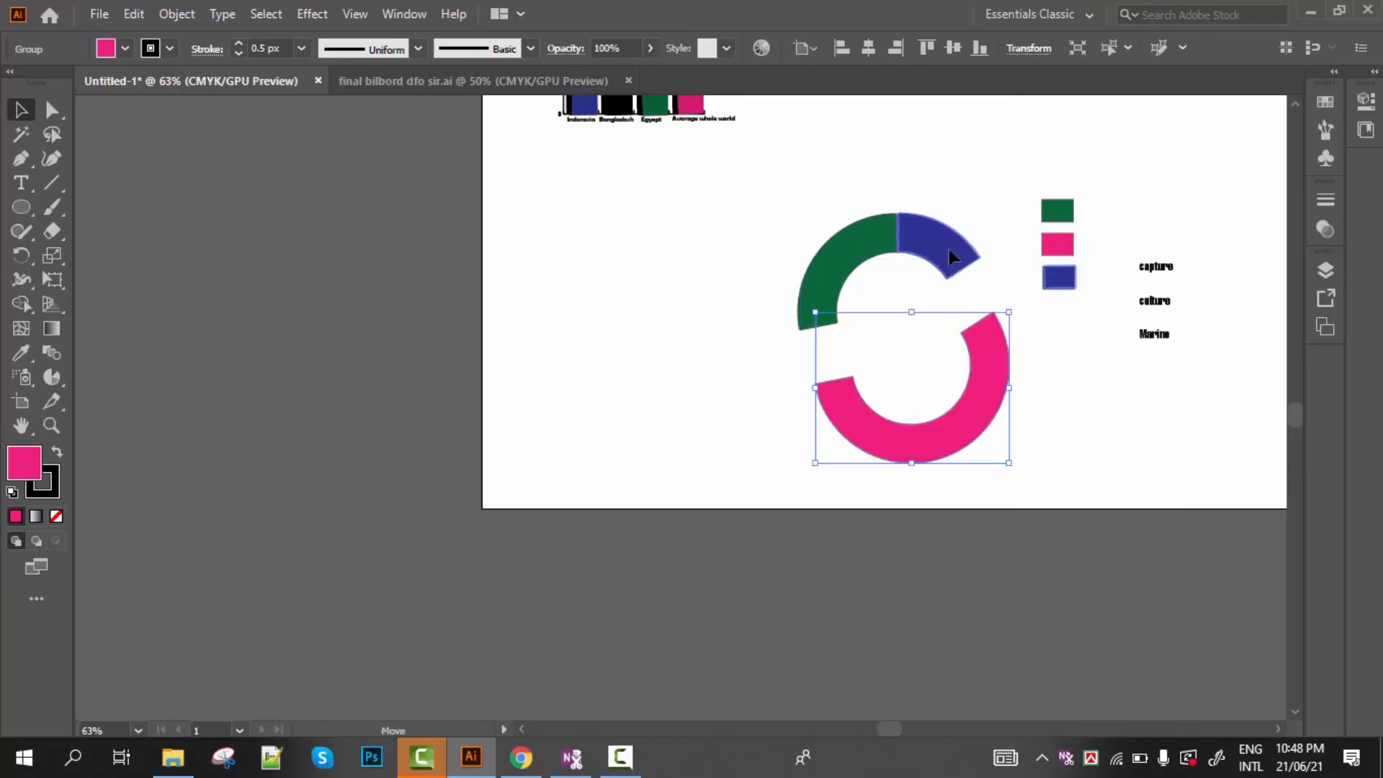
pyautogui.click(944, 252)
pyautogui.rightClick(940, 250)
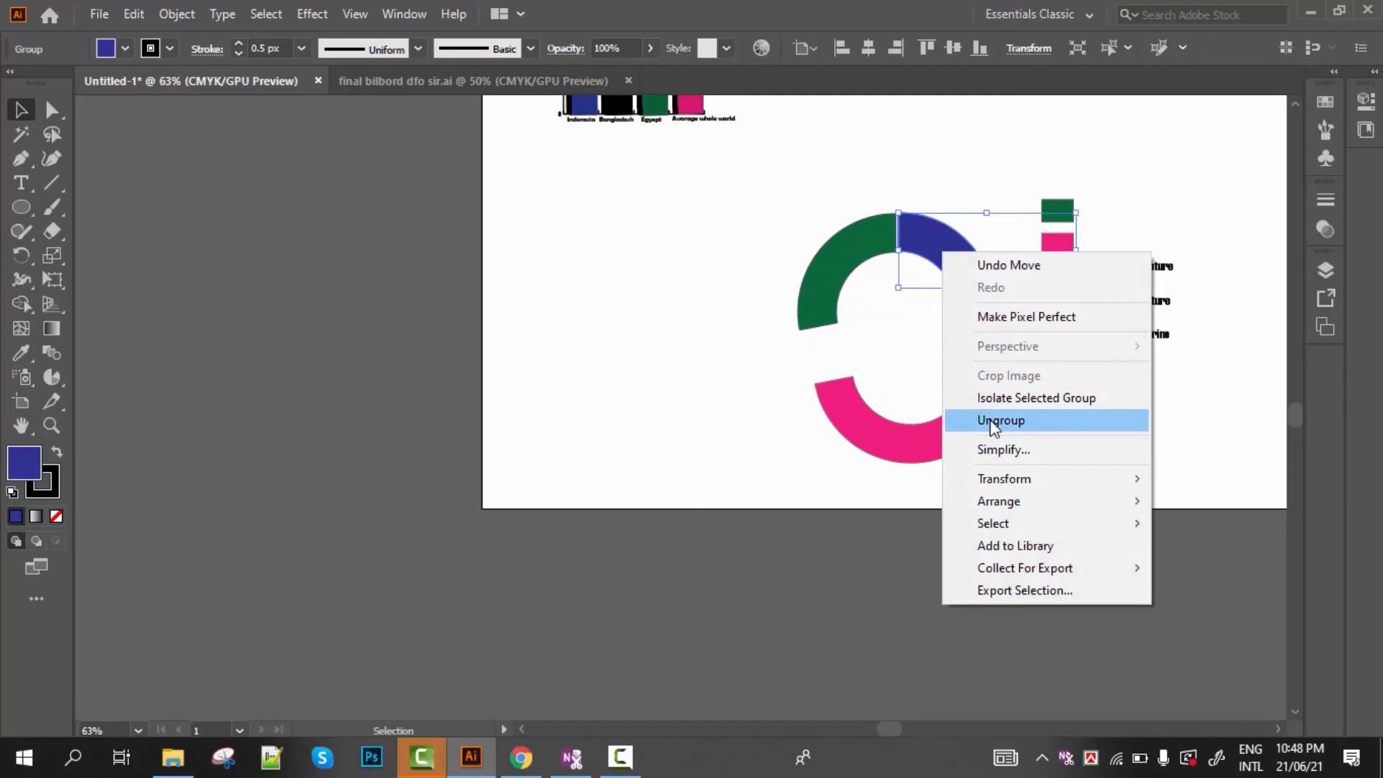
pyautogui.click(992, 425)
pyautogui.click(1101, 448)
pyautogui.moveTo(923, 235); pyautogui.dragTo(936, 210)
pyautogui.moveTo(801, 297); pyautogui.dragTo(775, 287)
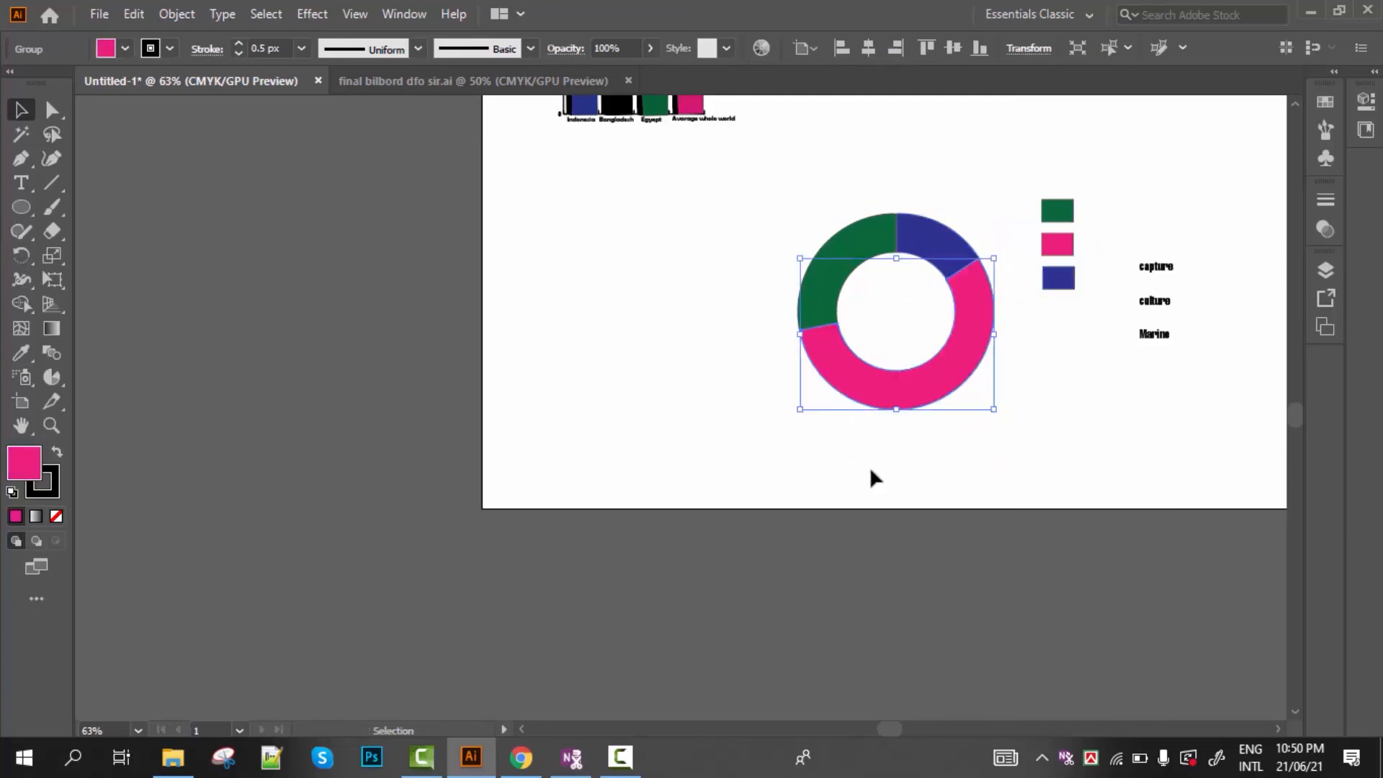
# Move the closed ring and its legend boxes down and right so the boxes line up beside the capture, culture and Marine labels
pyautogui.click(870, 465)
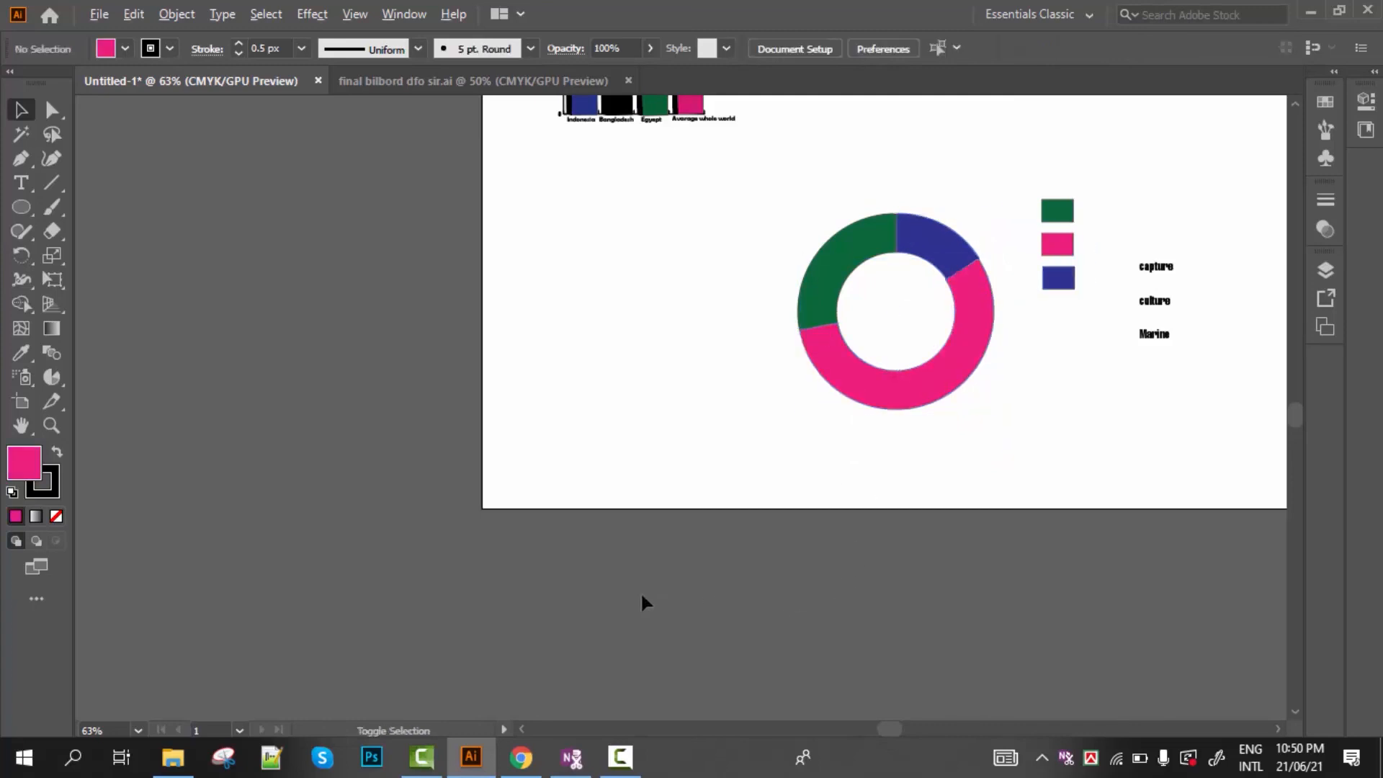
pyautogui.scroll(-1, 641, 602)
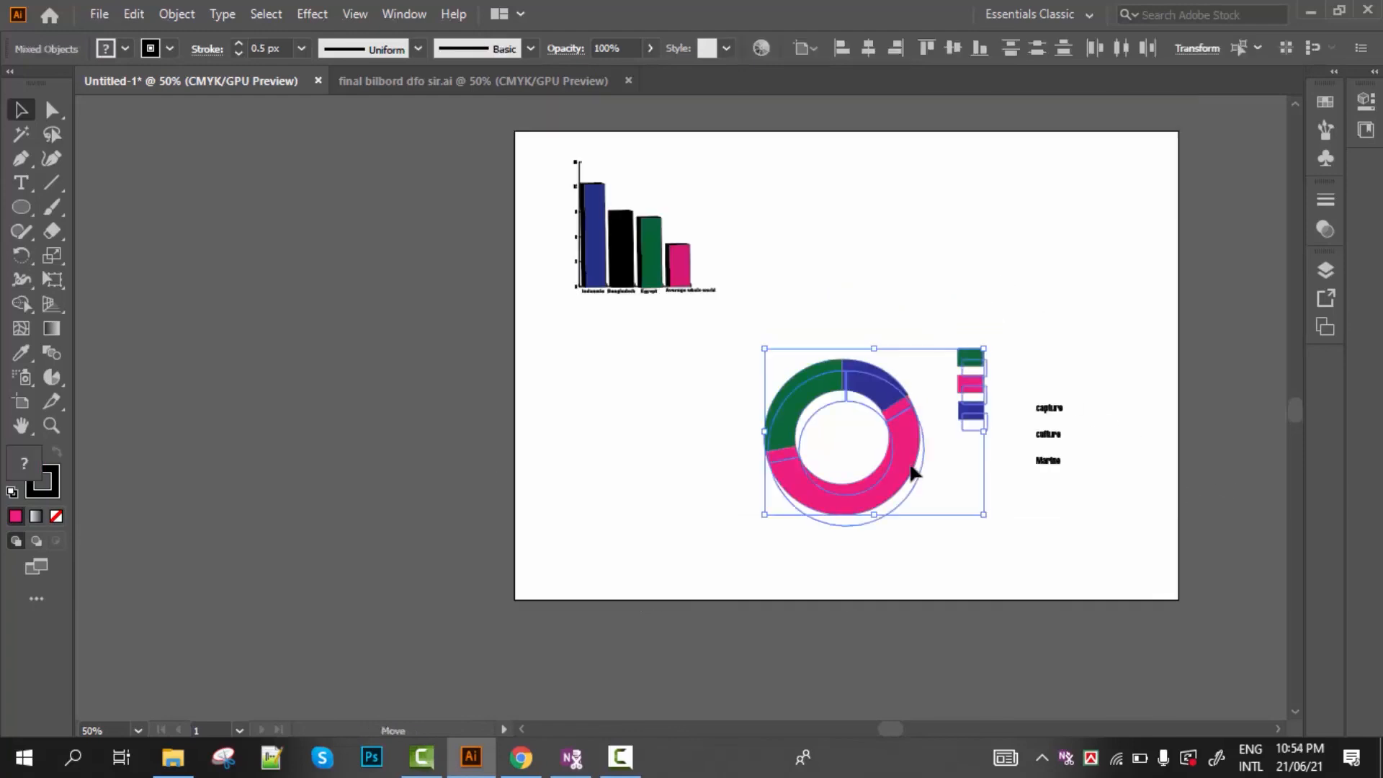
pyautogui.moveTo(914, 473); pyautogui.dragTo(948, 504)
pyautogui.click(1050, 528)
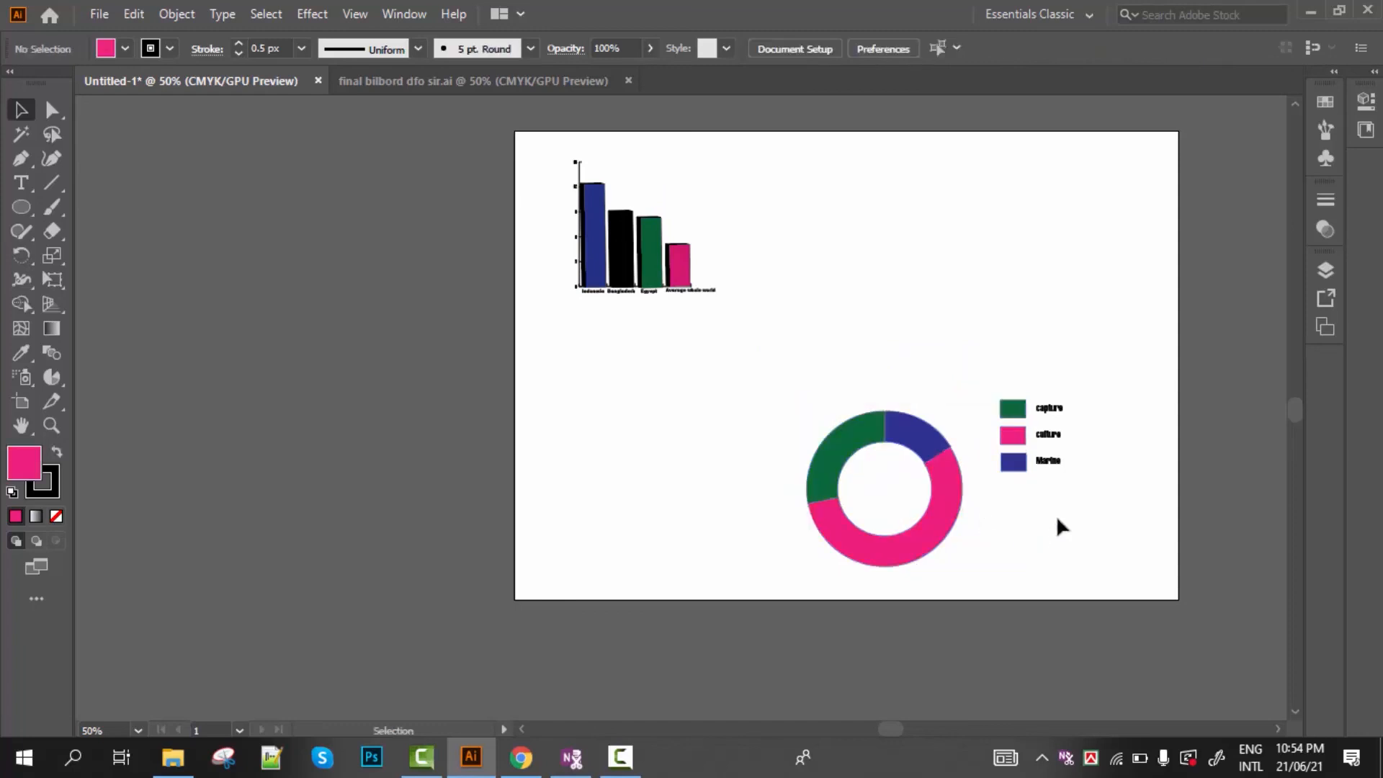